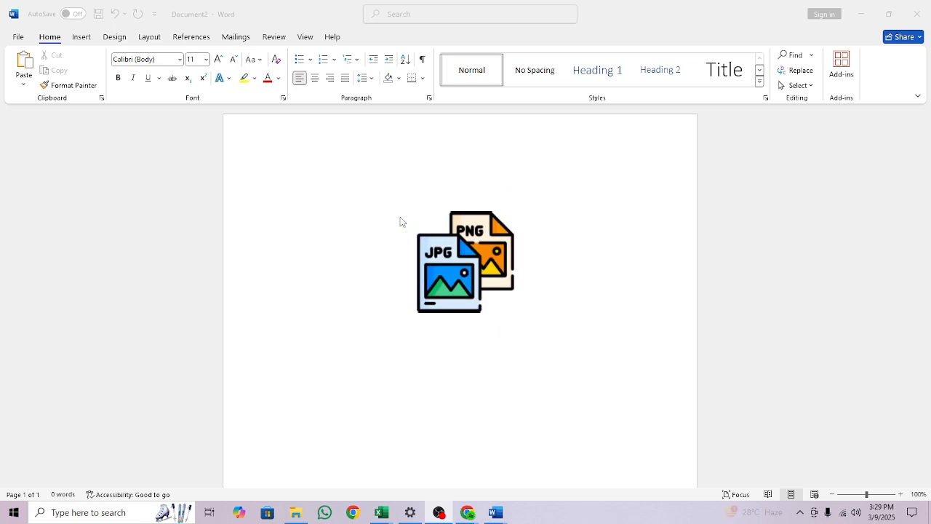
Draw a rectangle across the upper part of the blank page.
click(81, 37)
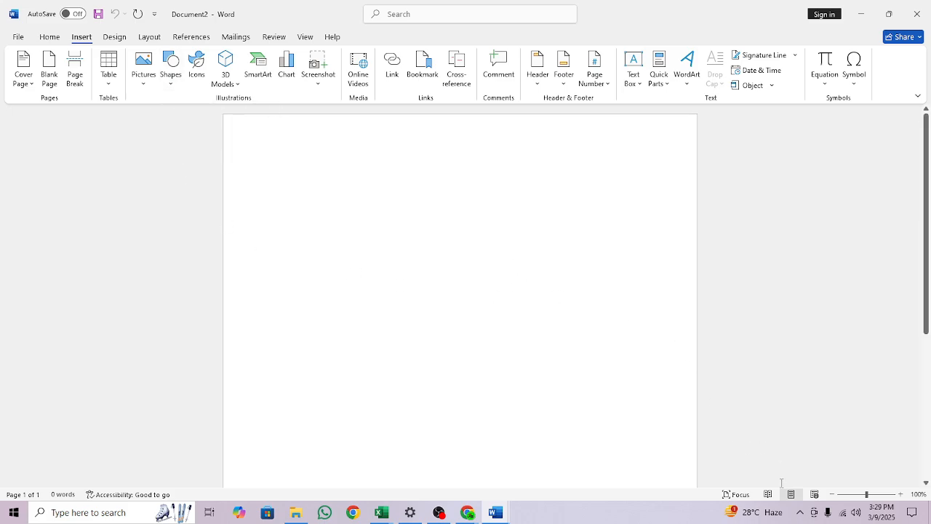
click(829, 496)
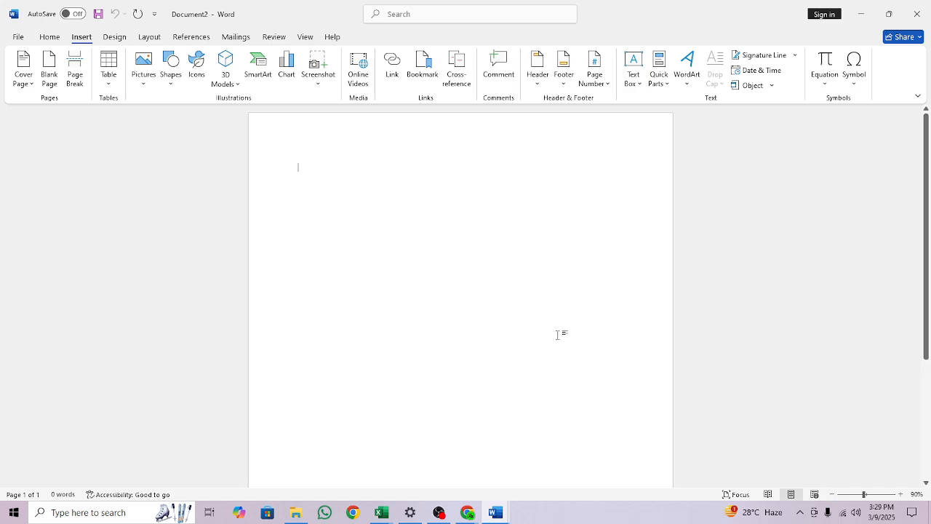
scroll(560, 338, down, 1)
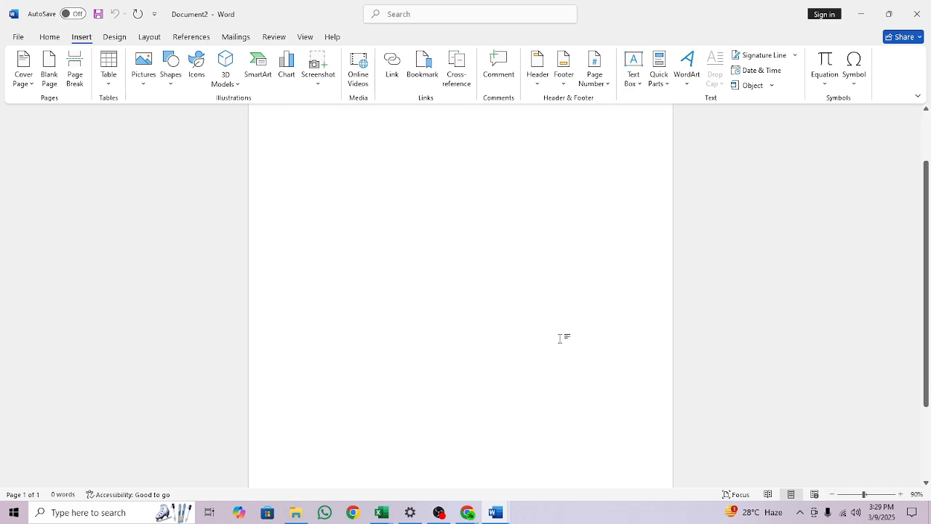
scroll(560, 339, down, 2)
scroll(560, 339, up, 3)
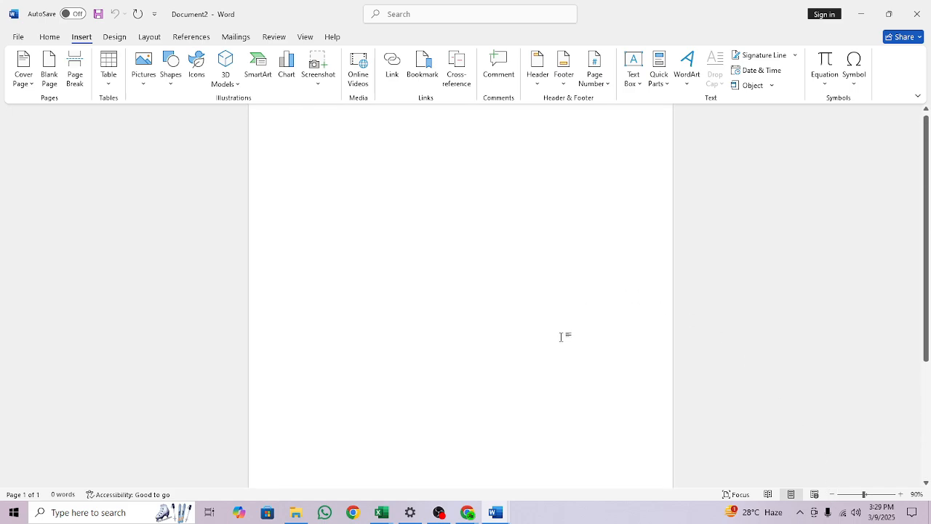
click(901, 494)
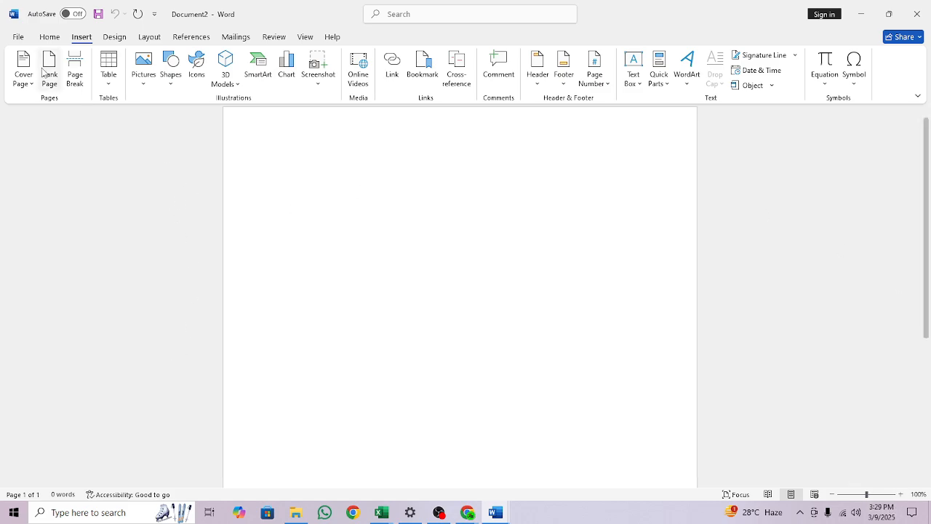
click(171, 73)
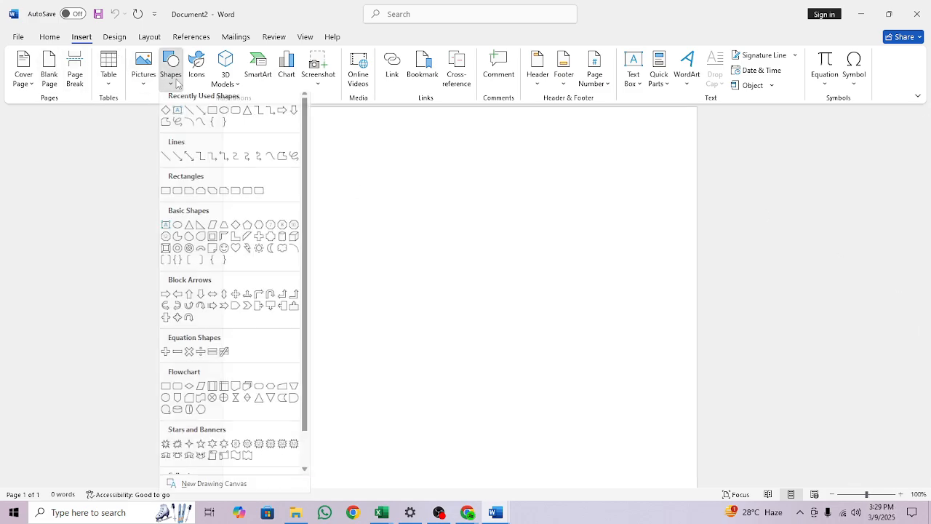
click(212, 118)
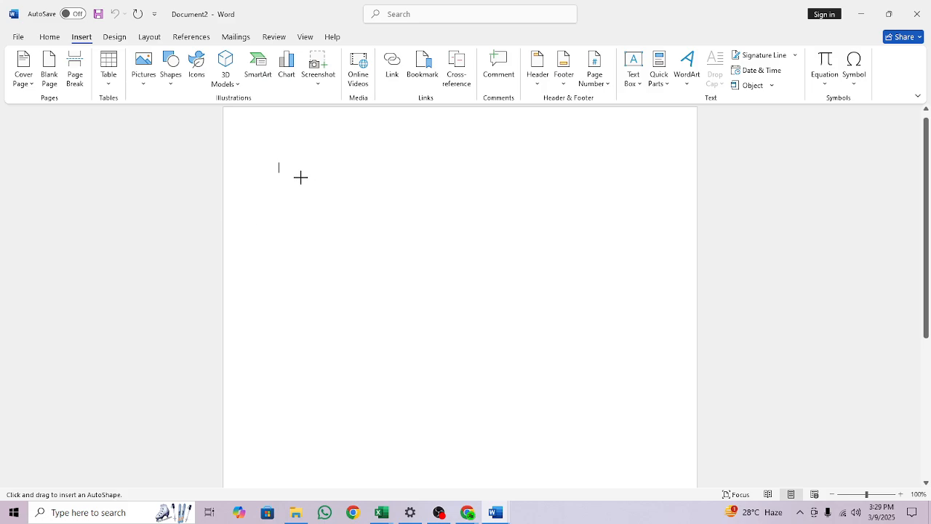
drag(292, 162, 650, 366)
Enlarge the rectangle to about 8.42 inches high and 7.45 inches wide so it nearly fills the page.
drag(471, 366, 473, 472)
scroll(495, 389, down, 3)
drag(472, 359, 473, 464)
drag(292, 257, 259, 257)
drag(651, 257, 675, 256)
scroll(553, 302, up, 2)
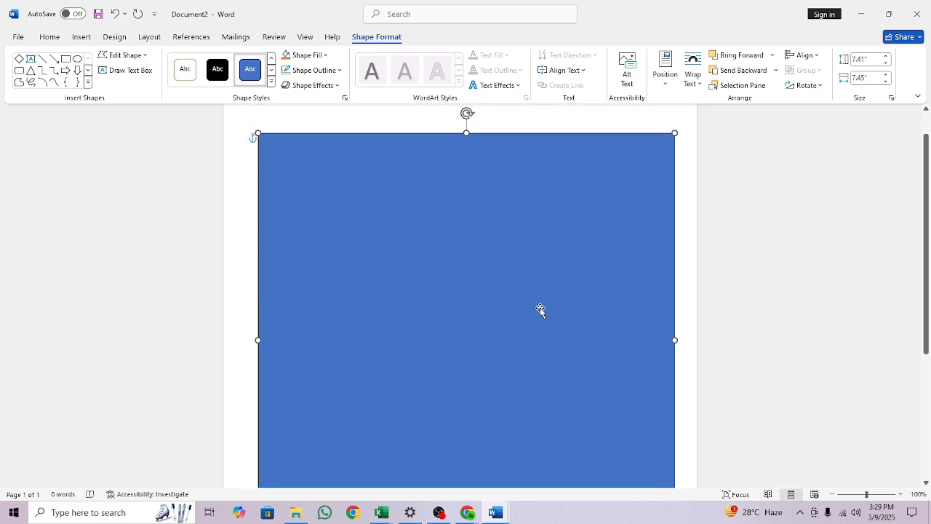
drag(466, 169, 461, 143)
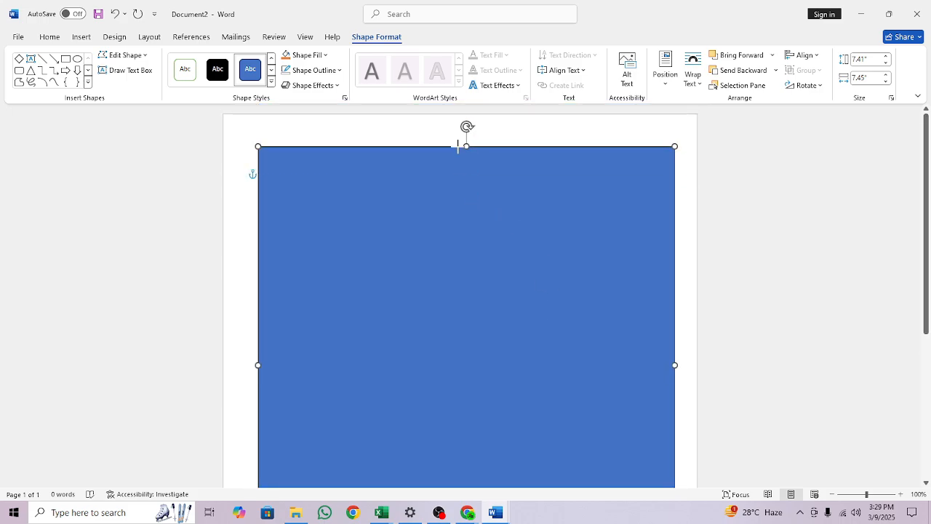
scroll(476, 245, down, 6)
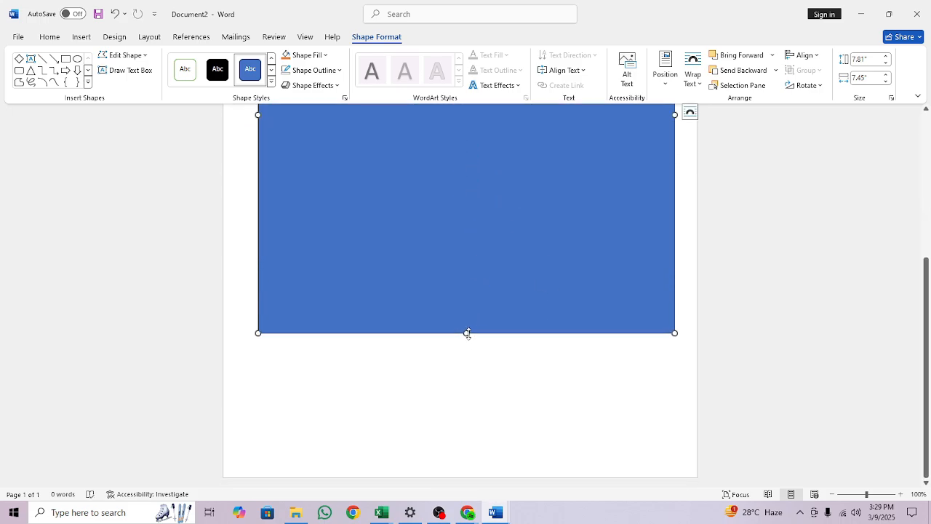
drag(467, 333, 467, 366)
scroll(251, 178, up, 6)
scroll(374, 264, up, 2)
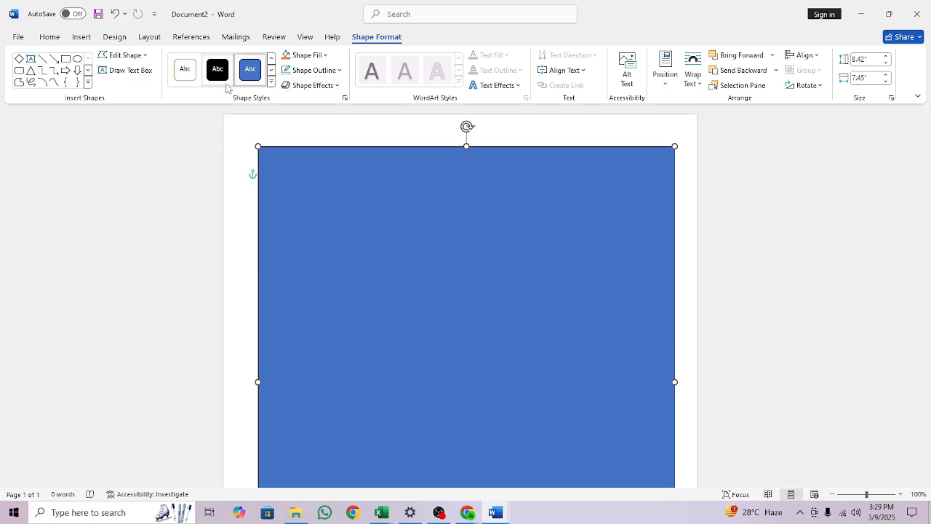
Apply the theme shape style with white fill and black outline to the large rectangle.
click(271, 82)
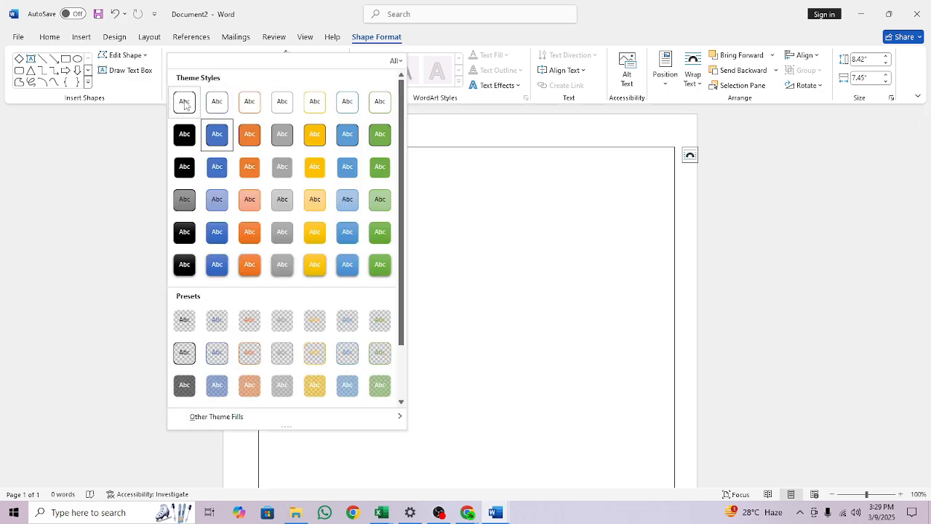
click(184, 100)
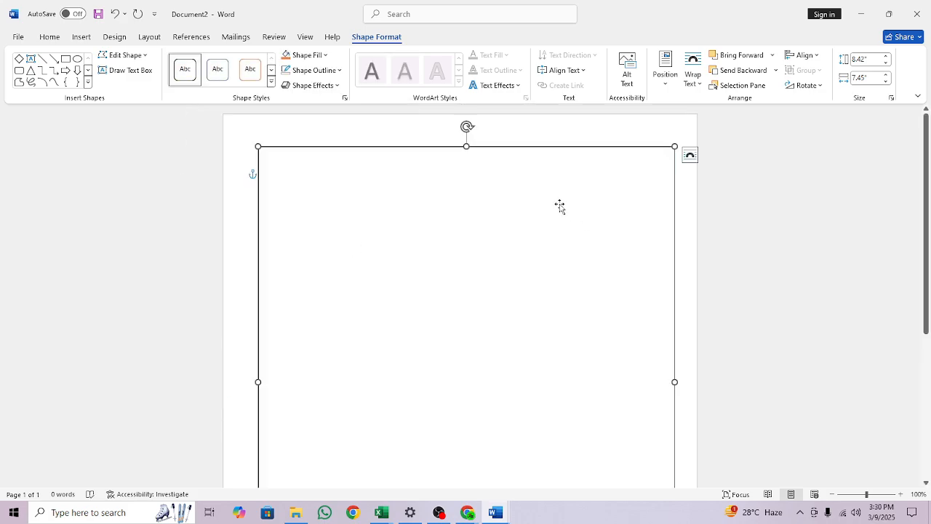
scroll(603, 240, down, 5)
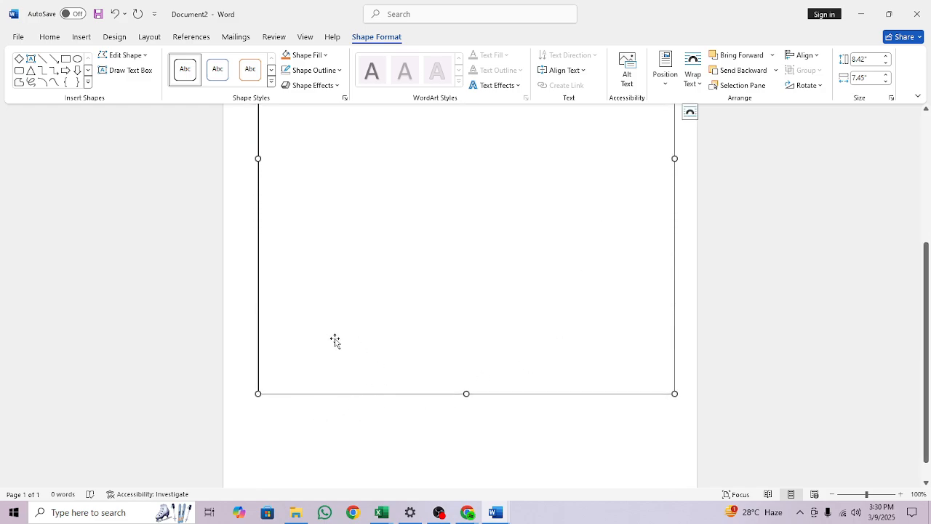
Add a centered outer shadow to the large rectangle and deselect it.
click(498, 86)
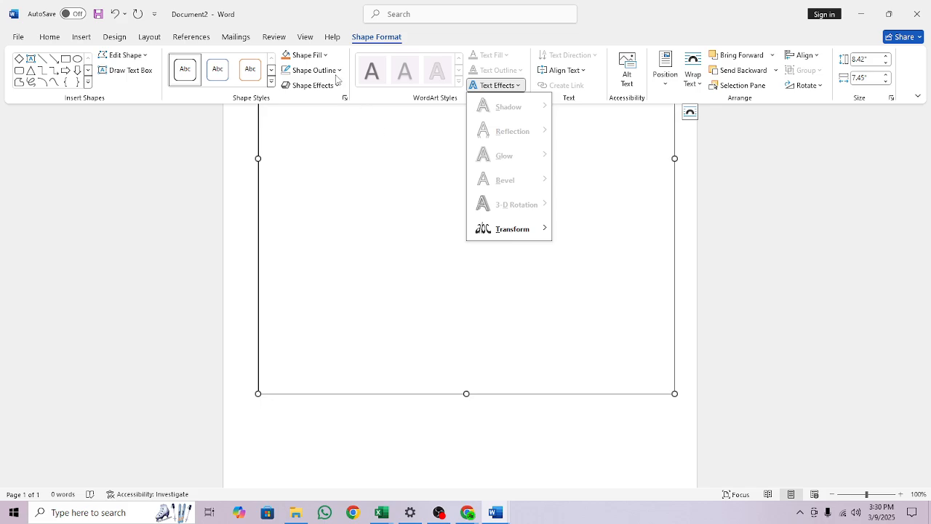
click(314, 85)
mouse_move(312, 109)
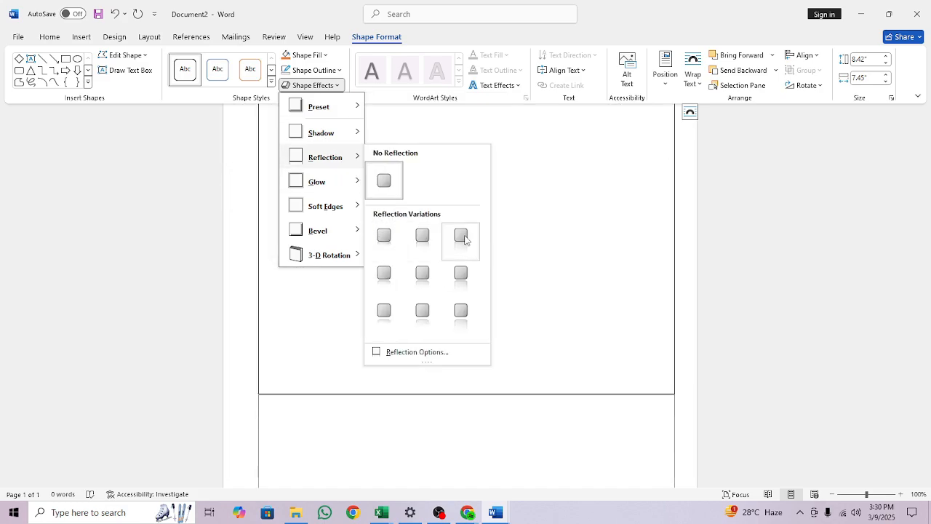
mouse_move(309, 181)
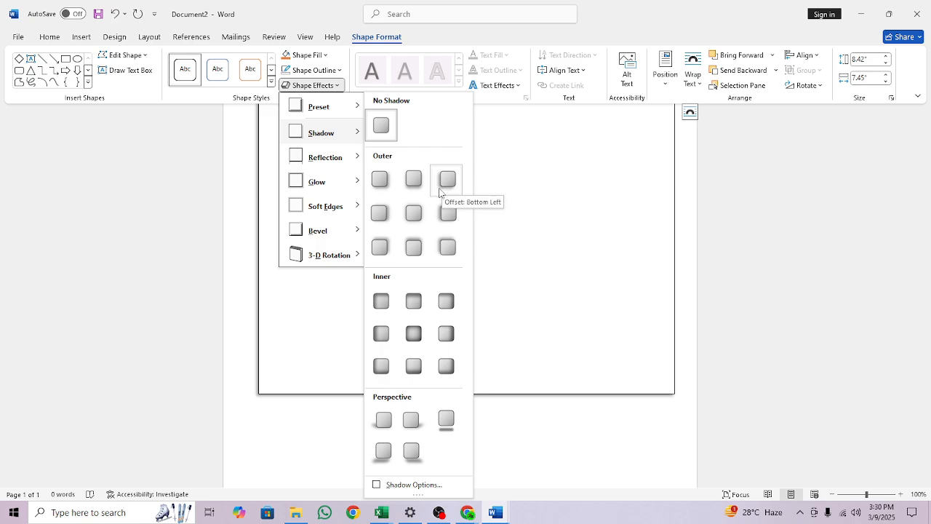
click(401, 210)
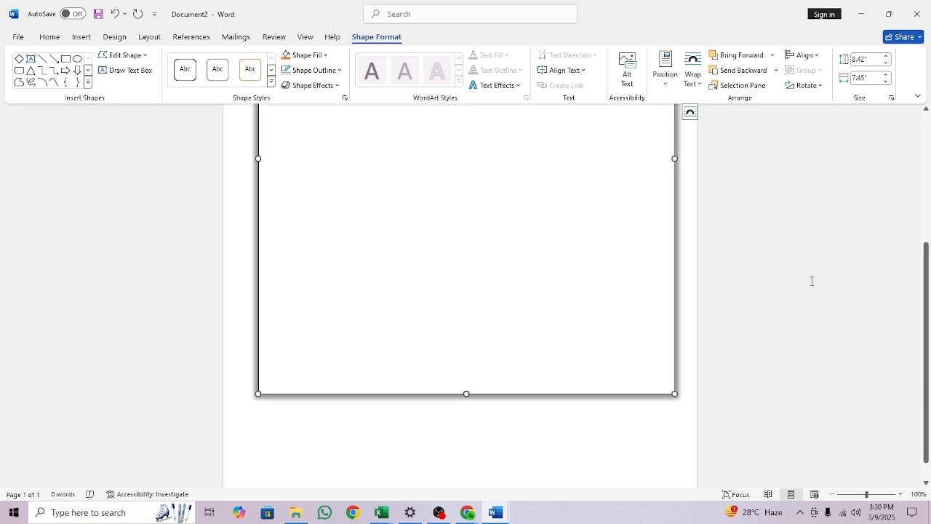
scroll(742, 314, up, 5)
scroll(741, 314, up, 2)
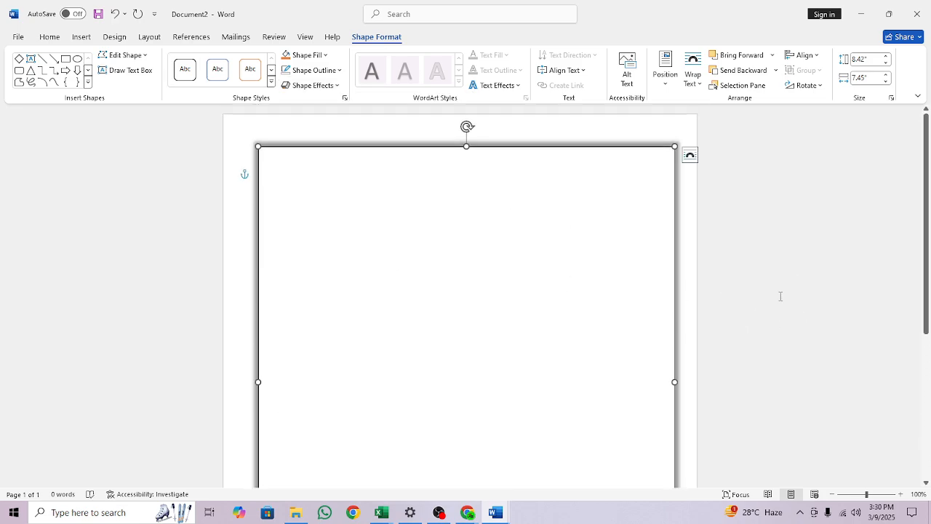
click(803, 287)
scroll(453, 264, down, 1)
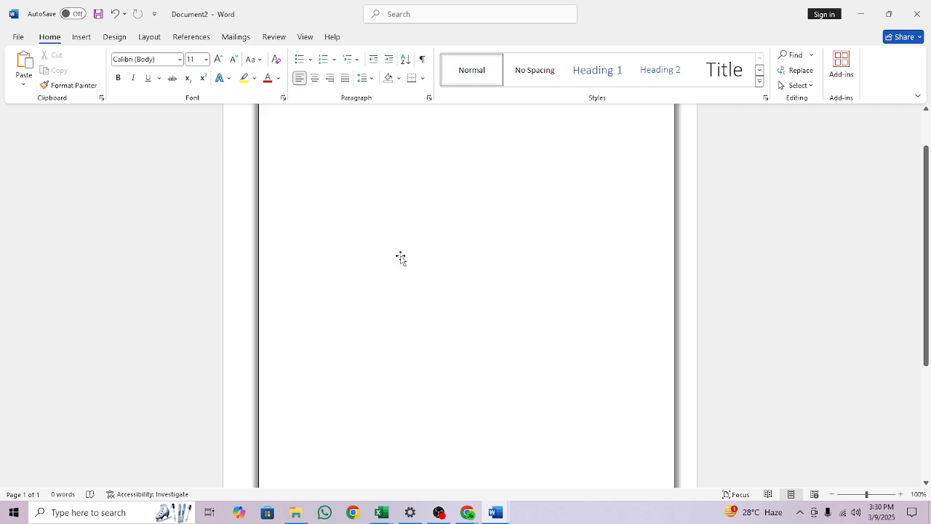
scroll(400, 258, up, 2)
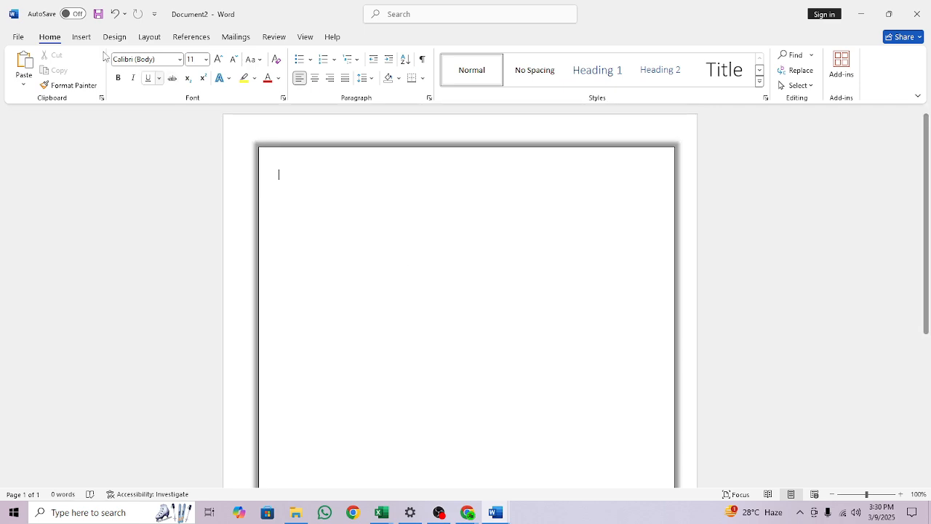
Draw a narrow vertical rectangle along the right side of the framed area, starting at its top edge.
click(77, 39)
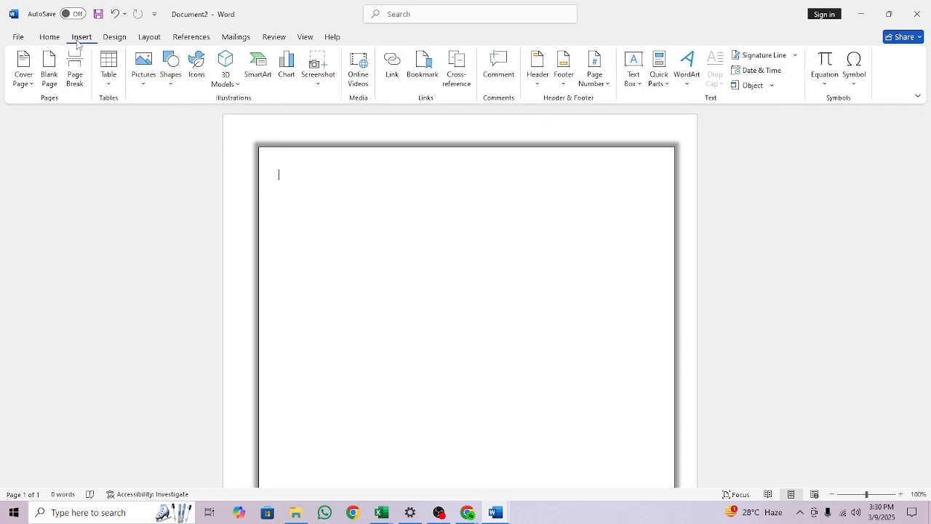
click(171, 71)
click(212, 117)
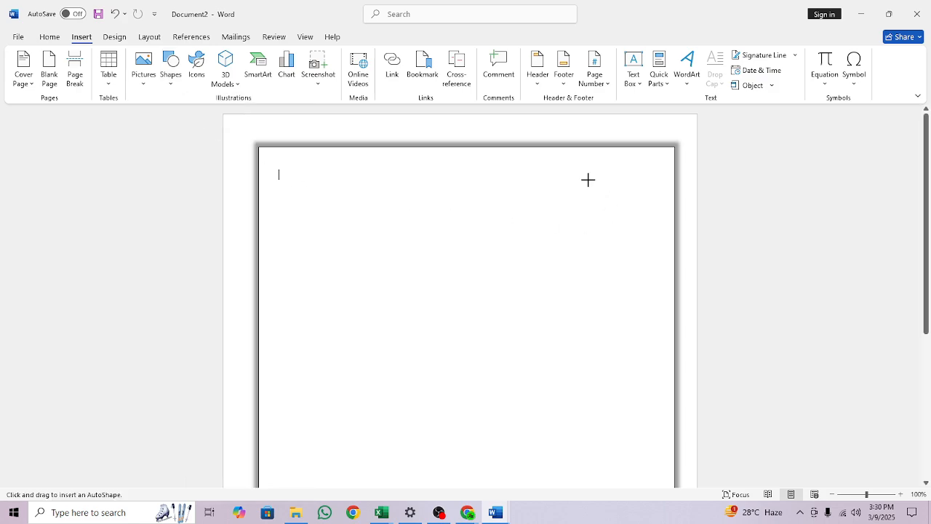
mouse_move(543, 147)
mouse_down()
mouse_move(572, 233)
mouse_move(675, 357)
mouse_move(676, 512)
mouse_up()
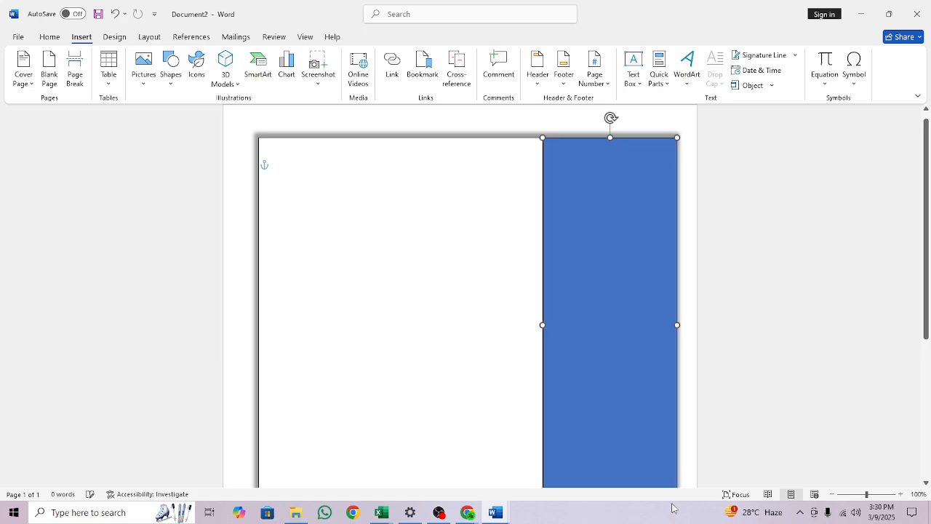
Resize the blue rectangle to about 8.4 inches high and 2.35 inches wide to fit the frame's right side, then deselect it.
scroll(616, 347, down, 3)
drag(679, 213, 674, 212)
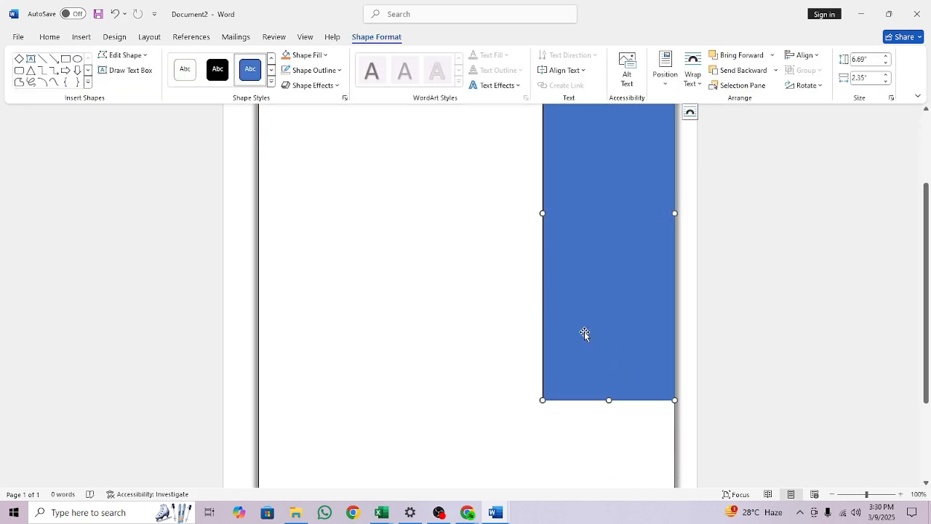
scroll(585, 334, down, 2)
drag(611, 316, 612, 412)
scroll(604, 318, up, 2)
scroll(604, 316, up, 3)
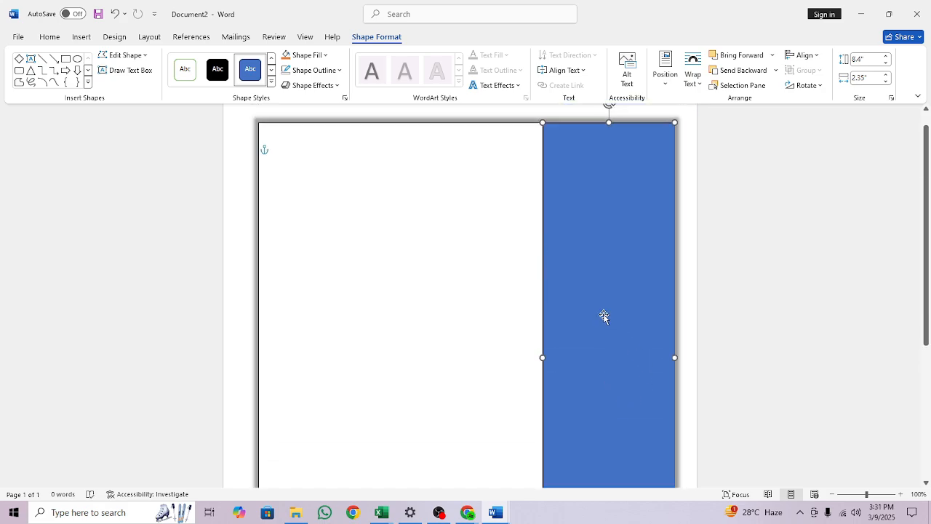
click(451, 114)
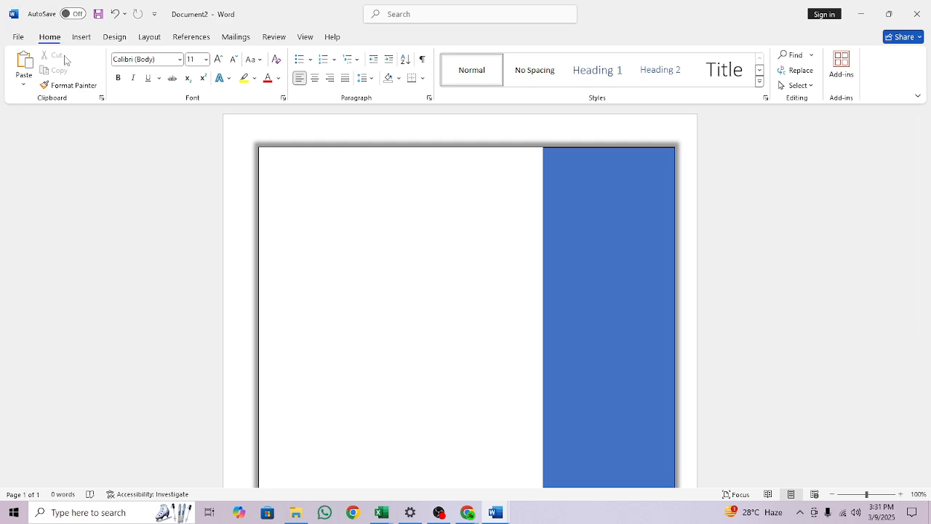
Draw a diamond about 1.85 by 1.97 inches and center it on the blue band's left edge near the top.
click(77, 37)
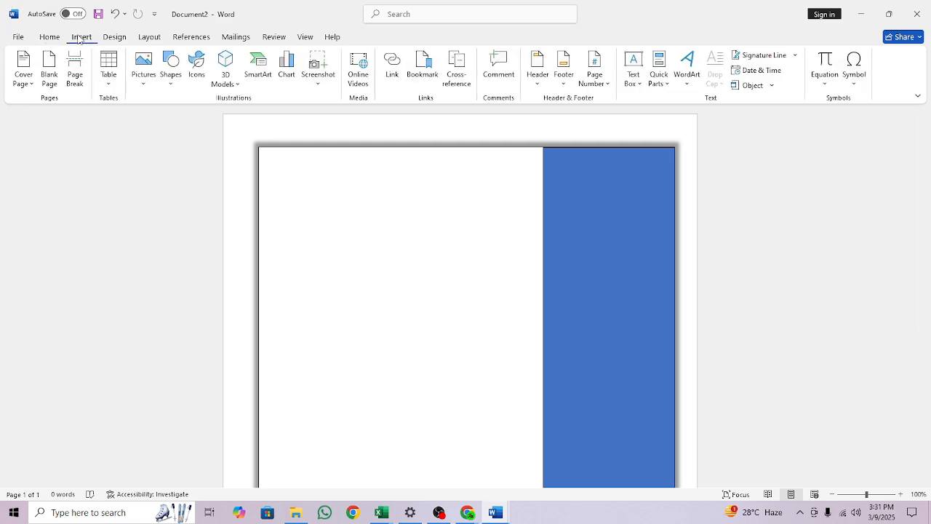
click(171, 76)
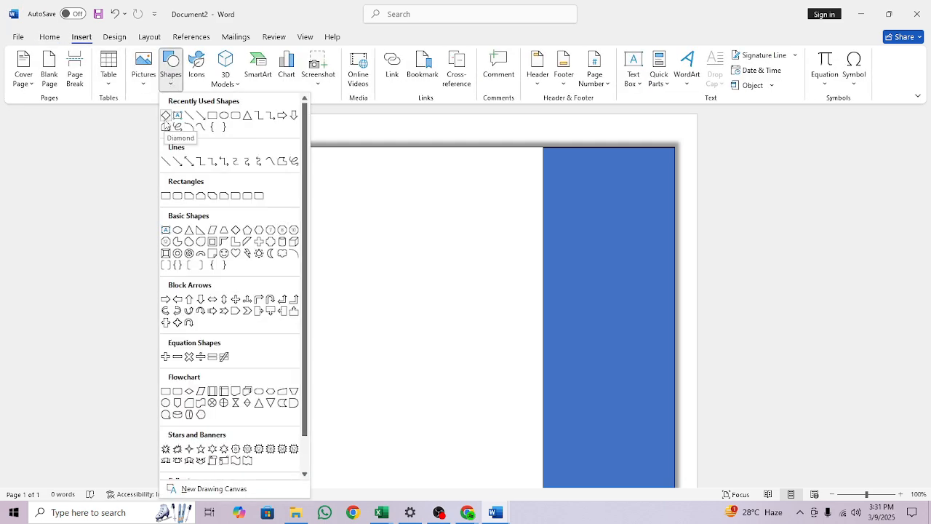
click(164, 119)
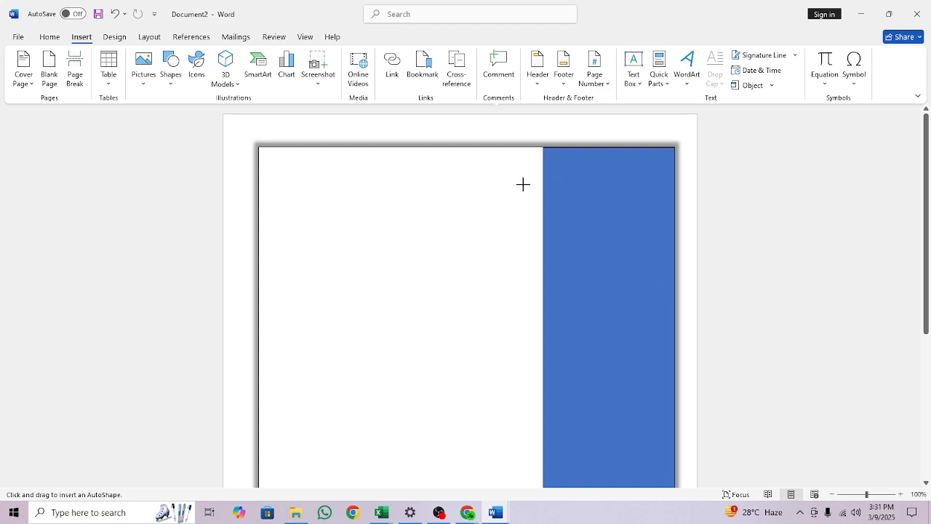
drag(514, 179, 622, 283)
drag(576, 225, 551, 211)
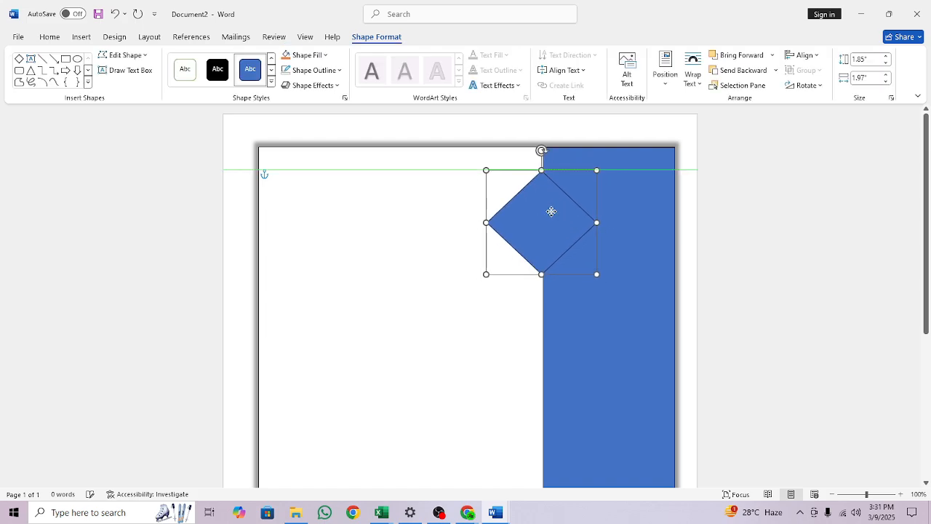
drag(552, 212, 551, 211)
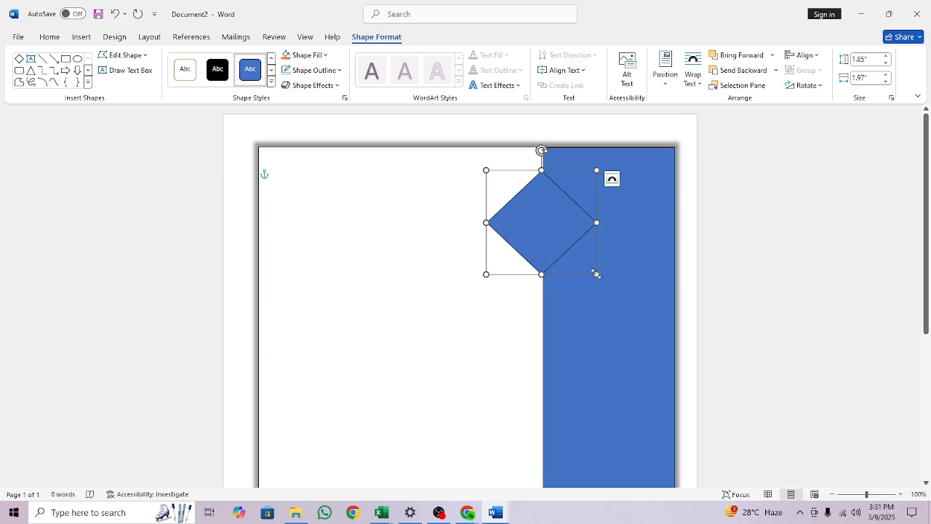
Enlarge the diamond to about 2.39 by 2.45 inches and move it slightly down, centered on the blue band's left edge.
drag(595, 273, 613, 292)
drag(576, 247, 557, 237)
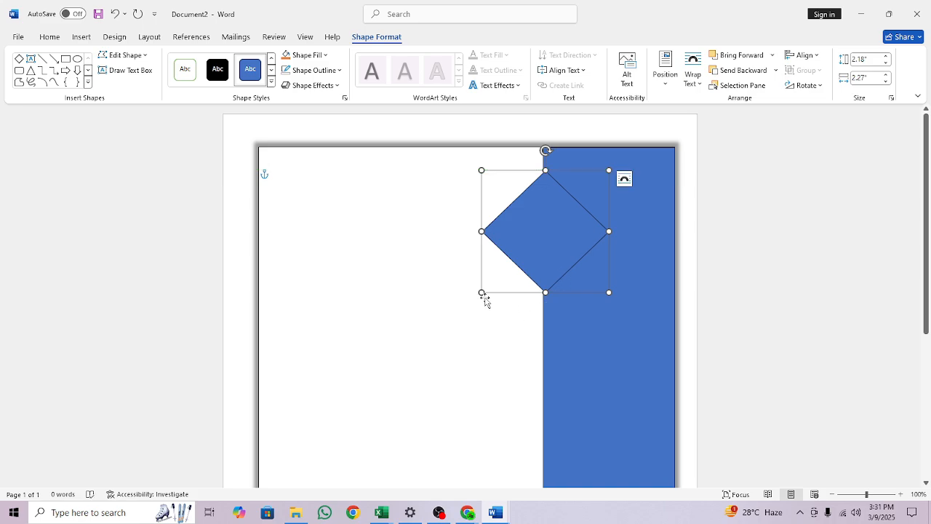
drag(481, 294, 471, 304)
drag(541, 239, 543, 257)
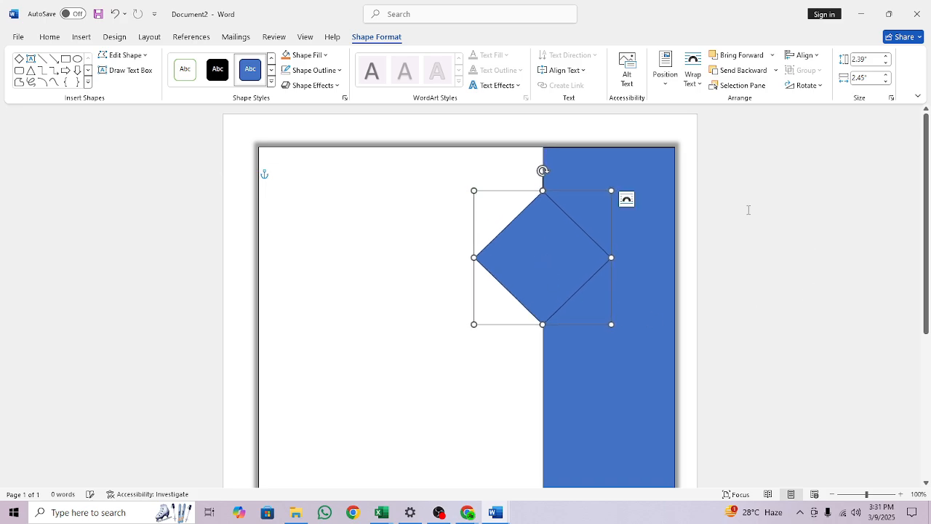
Fill the diamond with the picture 3d-humanoid-robot-thinking-with from the Downloads folder.
click(306, 57)
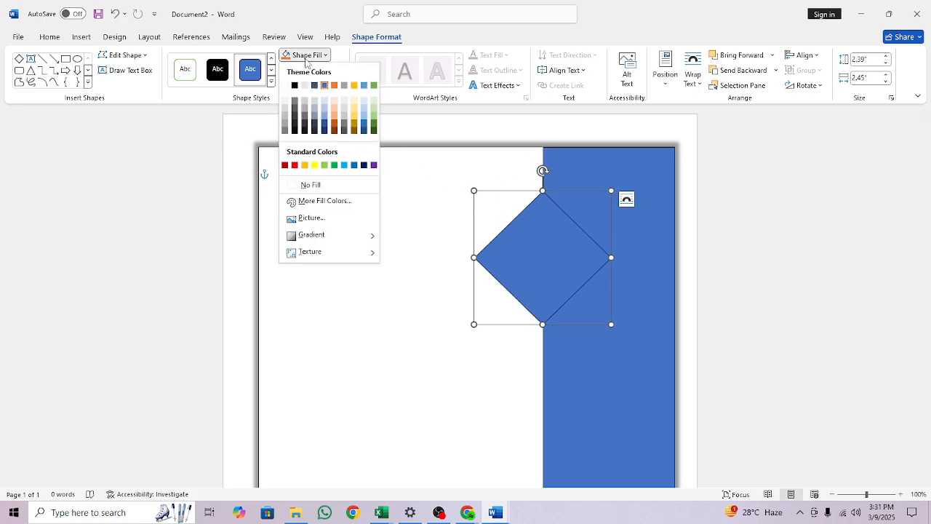
click(310, 218)
click(384, 215)
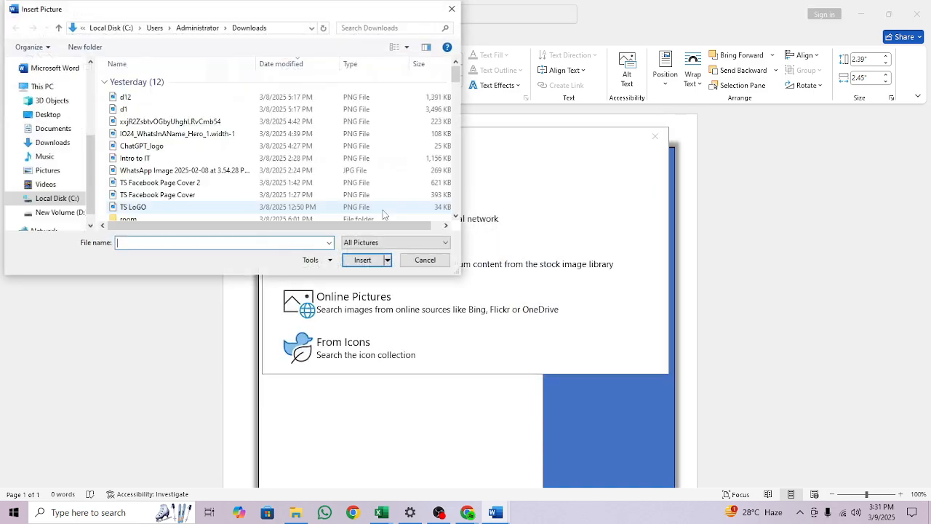
click(63, 130)
click(64, 143)
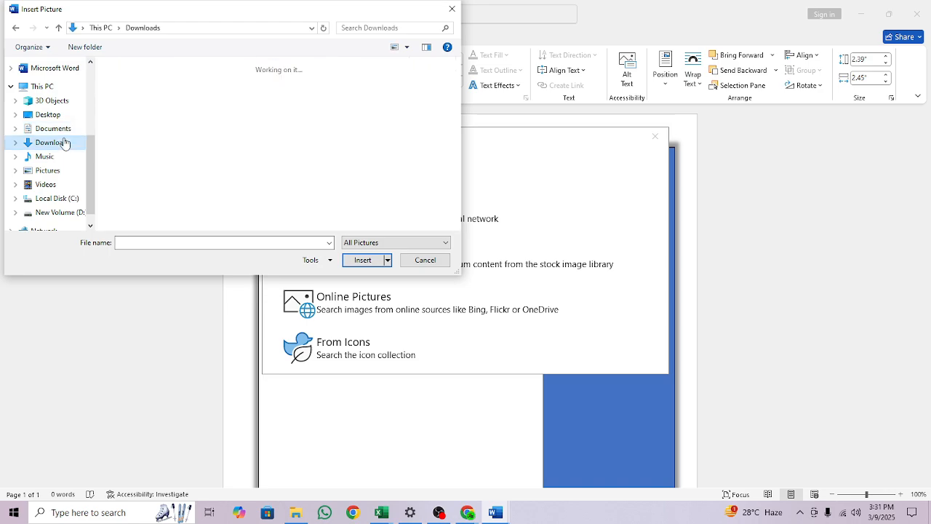
scroll(459, 231, down, 10)
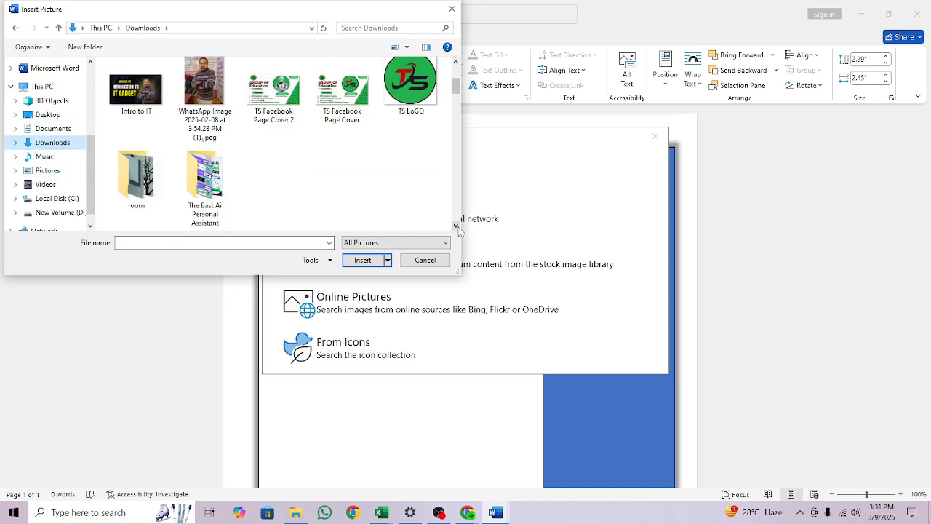
scroll(458, 231, down, 5)
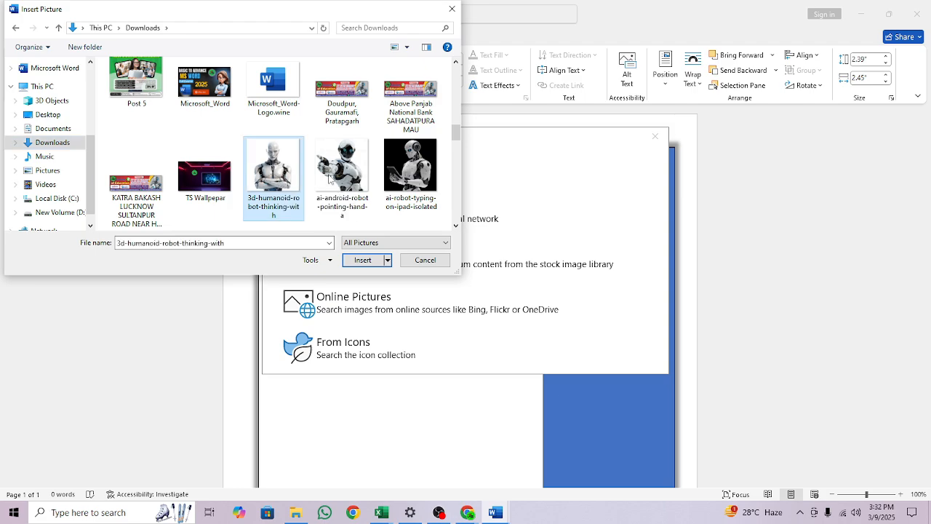
click(364, 260)
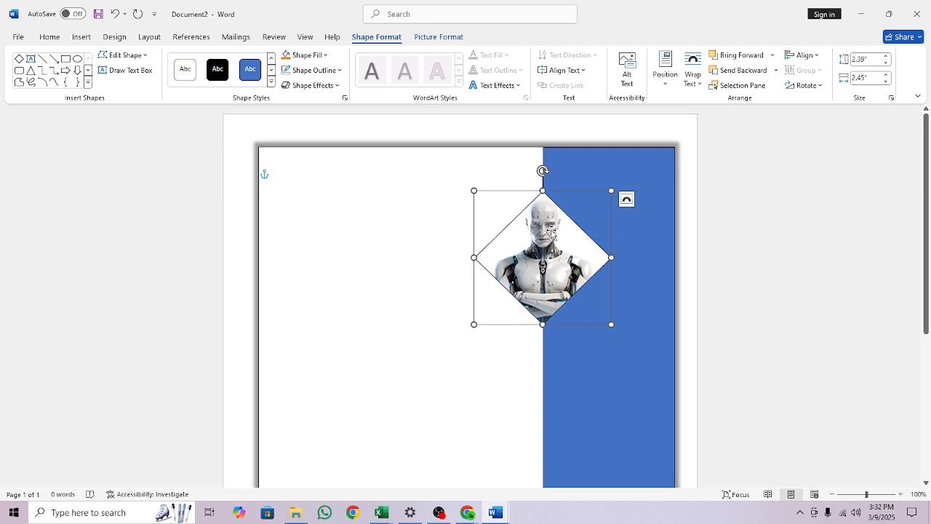
Set the transparency of the diamond's picture fill to 20%.
click(308, 55)
mouse_move(306, 240)
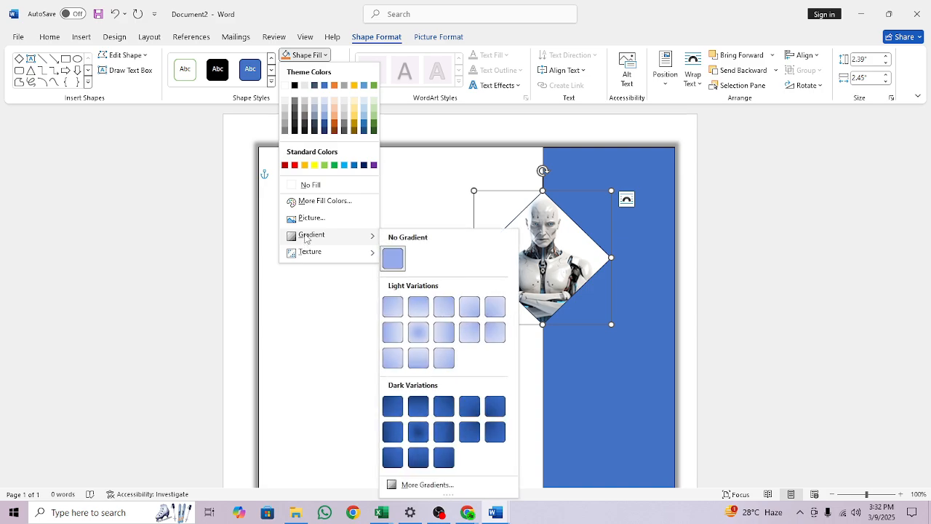
click(426, 484)
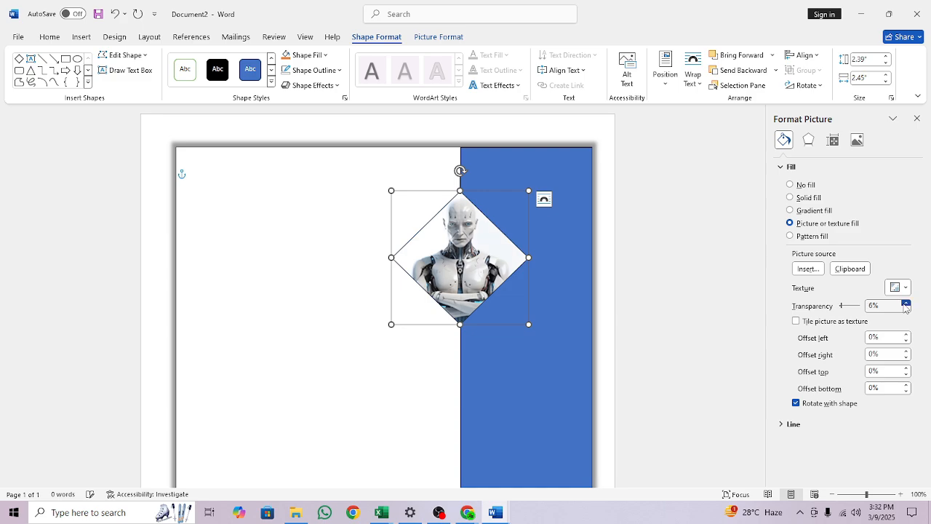
drag(906, 306, 906, 306)
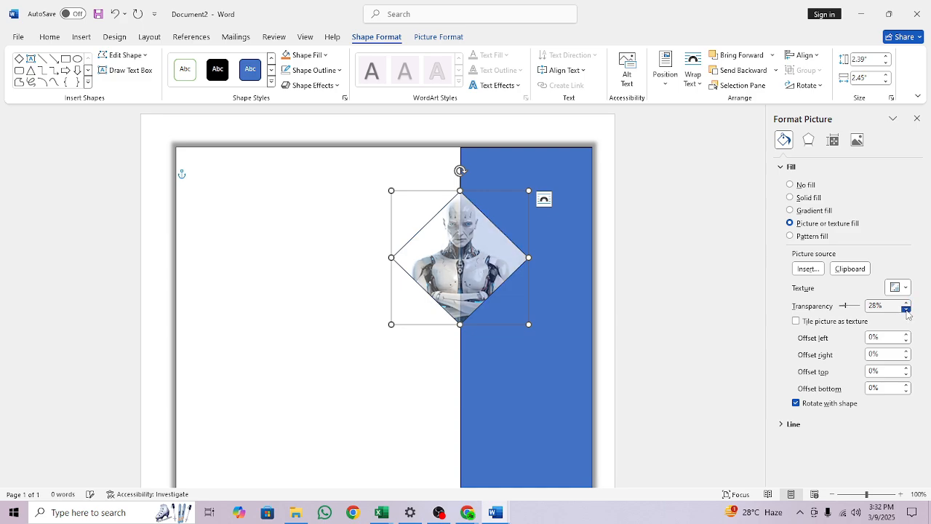
click(907, 310)
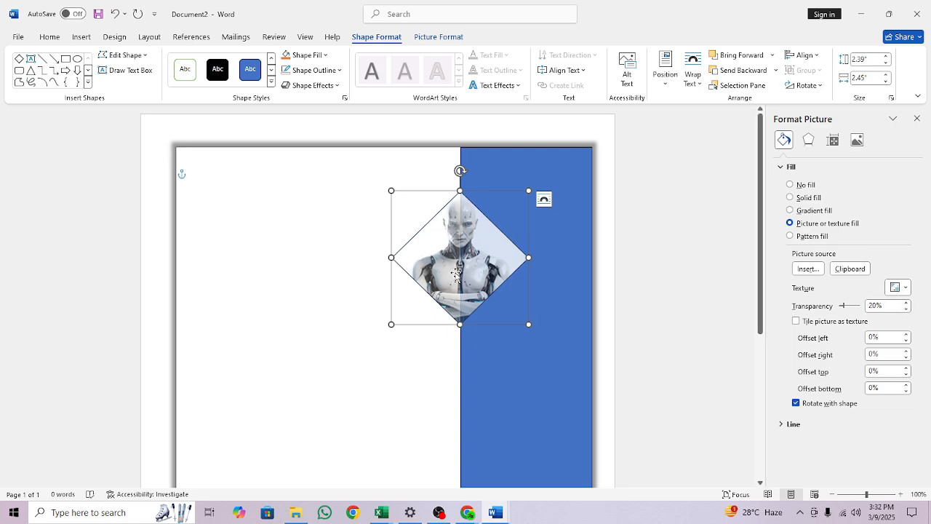
Remove the outline from the blue side band.
click(501, 167)
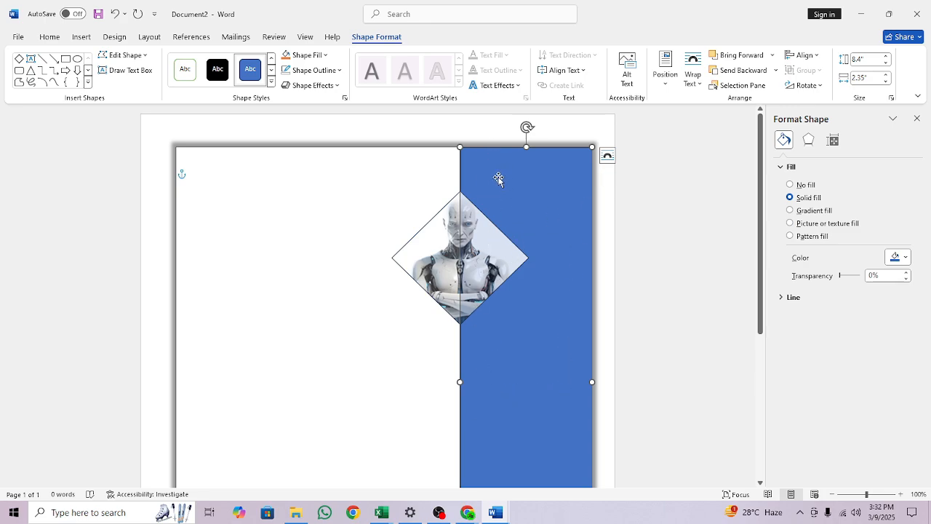
click(317, 70)
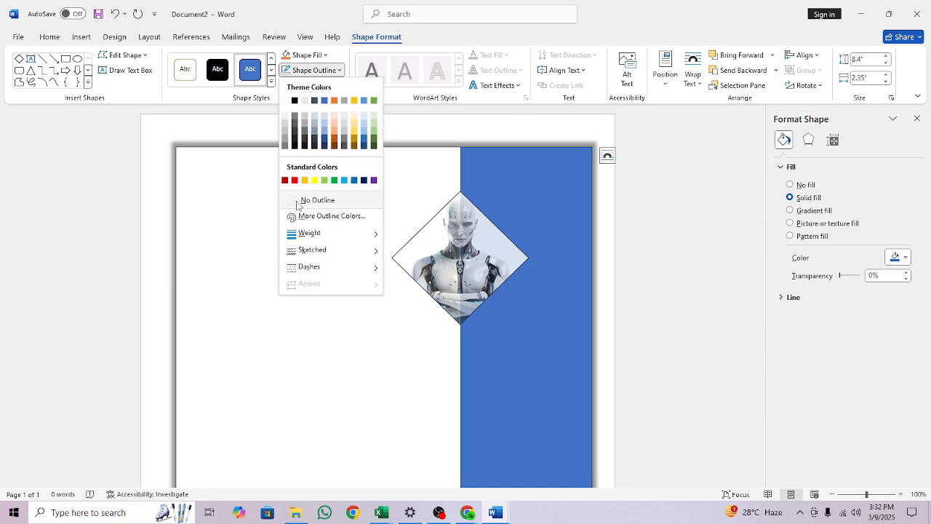
click(317, 200)
Give the picture-filled diamond a white outline with a heavier line weight.
click(440, 249)
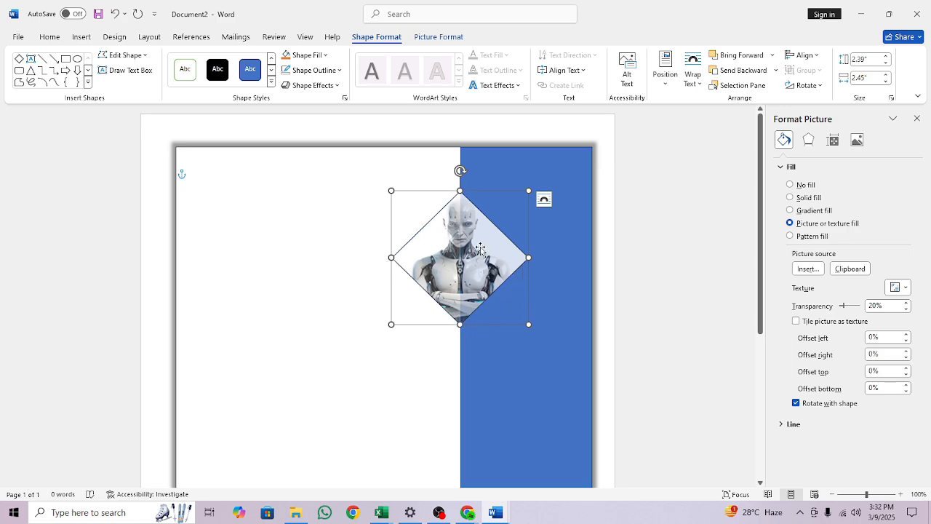
click(304, 71)
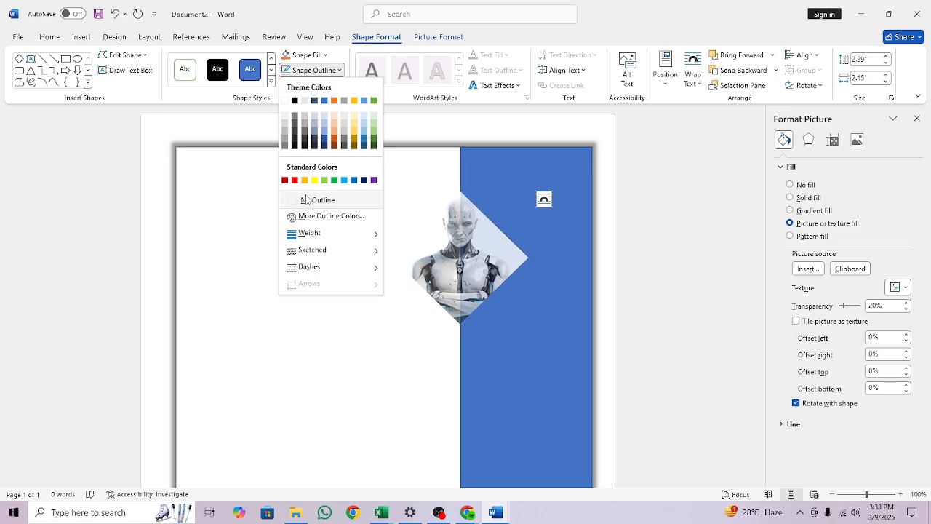
click(286, 101)
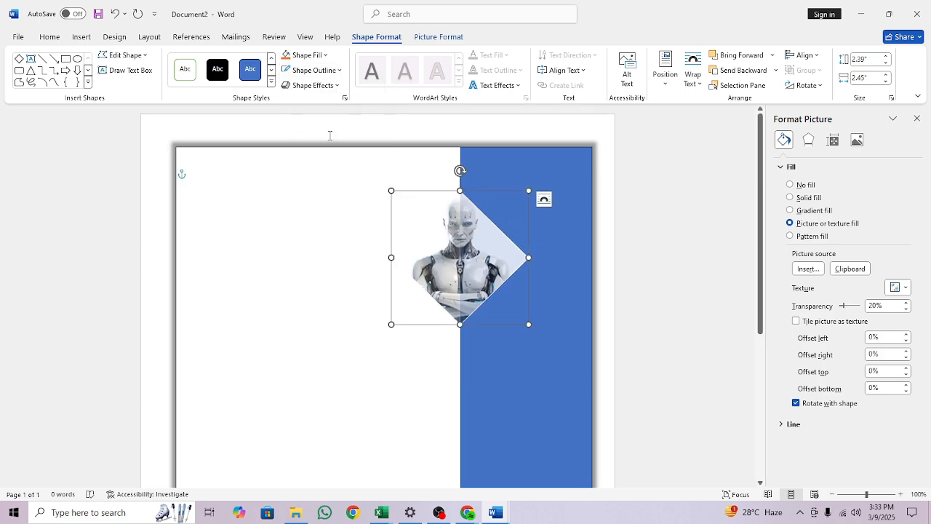
click(312, 69)
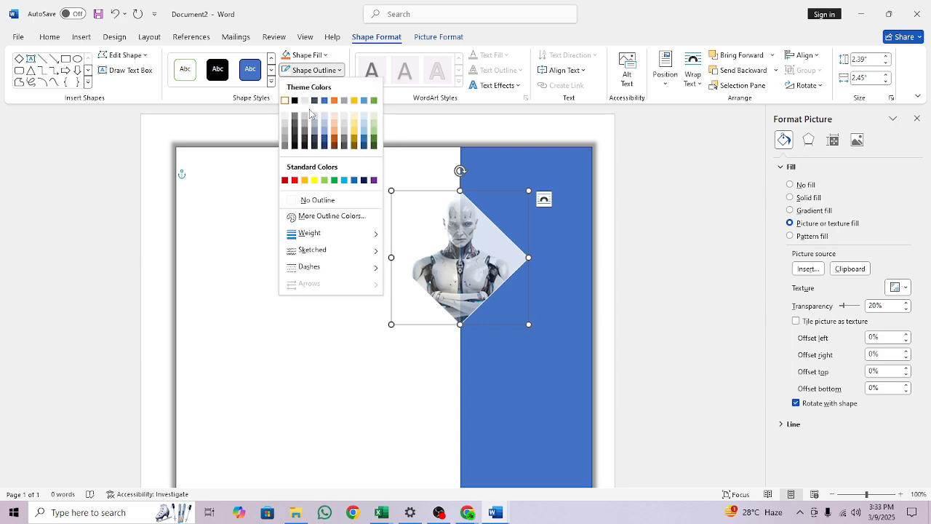
mouse_move(315, 234)
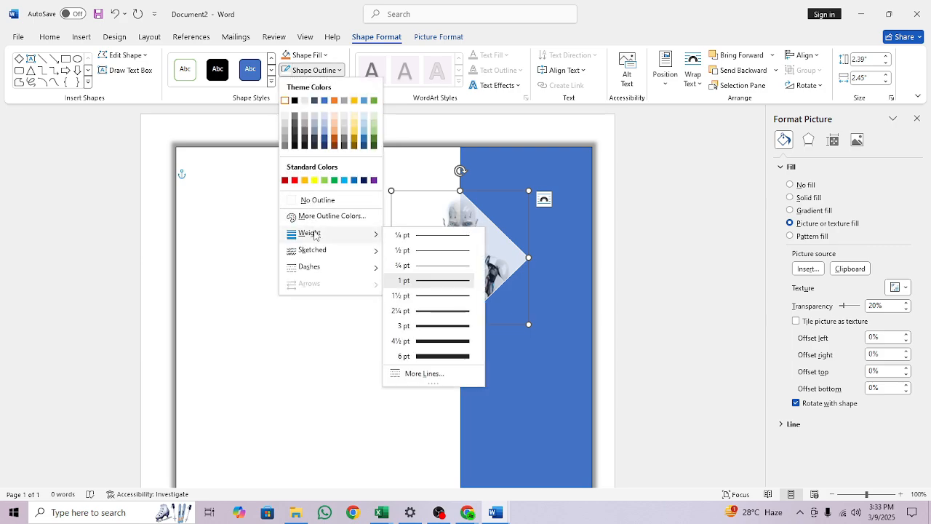
click(421, 318)
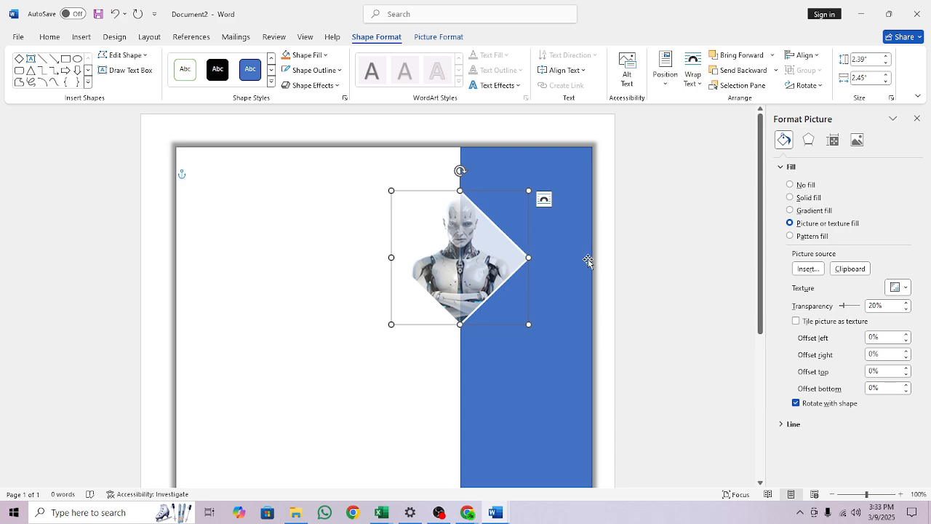
click(627, 258)
click(440, 243)
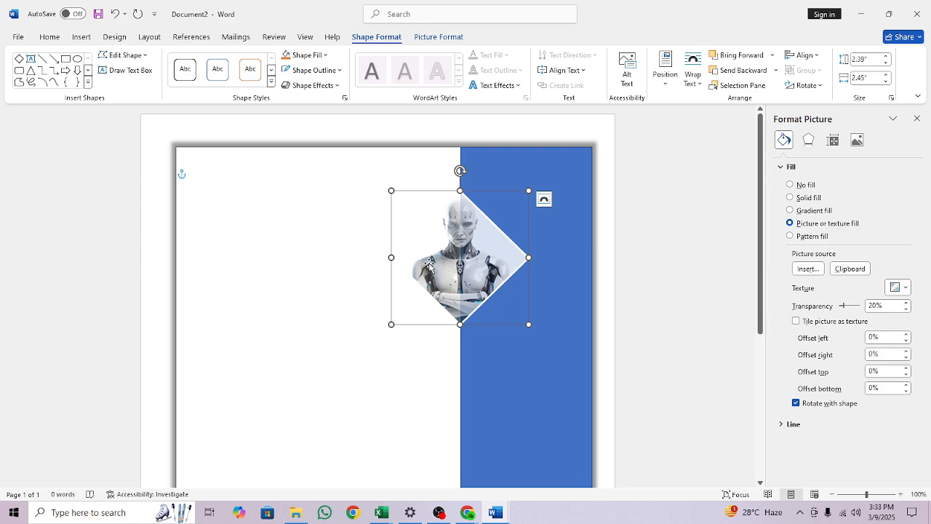
click(309, 69)
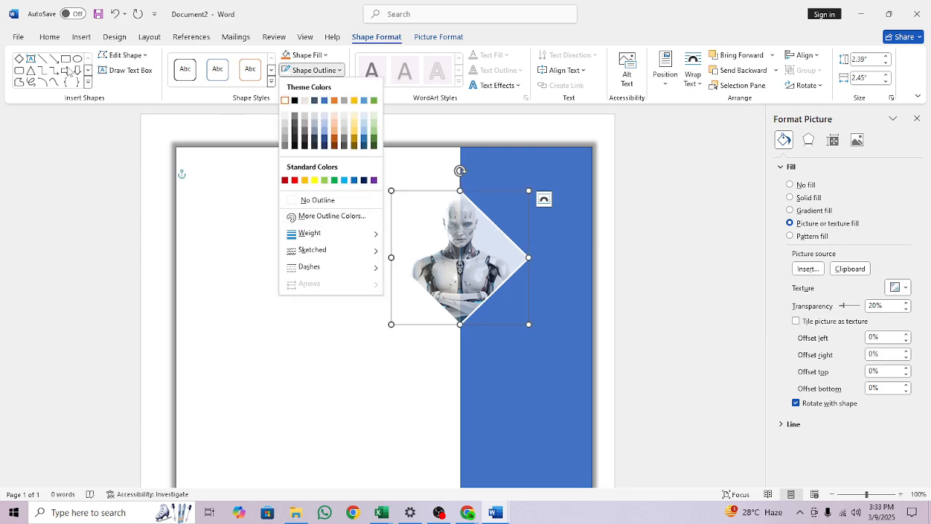
Draw a second, larger diamond about 3.57 by 3.93 inches below the robot picture, across the blue band's left edge.
click(19, 58)
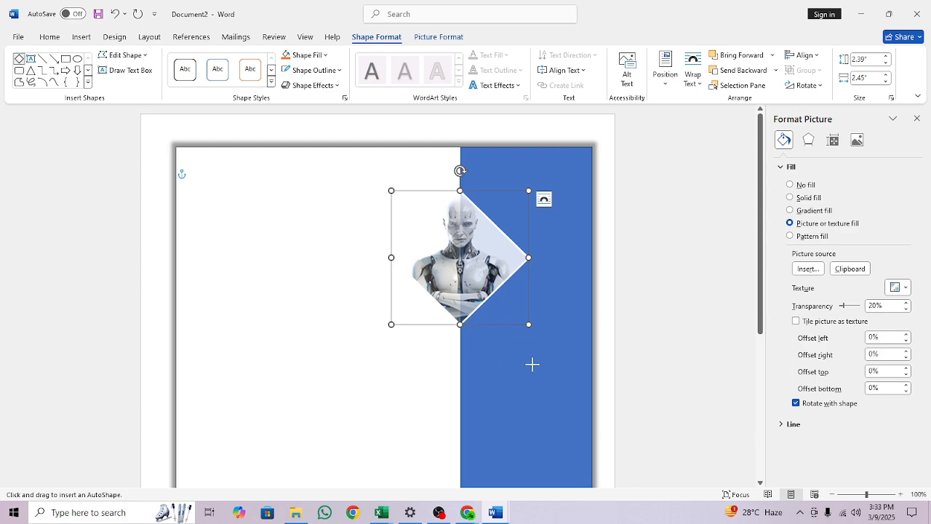
drag(357, 305, 577, 502)
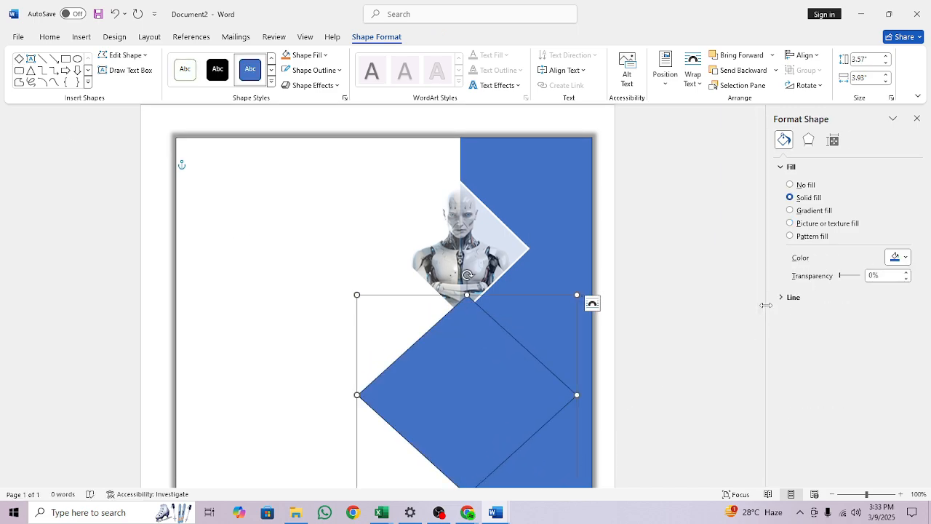
drag(763, 313, 755, 338)
scroll(520, 403, up, 1)
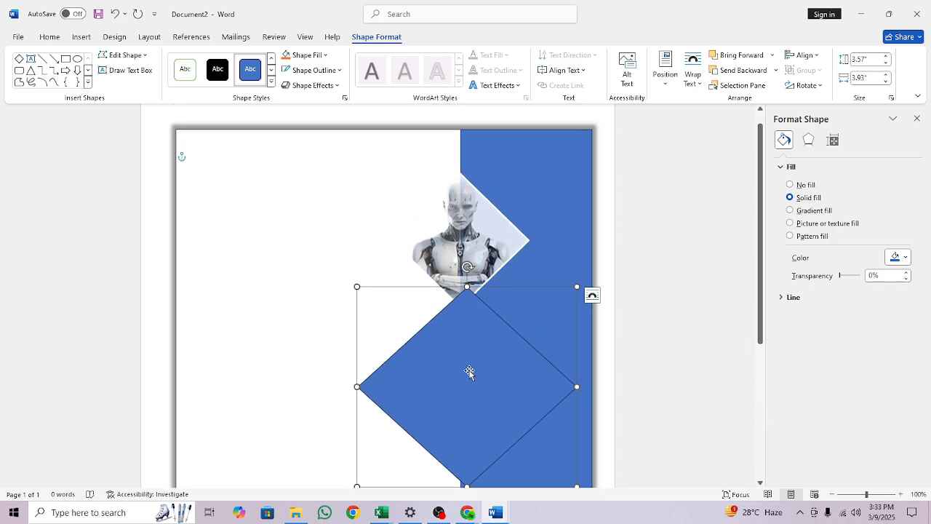
Center the large diamond on the blue band's left edge, overlapping the robot picture's lower tip, and send it backward behind that picture.
drag(469, 382, 457, 363)
mouse_move(760, 313)
mouse_down()
mouse_move(759, 397)
mouse_move(748, 318)
mouse_up()
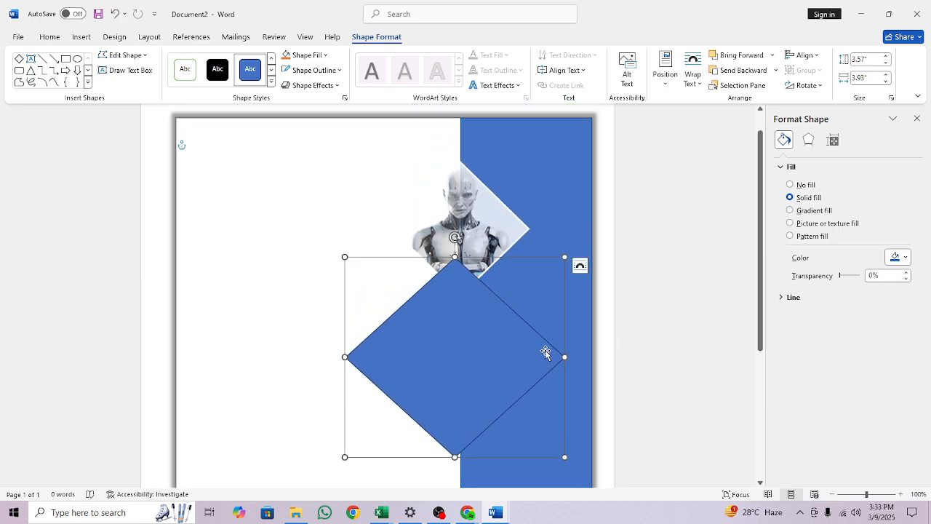
drag(457, 378, 459, 377)
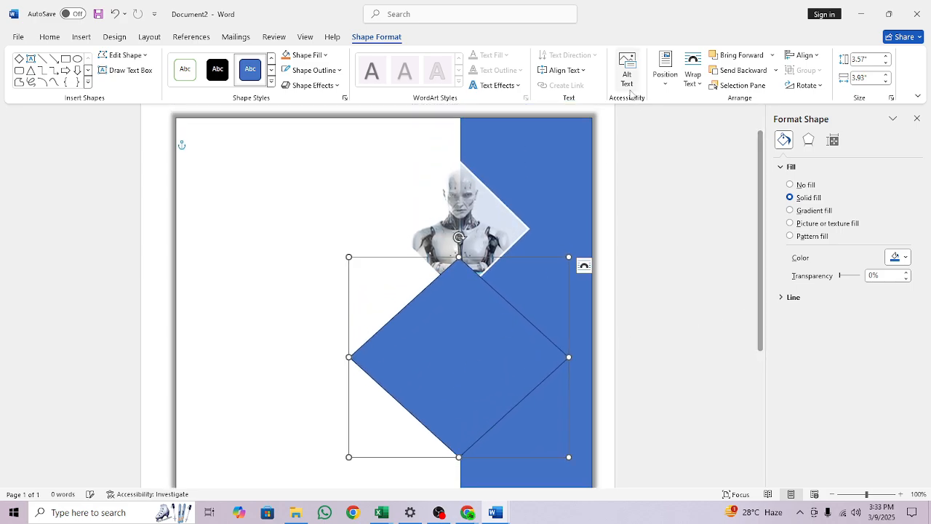
click(735, 70)
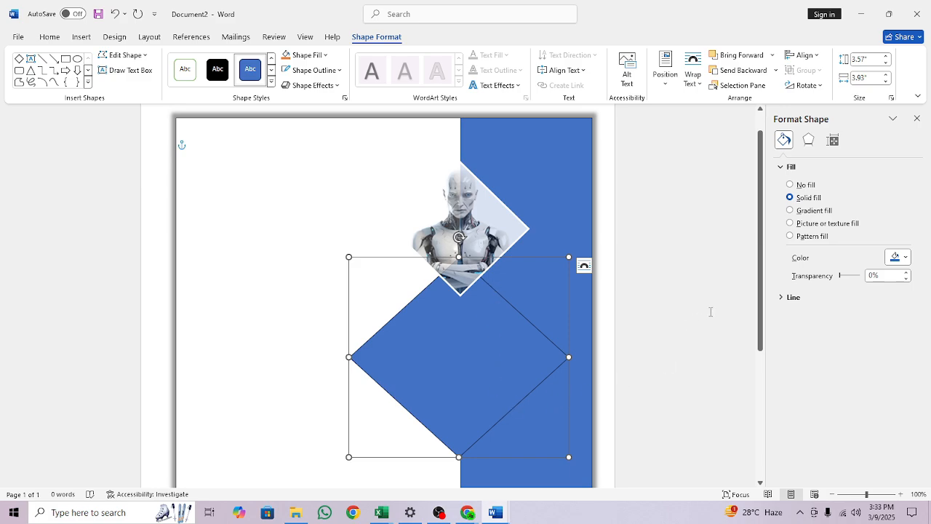
drag(759, 304, 759, 324)
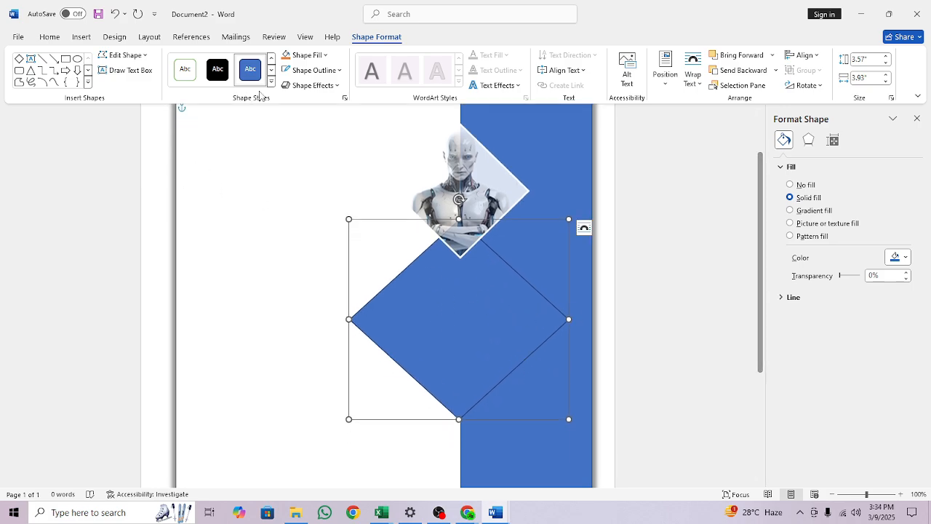
Fill the large diamond with the picture ai-robot-typing-on-ipad-isolated from the Downloads folder.
click(294, 62)
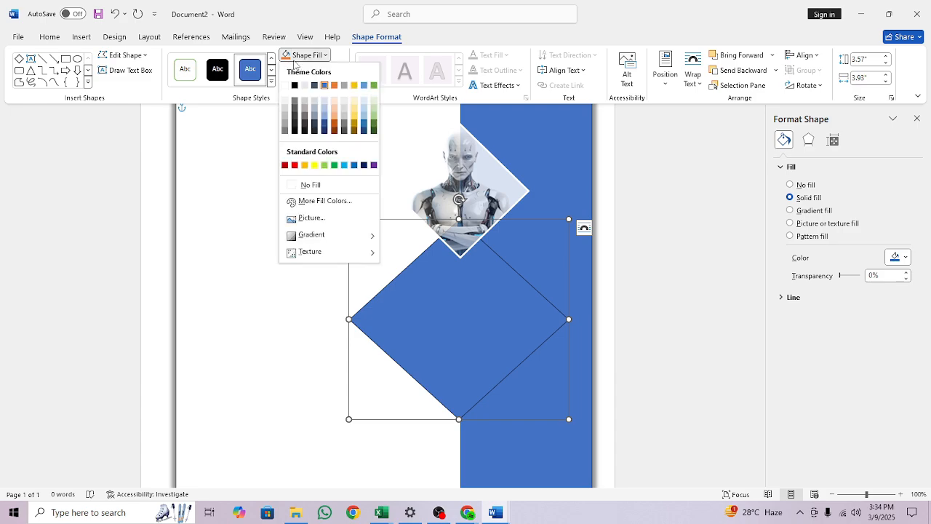
click(310, 217)
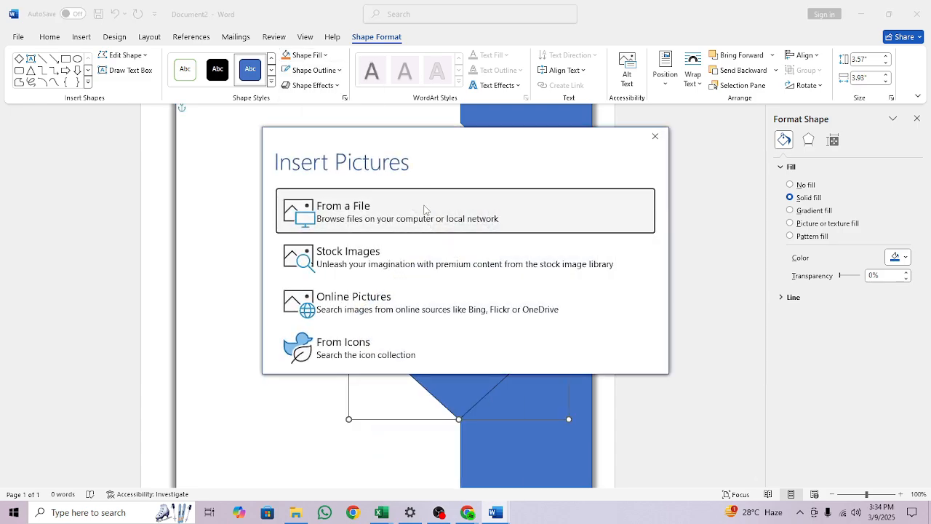
click(426, 210)
click(49, 142)
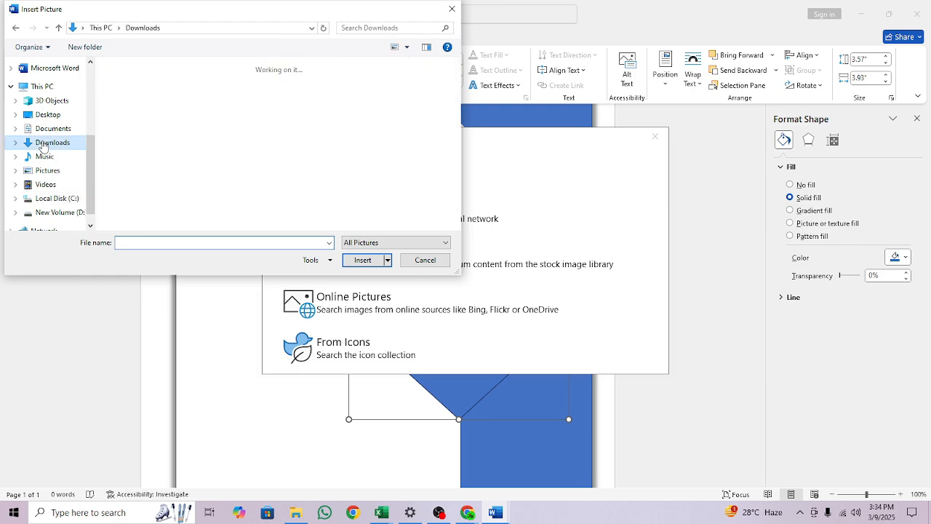
click(455, 226)
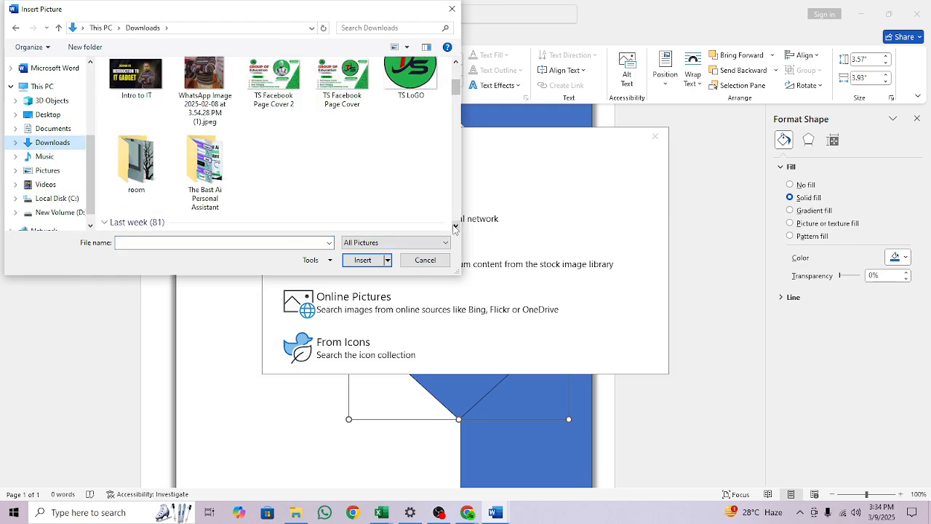
click(455, 226)
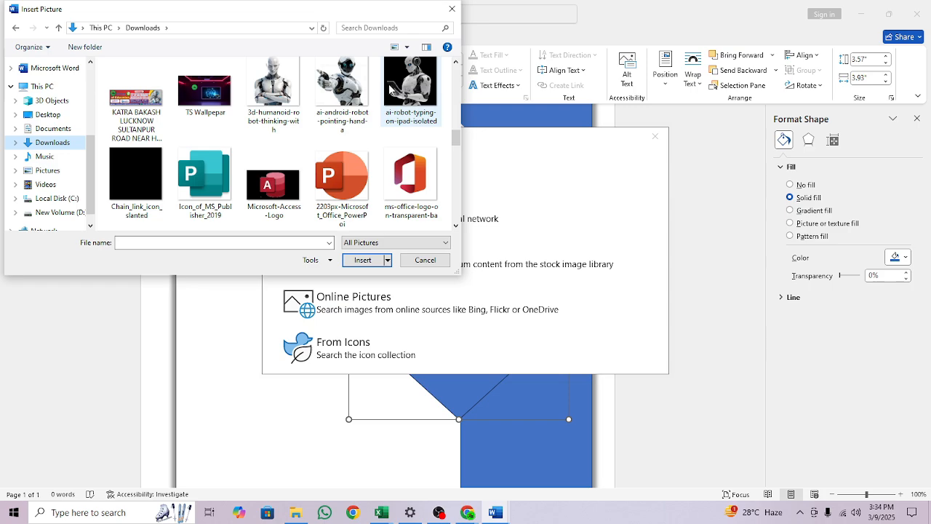
click(408, 91)
click(357, 260)
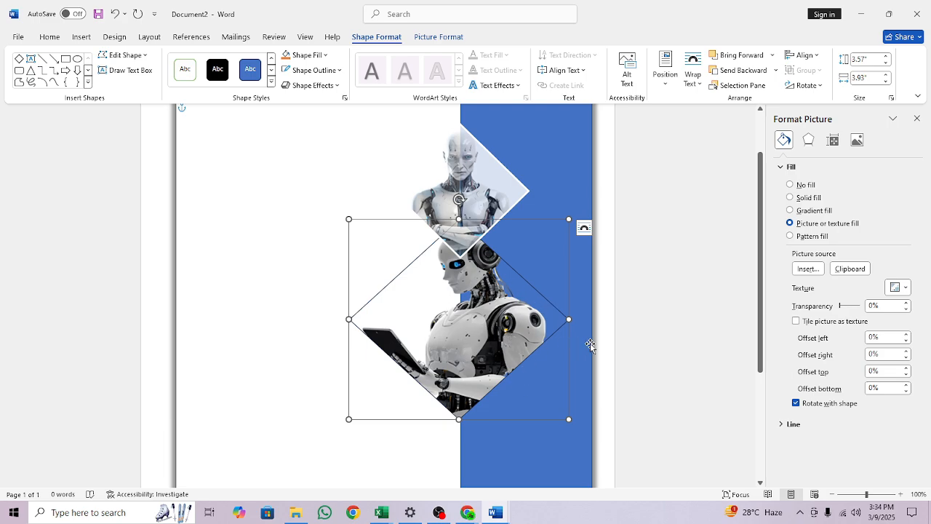
Set the transparency of the large diamond's picture fill to 20%, keeping that diamond selected.
click(907, 303)
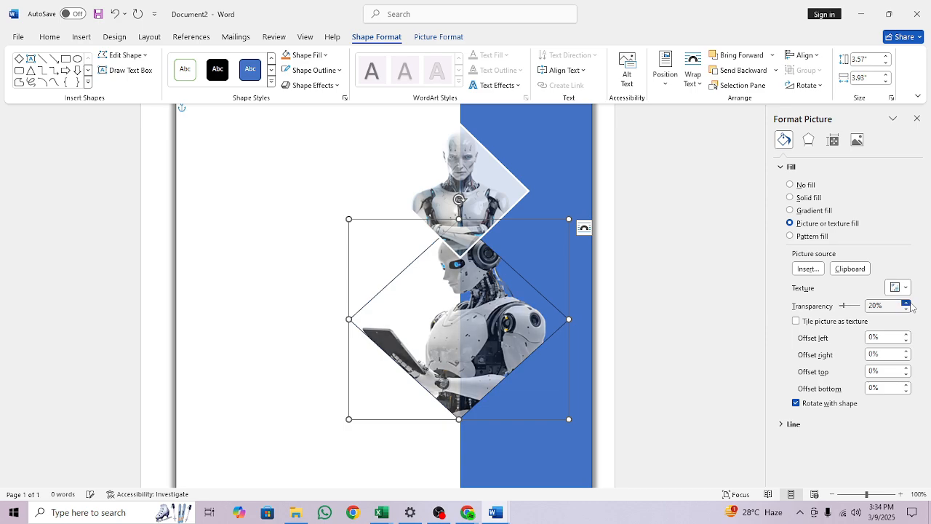
click(500, 190)
click(485, 322)
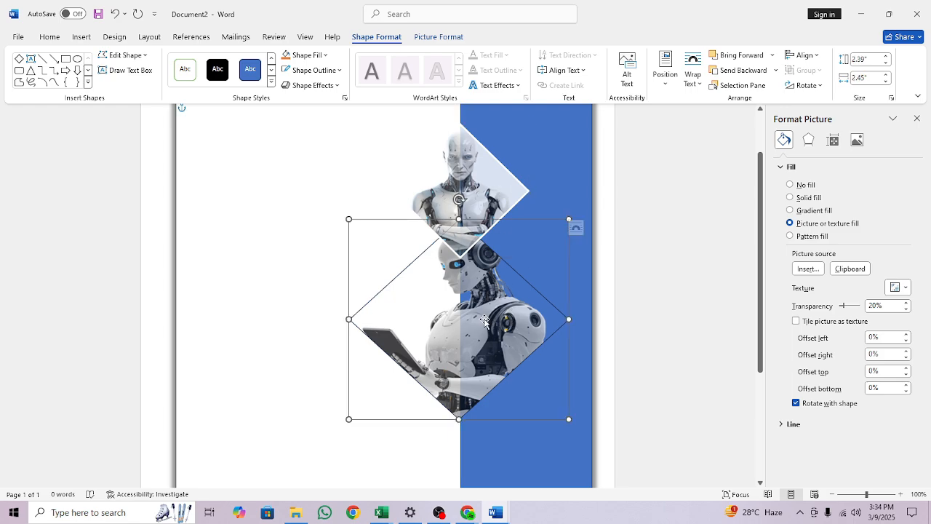
Give the large diamond with the typing robot a white outline with a weight of 2¼ pt.
click(479, 199)
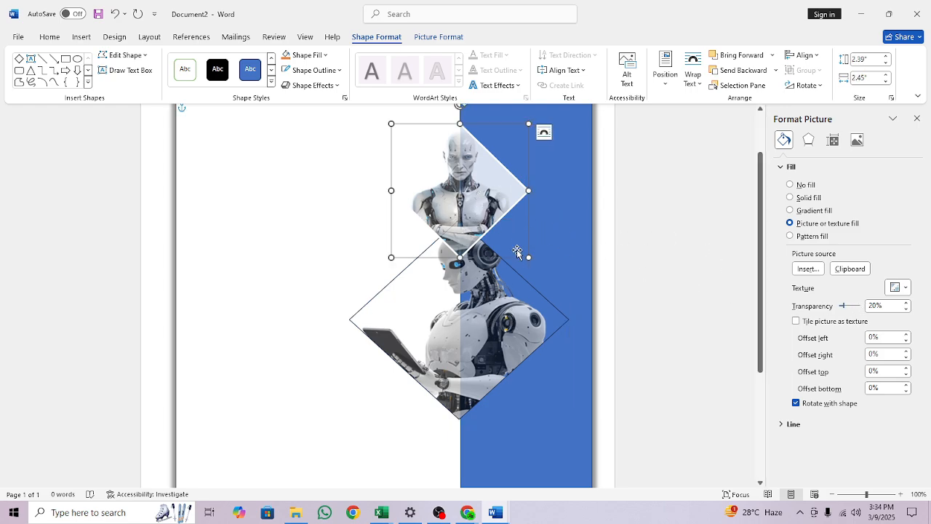
click(477, 323)
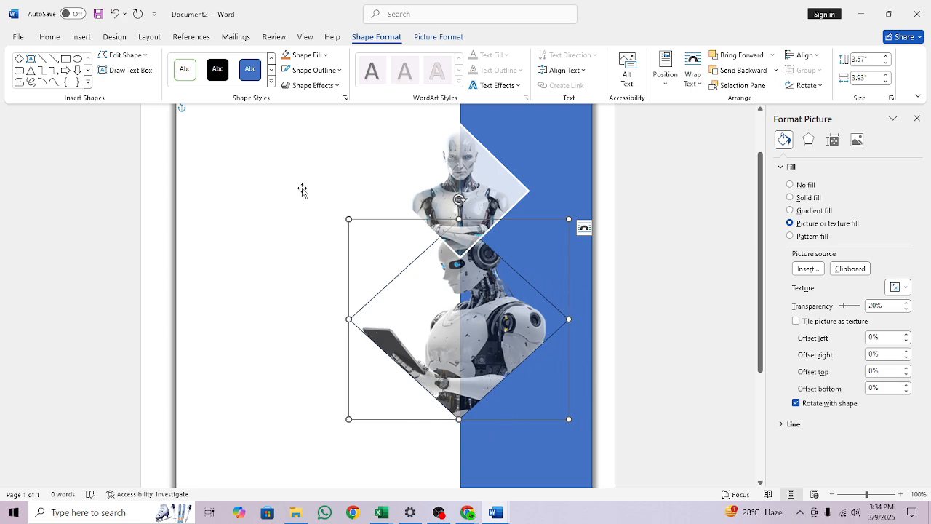
click(309, 56)
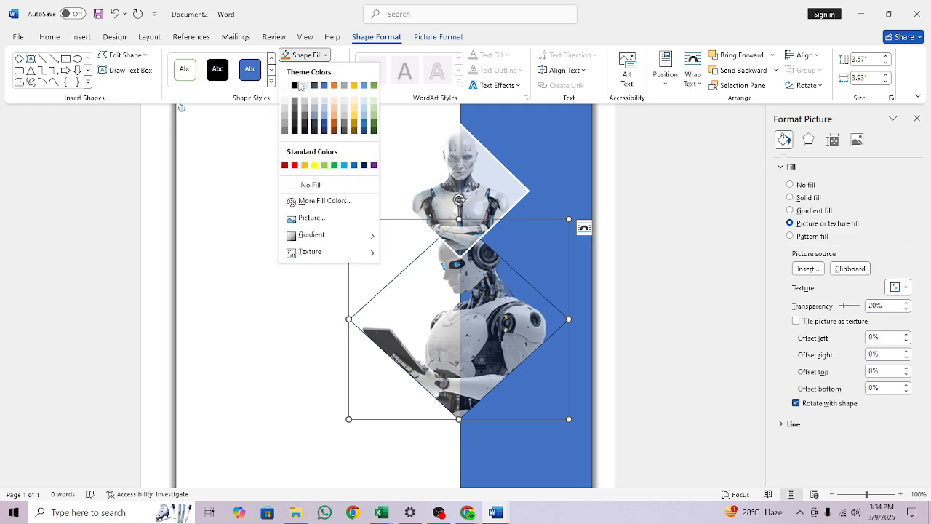
click(249, 294)
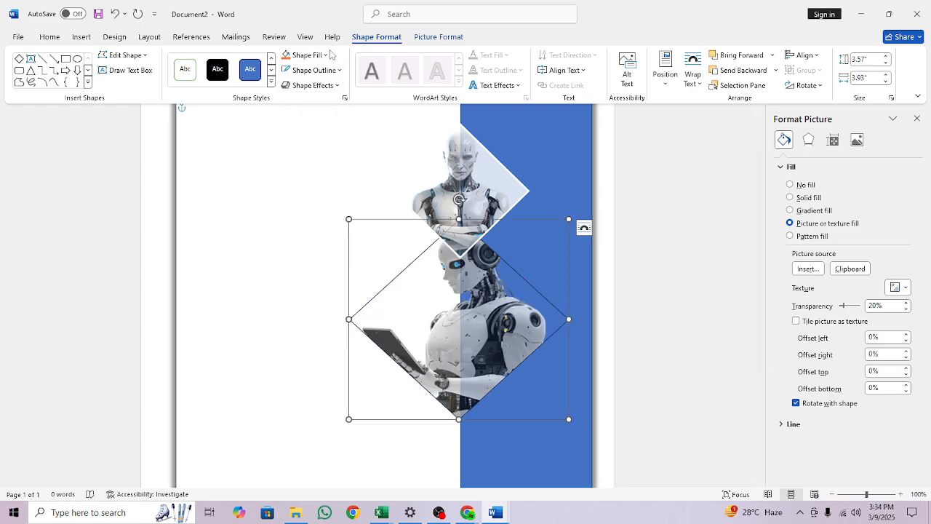
click(311, 70)
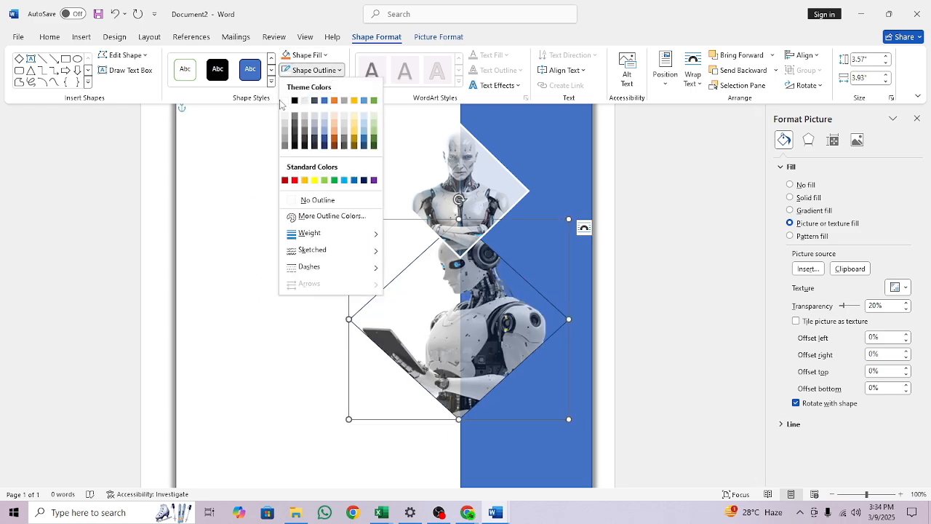
click(284, 101)
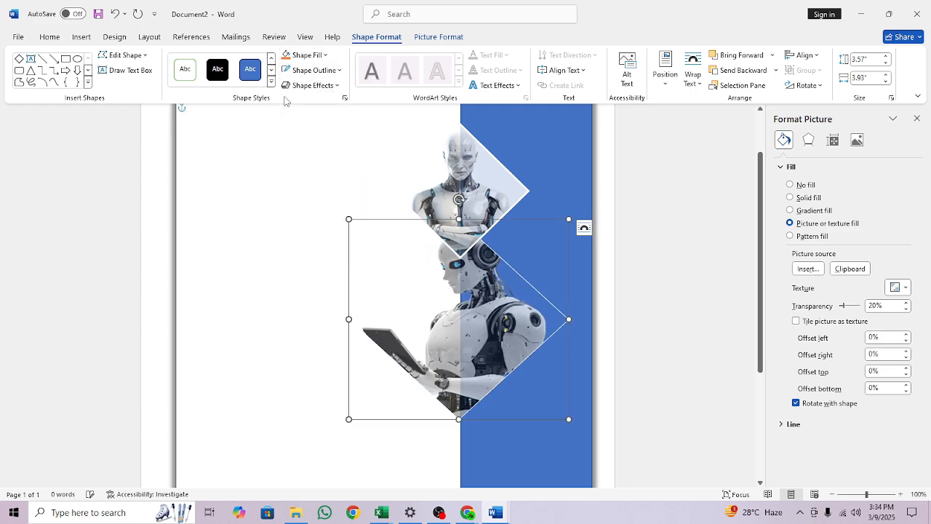
click(311, 69)
mouse_move(320, 235)
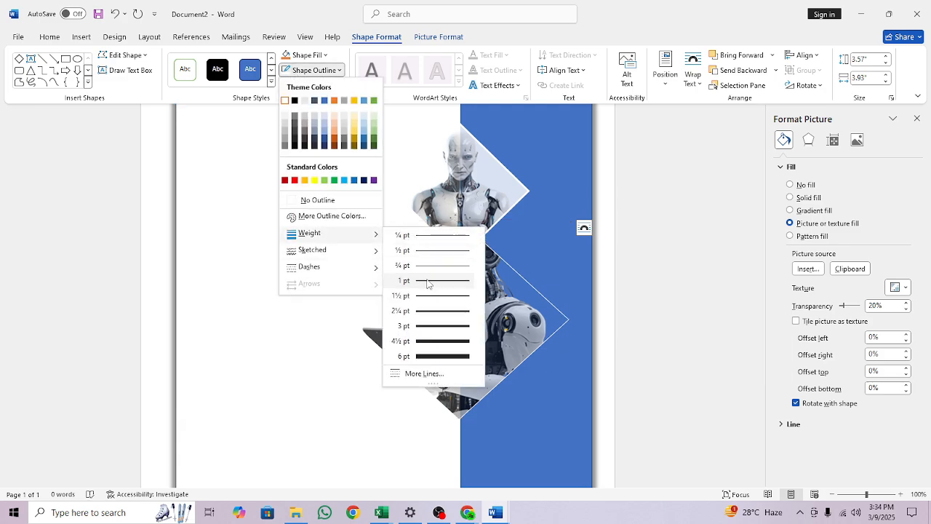
click(429, 311)
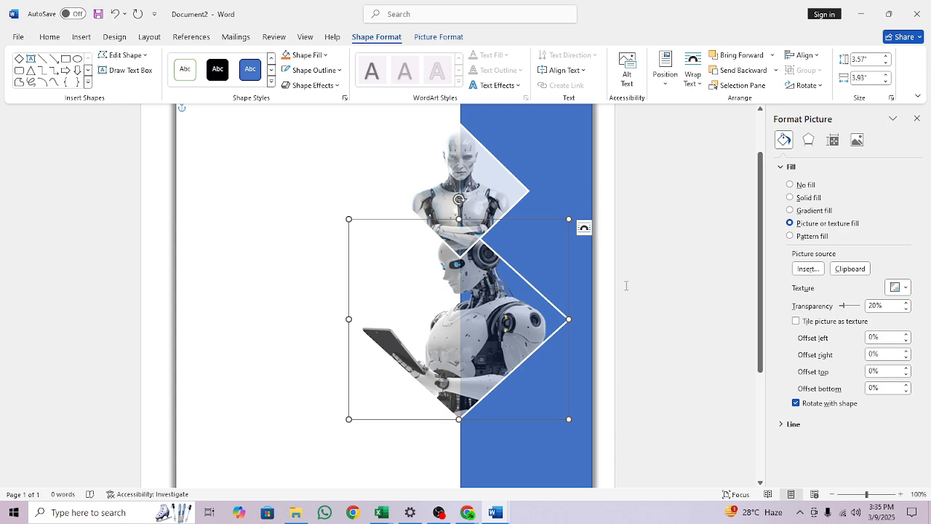
Draw a third diamond about 2.5 by 2.7 inches below the typing robot picture, across the blue band's left edge.
mouse_move(761, 273)
mouse_down()
mouse_move(762, 337)
mouse_move(753, 290)
mouse_up()
scroll(682, 322, up, 1)
click(349, 115)
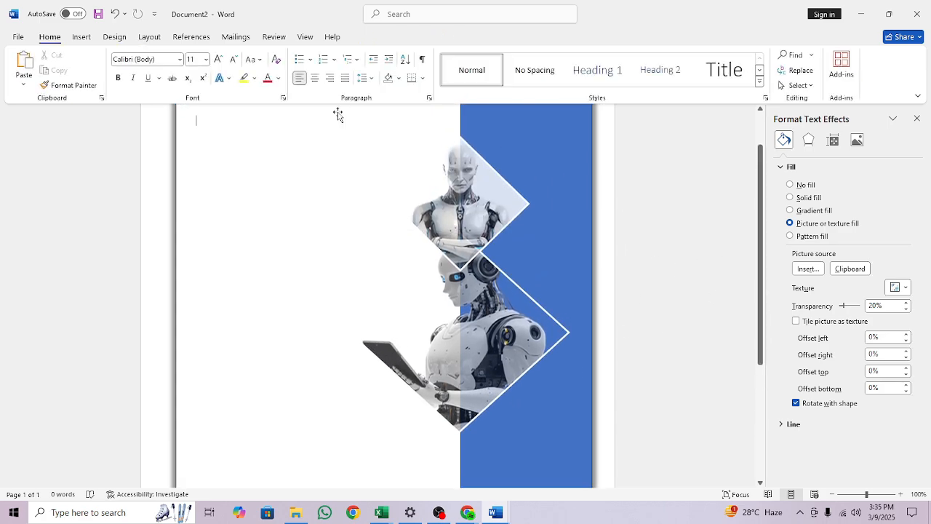
click(82, 38)
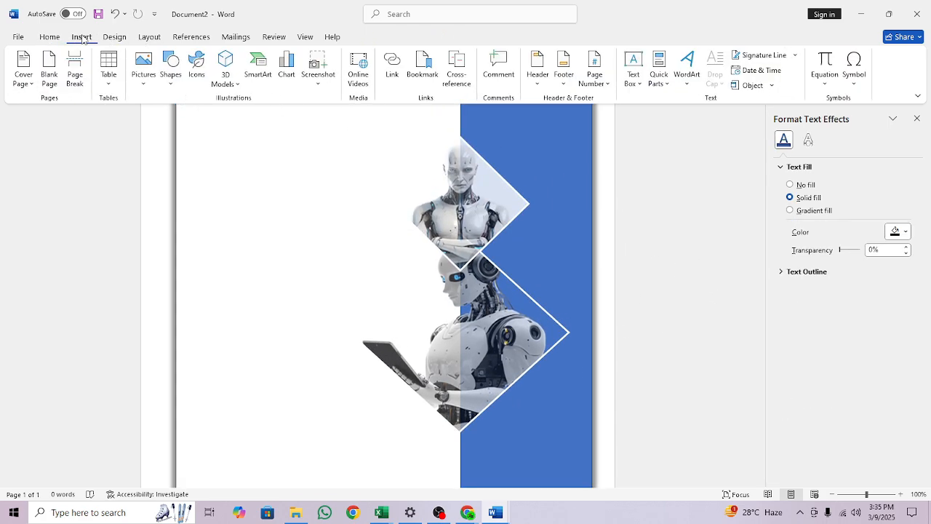
click(181, 73)
click(165, 113)
scroll(445, 238, down, 1)
scroll(459, 306, down, 3)
drag(384, 272, 537, 410)
scroll(466, 354, up, 3)
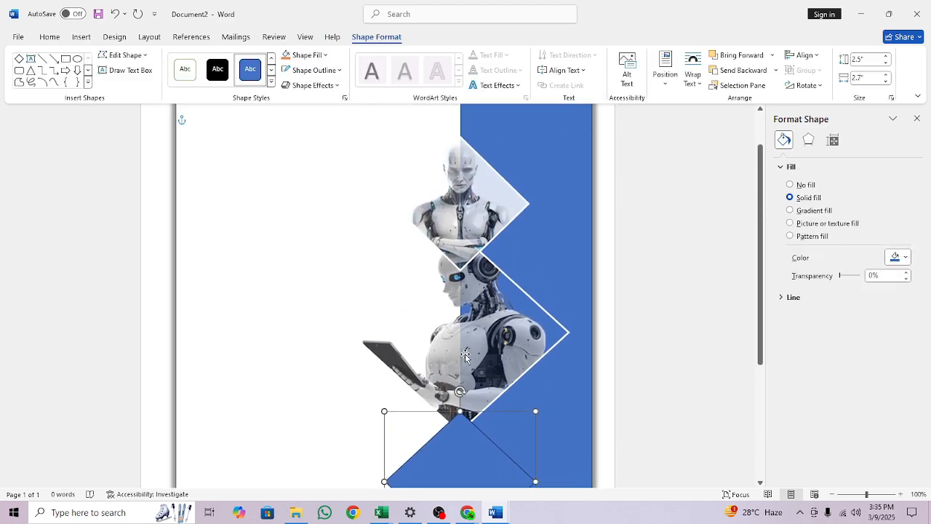
Shrink the third diamond to about 2.33 by 2.5 inches and center it on the blue band's left edge, overlapping the large diamond's lower tip.
scroll(473, 371, down, 4)
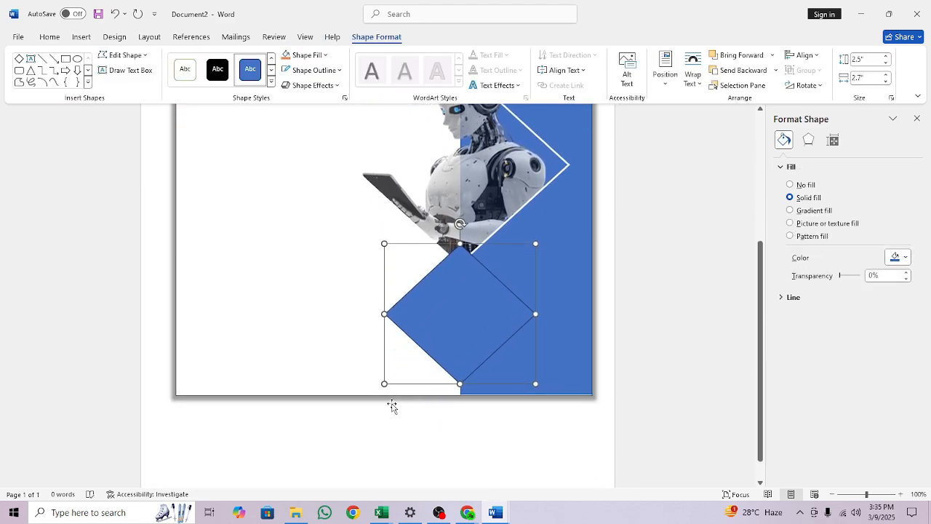
drag(384, 384, 395, 376)
scroll(483, 355, up, 5)
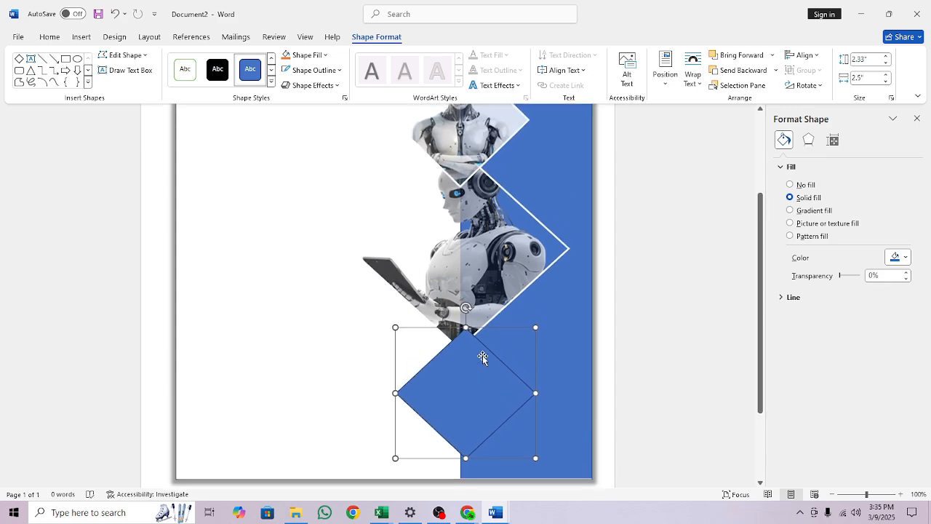
drag(451, 233, 454, 225)
drag(458, 411, 457, 344)
scroll(456, 391, down, 4)
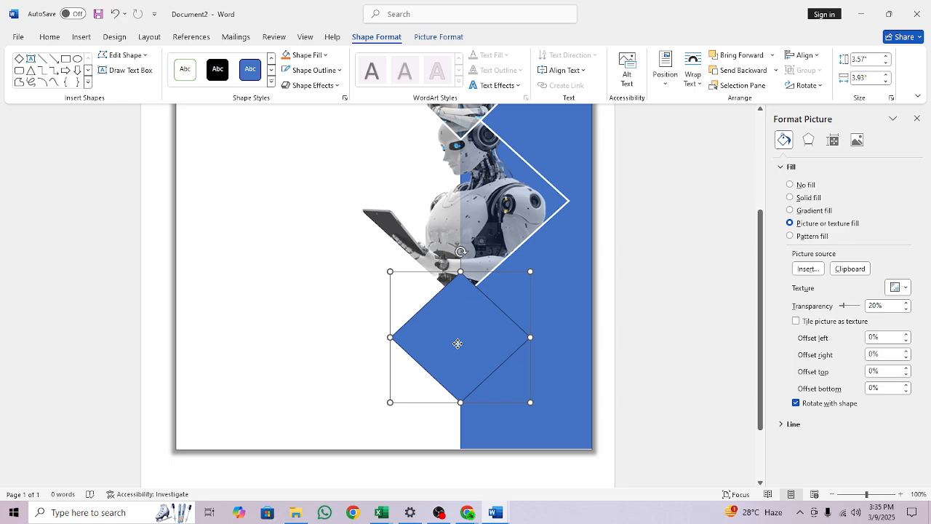
scroll(458, 343, up, 2)
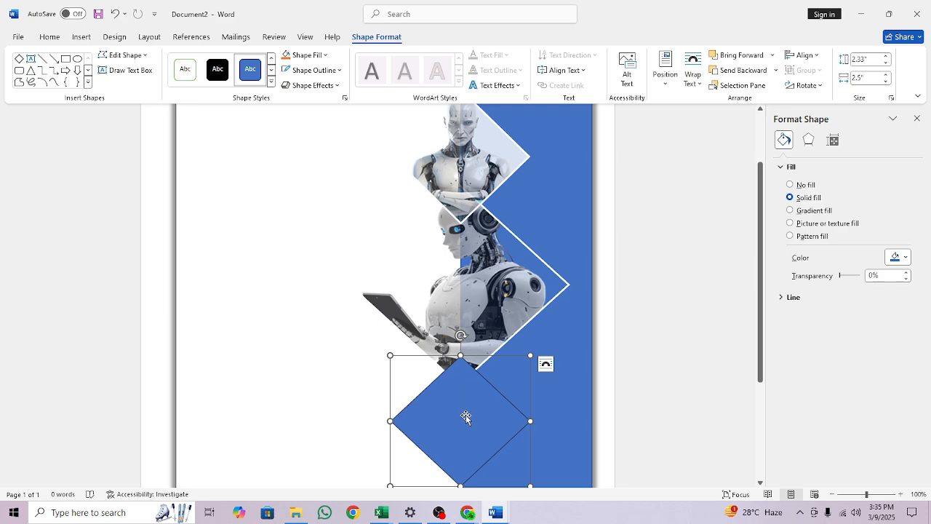
key(Up)
key(Up)
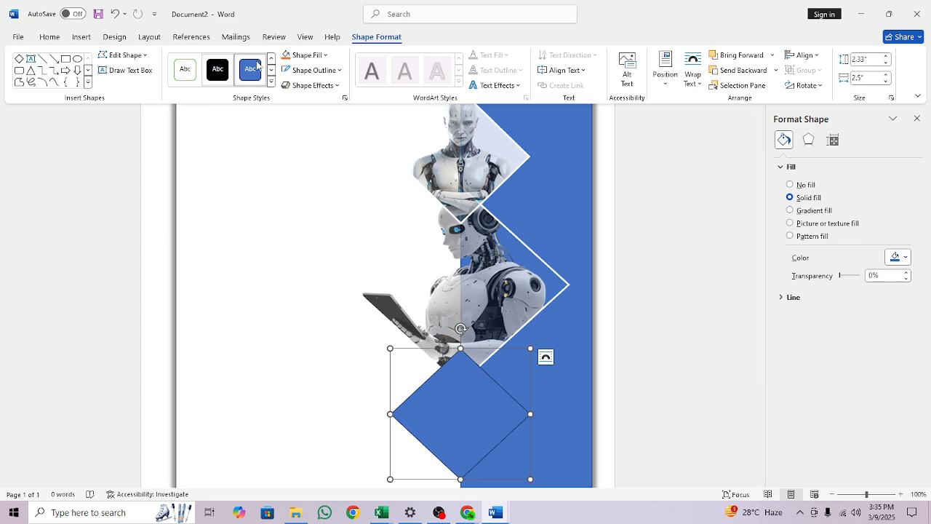
Fill the third diamond with the picture ai-android-robot-pointing-hand-a from the Downloads folder and set its transparency to 20%.
click(321, 57)
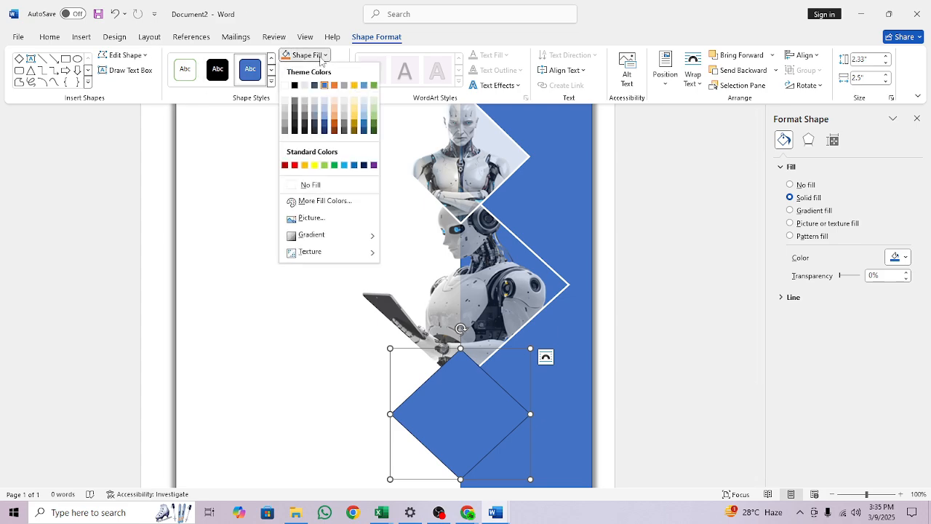
click(312, 217)
click(371, 218)
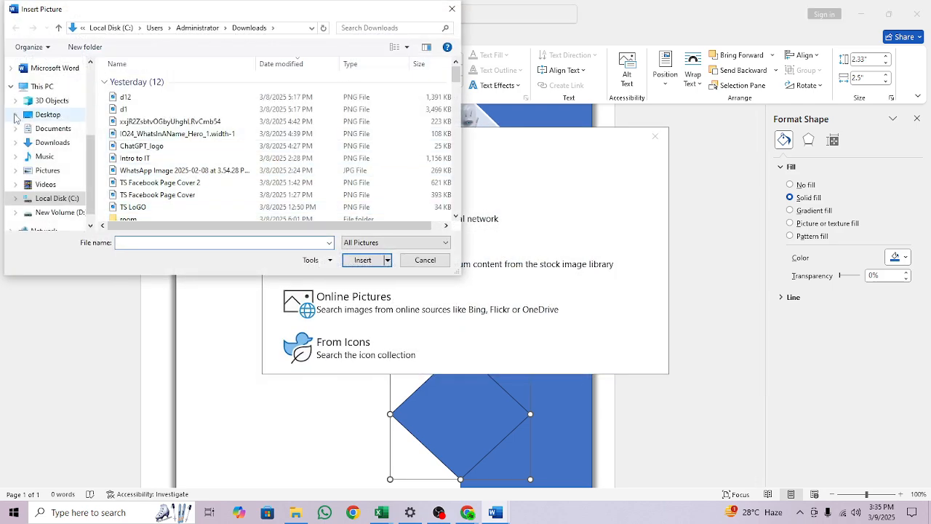
click(44, 143)
click(456, 226)
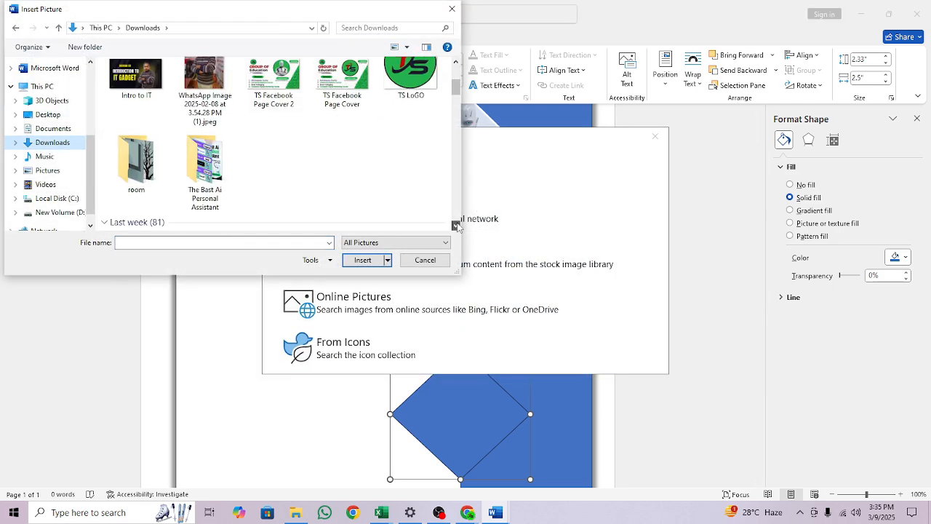
scroll(456, 226, down, 2)
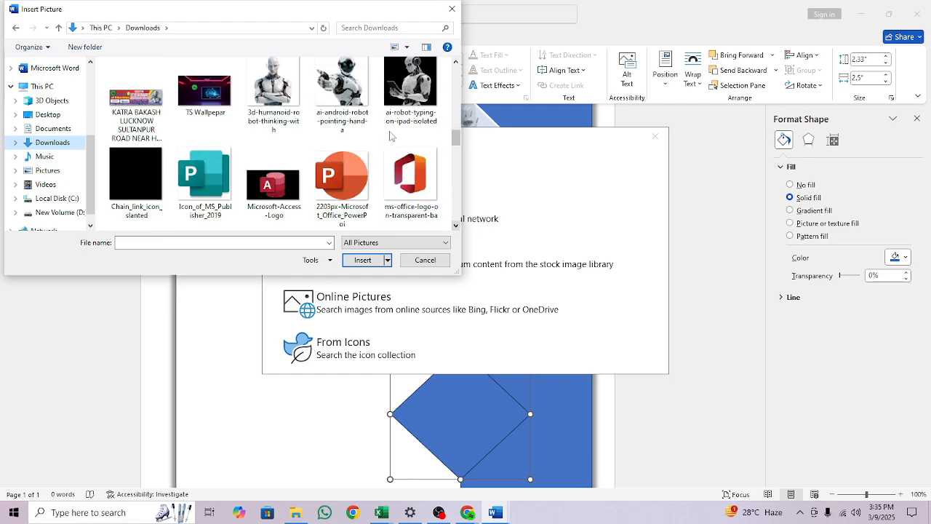
click(350, 91)
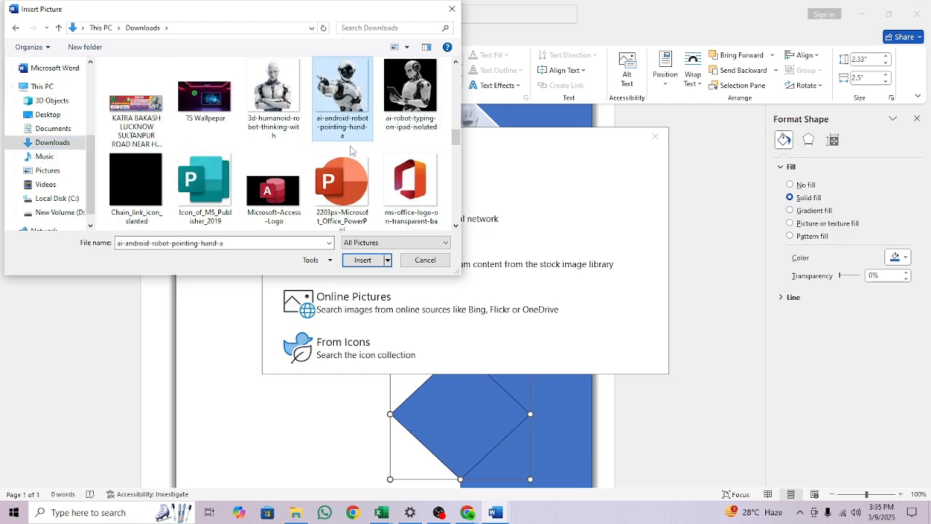
click(363, 261)
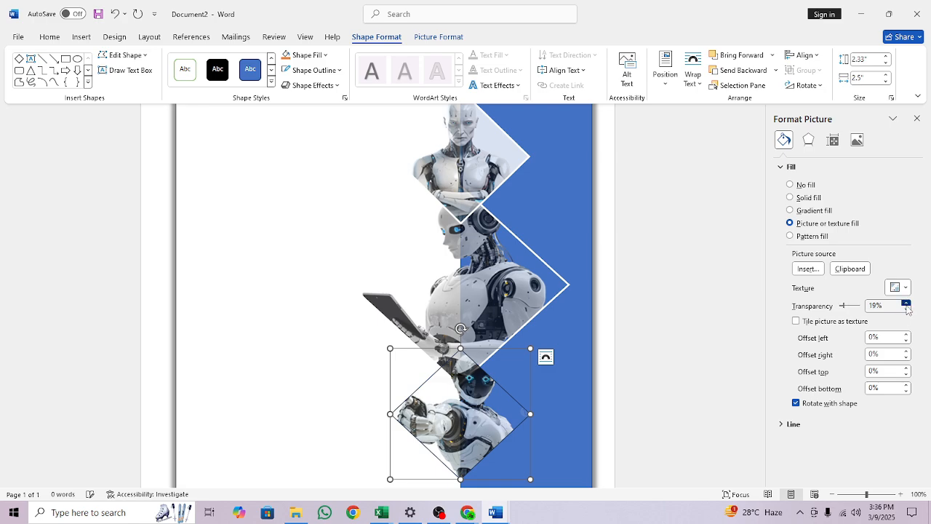
click(905, 304)
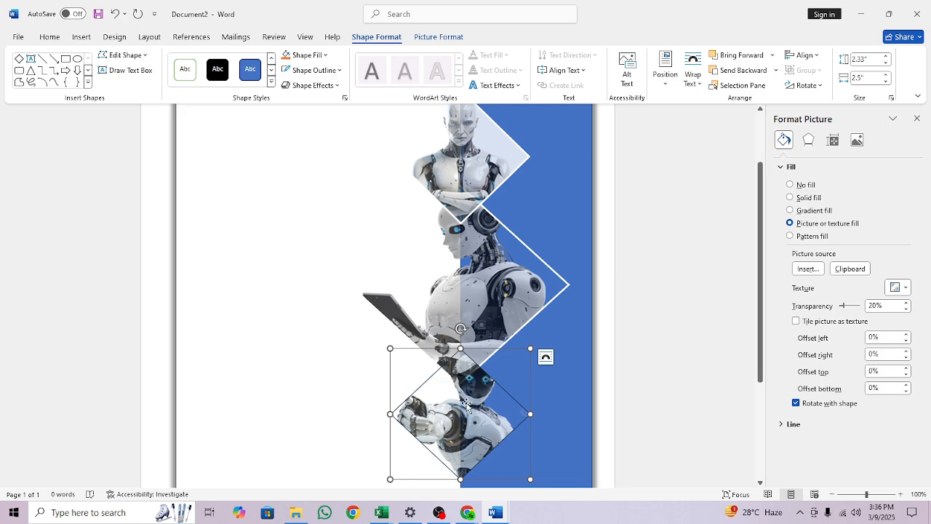
Give the third diamond with the pointing robot a white outline with a weight of 2¼ pt.
click(299, 70)
click(284, 100)
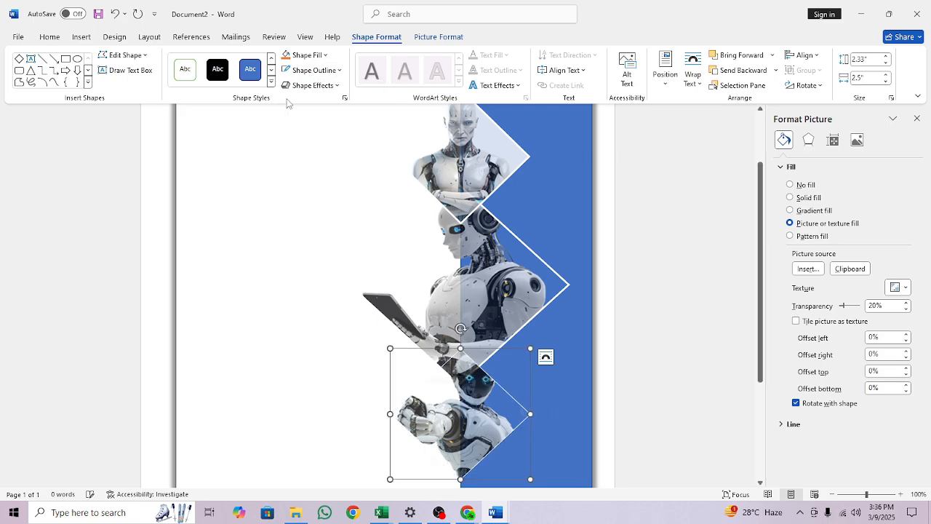
click(327, 74)
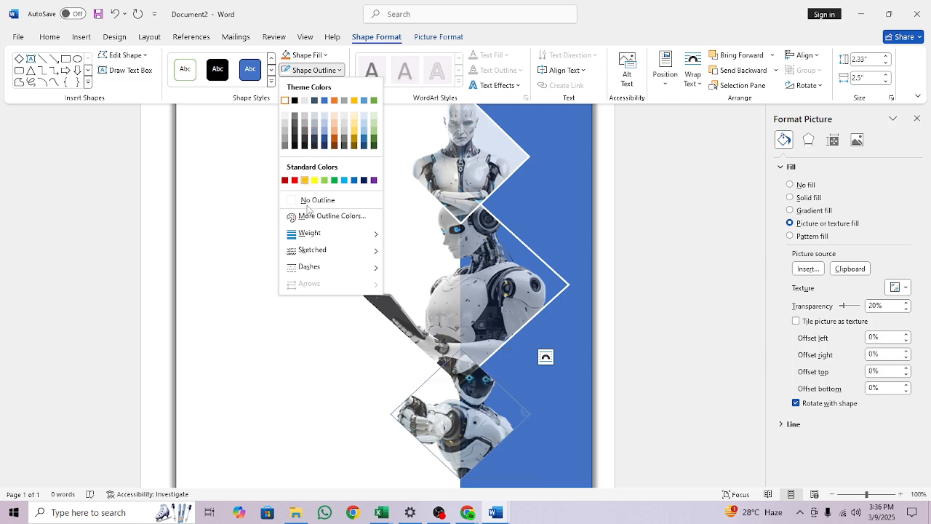
mouse_move(315, 235)
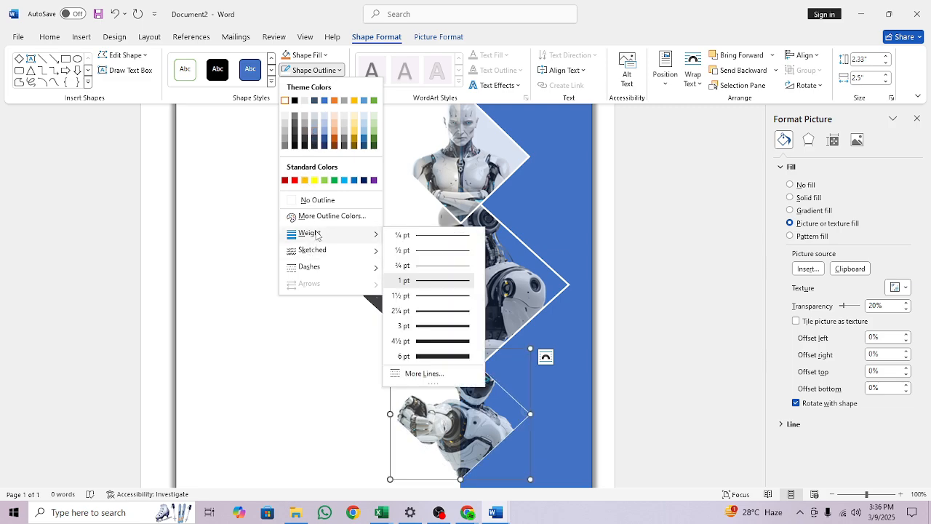
click(427, 311)
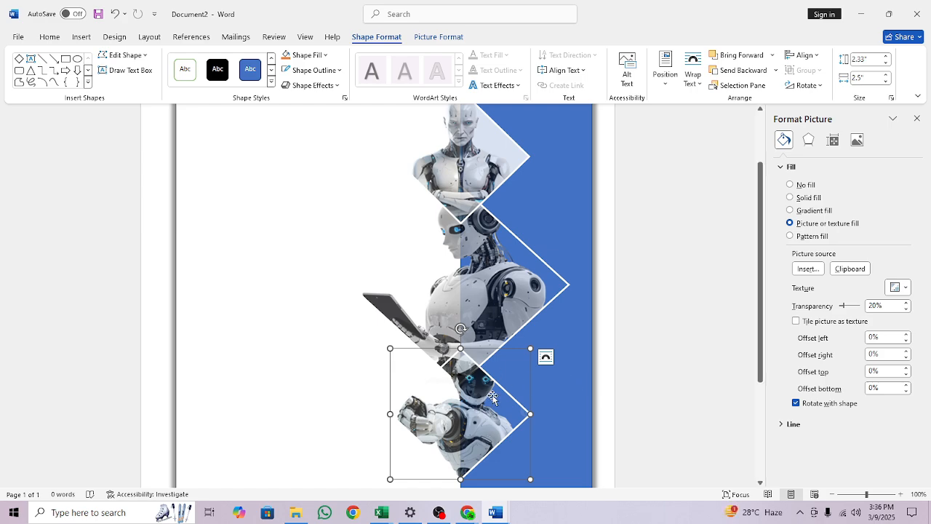
Draw a right triangle about 1.51 by 1.55 inches in the frame's blank white area beside the upper robot pictures.
scroll(485, 365, up, 3)
click(314, 279)
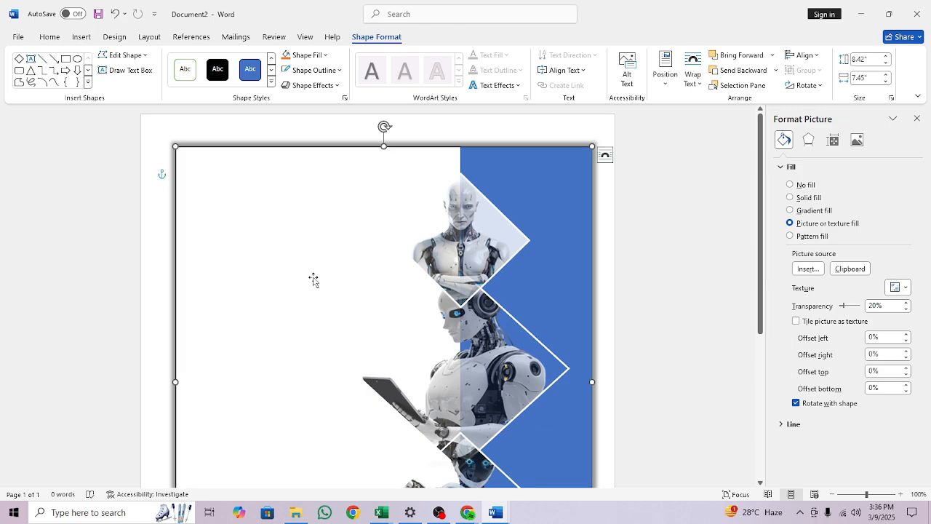
scroll(280, 310, down, 5)
scroll(281, 312, up, 5)
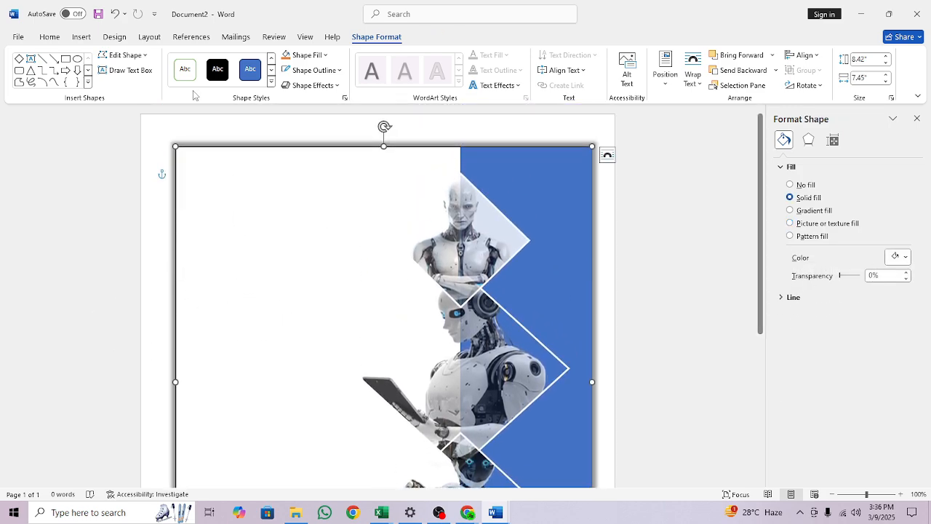
click(81, 37)
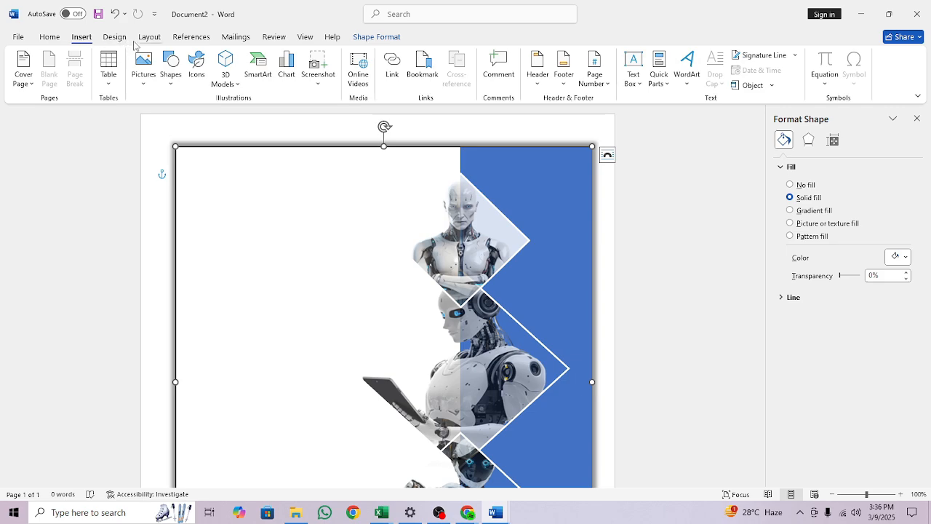
click(172, 79)
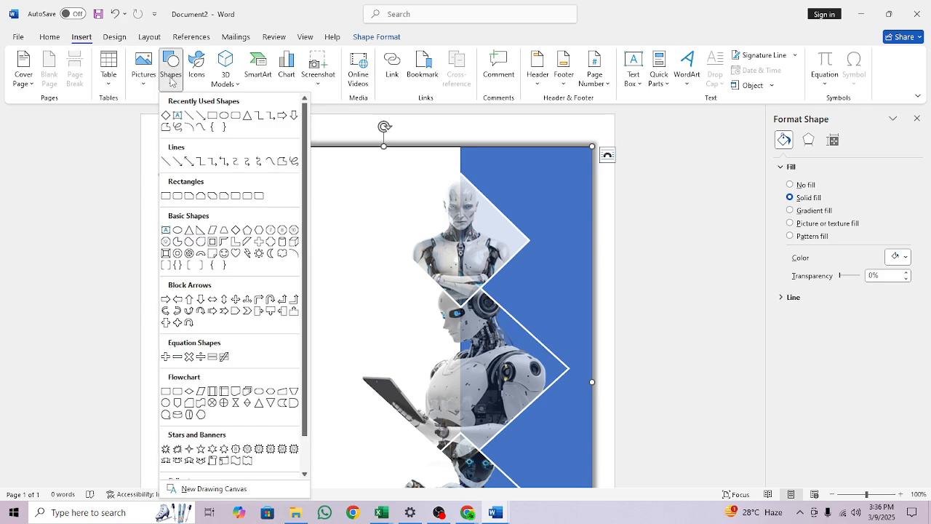
click(201, 231)
drag(213, 255, 299, 340)
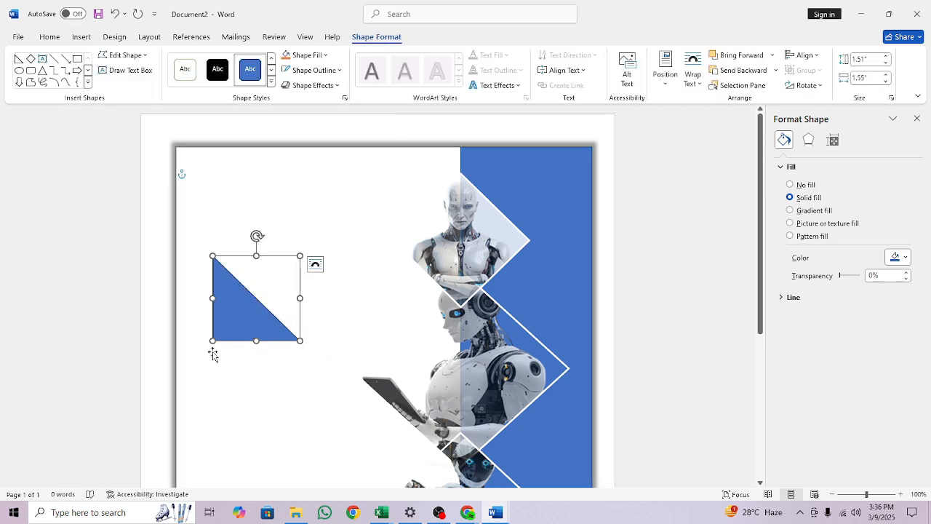
Enlarge the right triangle to about 2.64 by 2.93 inches and place it rotated, with its longest side along the frame's left edge.
drag(211, 342, 206, 368)
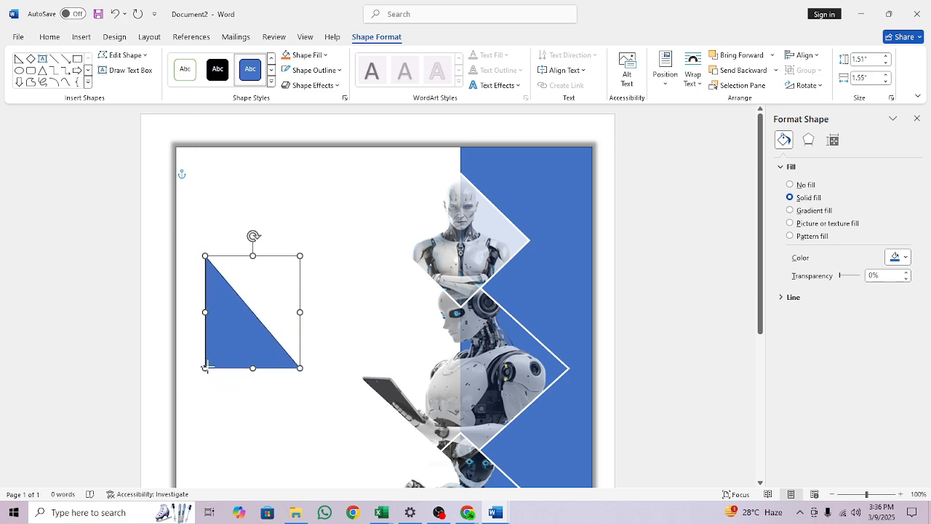
drag(300, 255, 369, 218)
drag(285, 199, 218, 358)
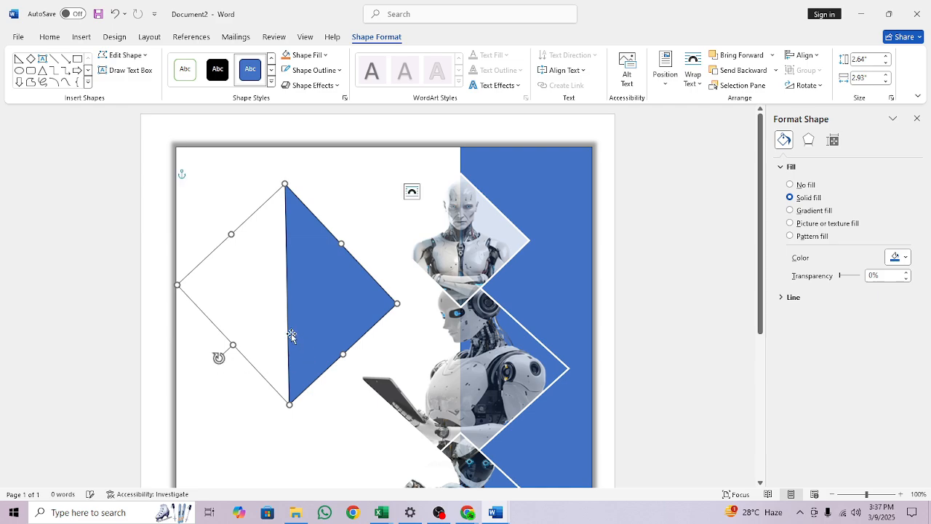
drag(311, 317, 198, 427)
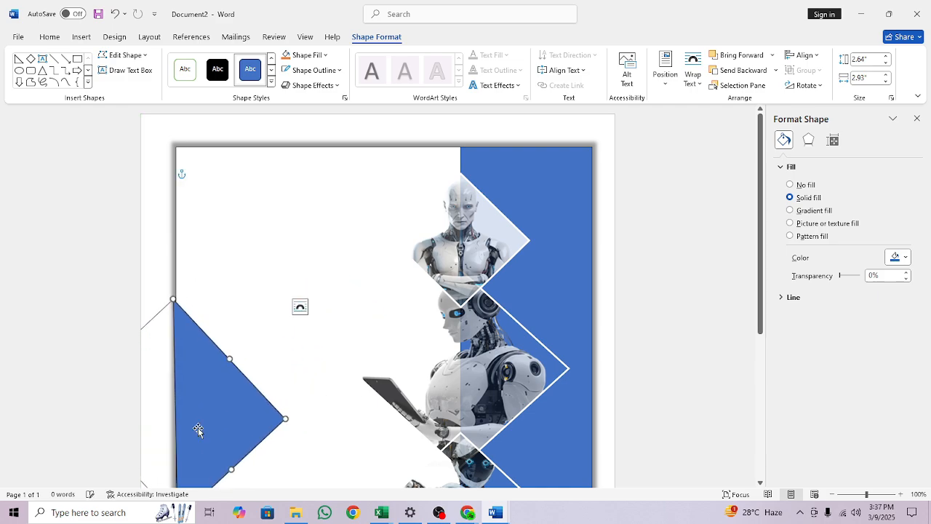
Enlarge the blue triangle to about 2.97 by 3.22 inches and move it up along the frame's left edge.
scroll(204, 429, down, 3)
drag(178, 435, 175, 436)
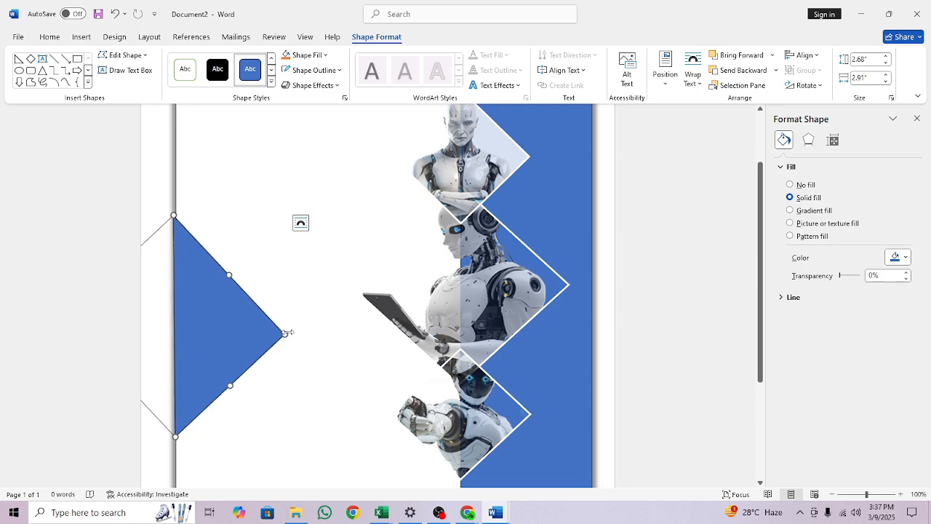
drag(284, 335, 309, 336)
drag(248, 338, 240, 343)
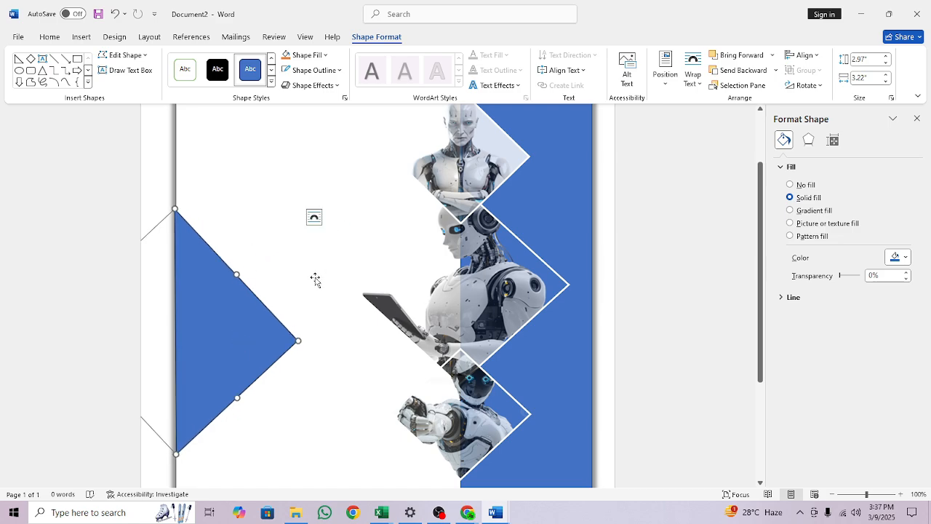
drag(223, 350, 222, 311)
Duplicate the middle diamond with the tablet-holding robot and place the copy between the triangle and the robot pictures.
click(430, 314)
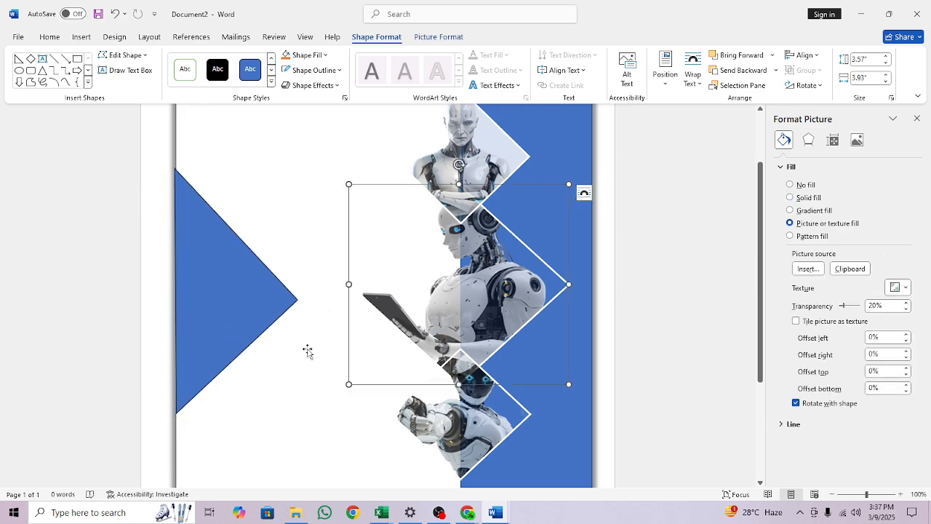
scroll(307, 349, up, 1)
scroll(307, 355, up, 1)
click(441, 244)
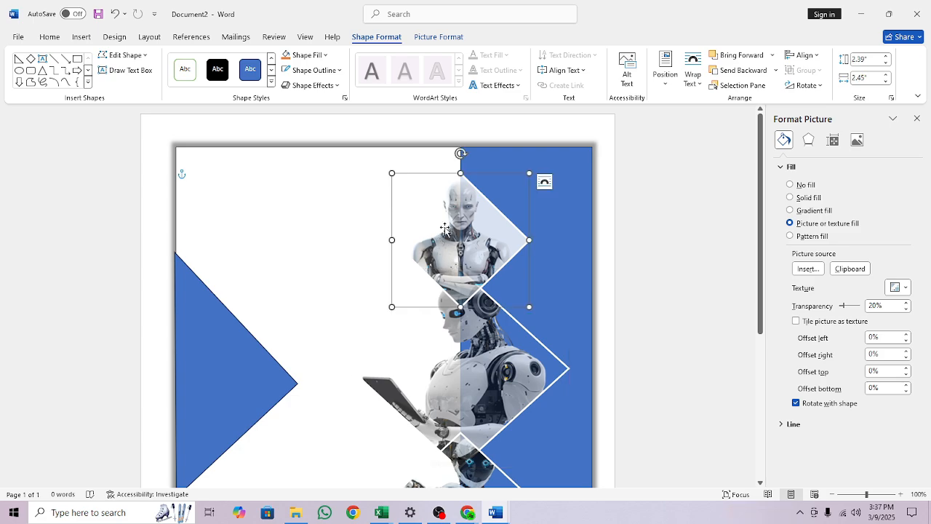
click(413, 399)
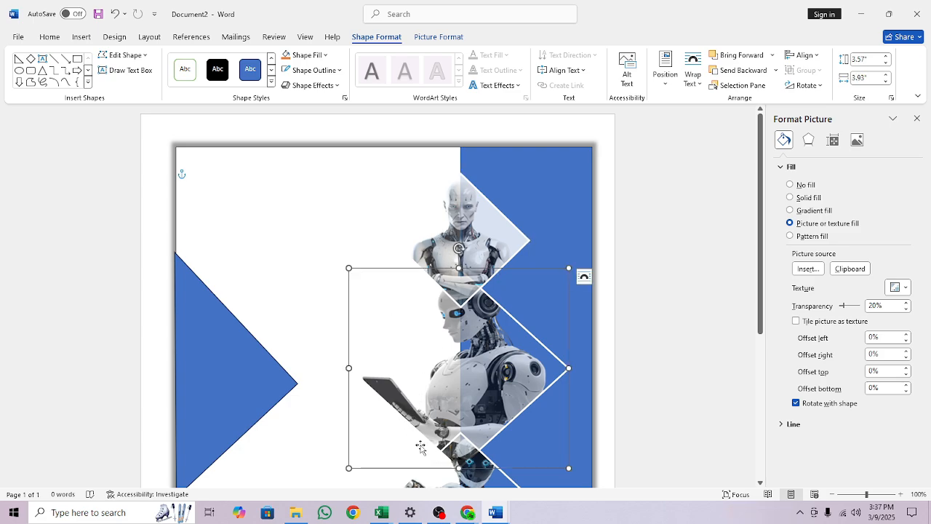
right_click(431, 315)
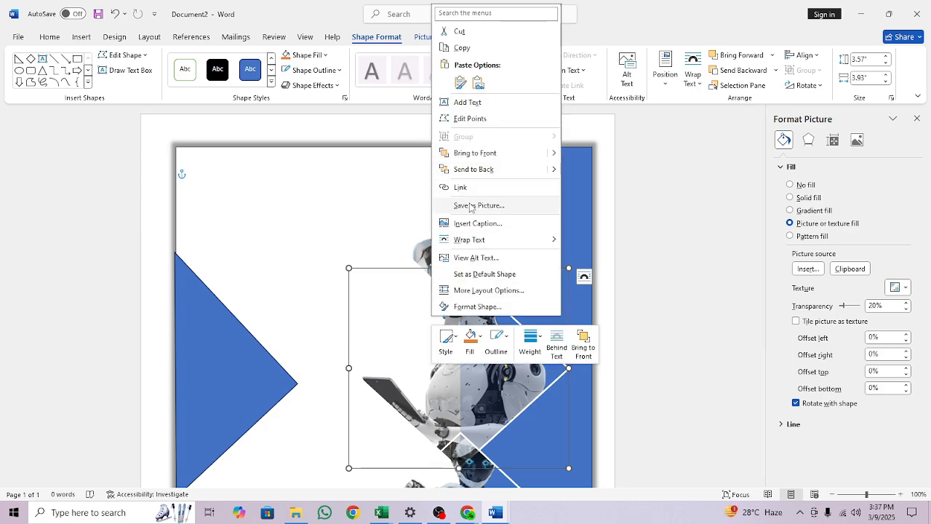
click(468, 53)
right_click(341, 227)
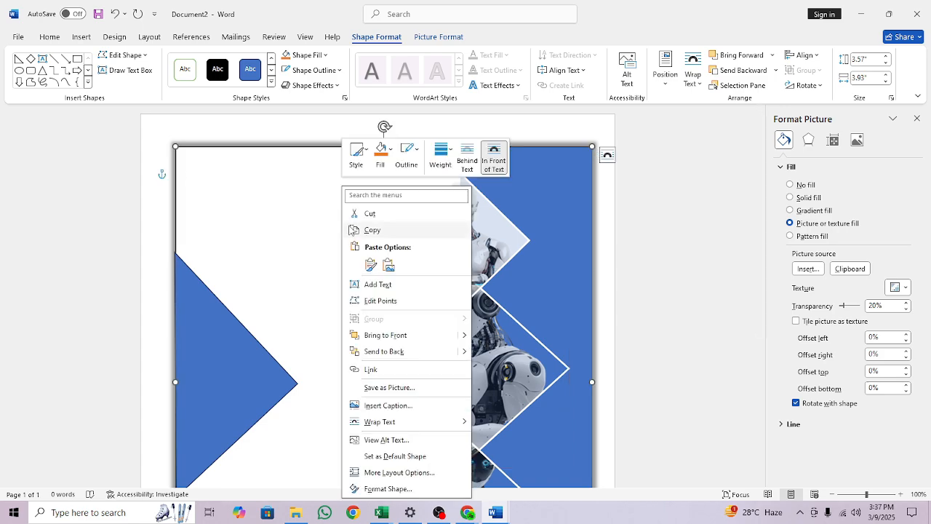
click(371, 265)
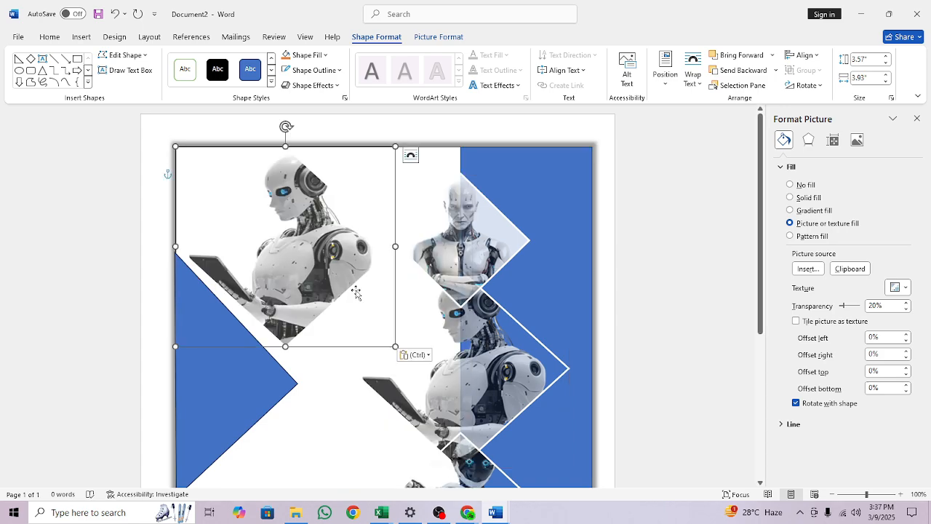
drag(264, 241, 343, 340)
Fill the copied diamond with light gray from the Background 2 shades and remove its outline.
click(304, 55)
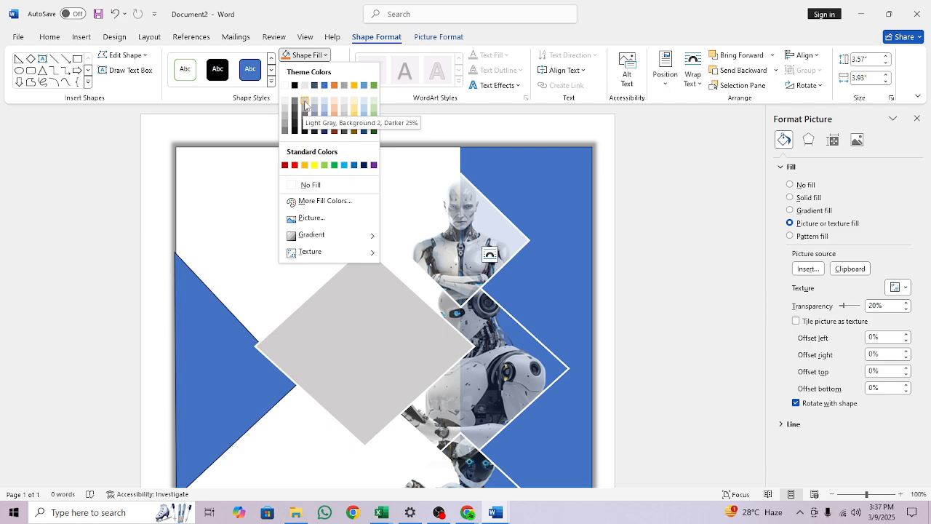
click(305, 106)
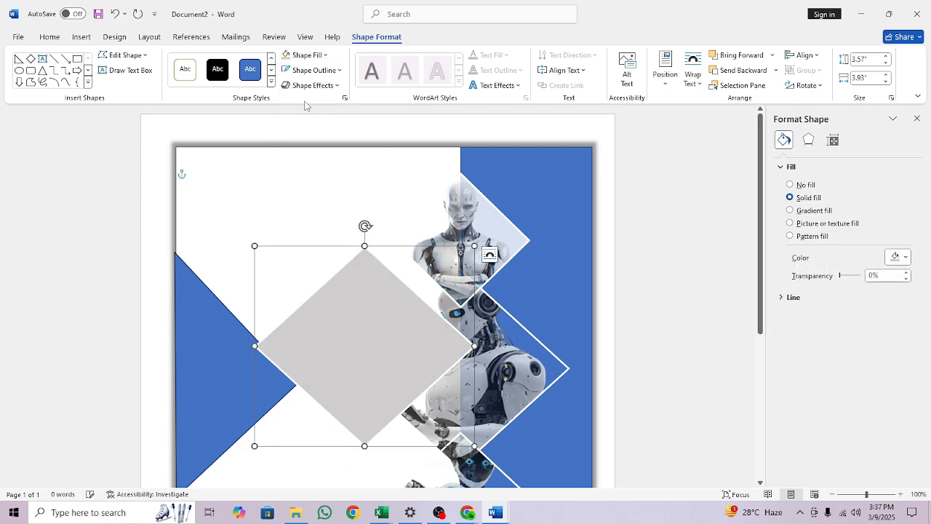
click(331, 71)
click(326, 202)
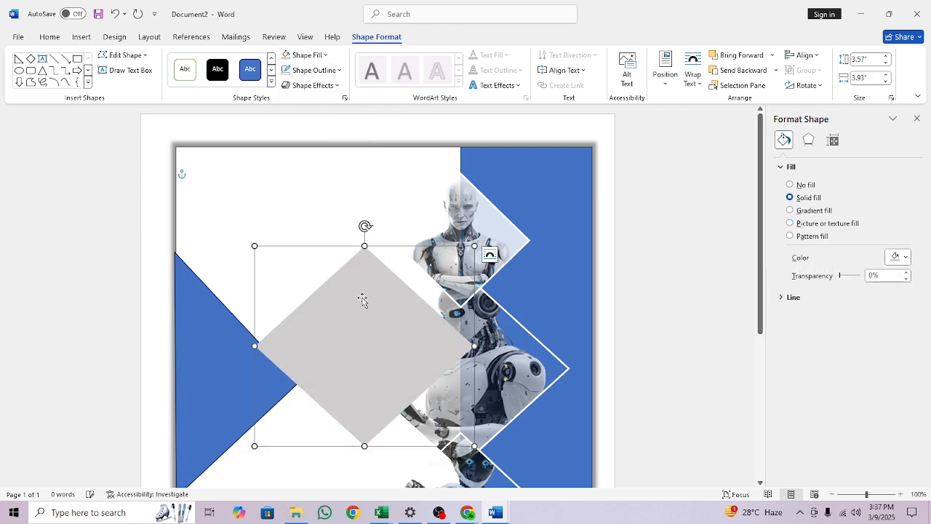
Send the gray diamond backward one level and move it right over the middle robot picture.
drag(384, 328, 388, 326)
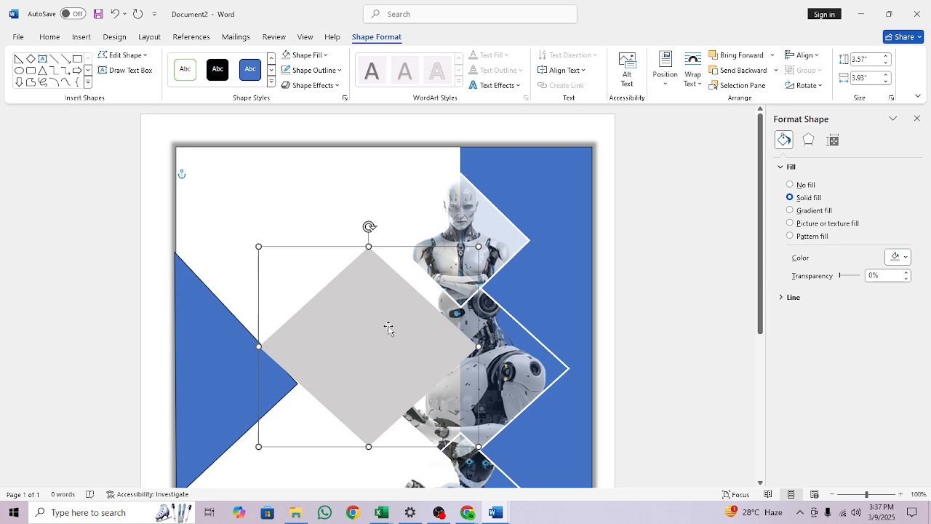
click(726, 71)
click(500, 344)
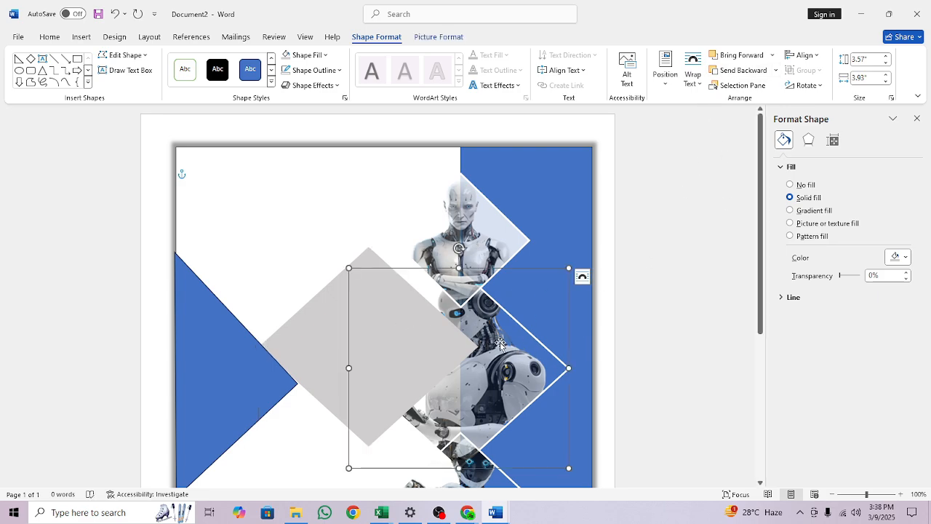
click(380, 343)
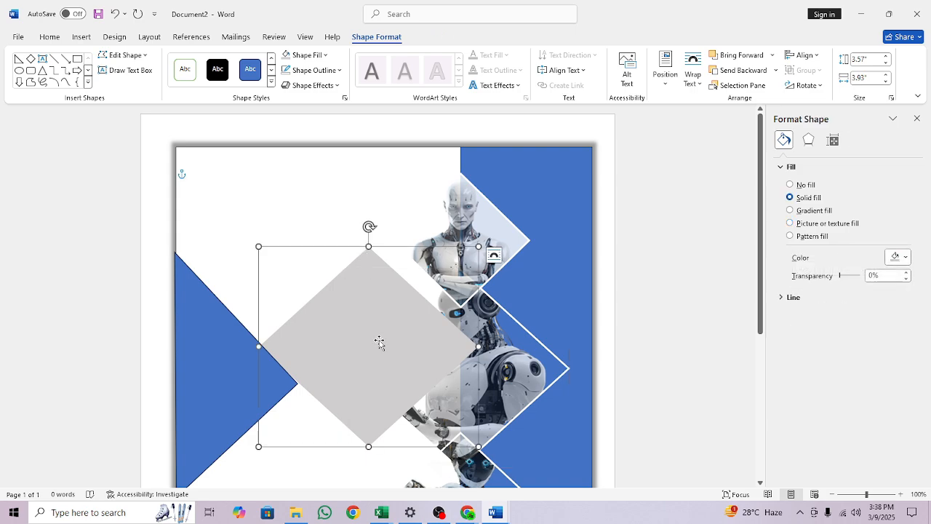
drag(381, 342, 412, 342)
click(501, 317)
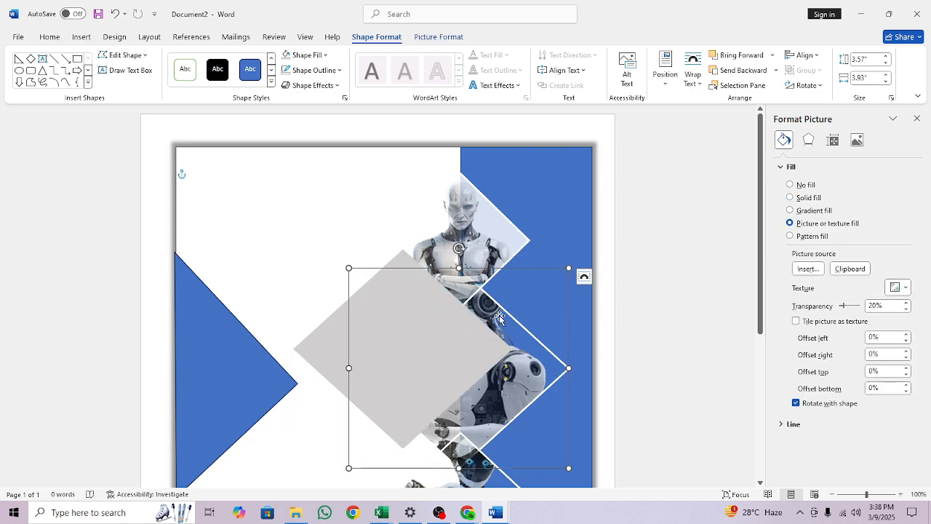
click(725, 73)
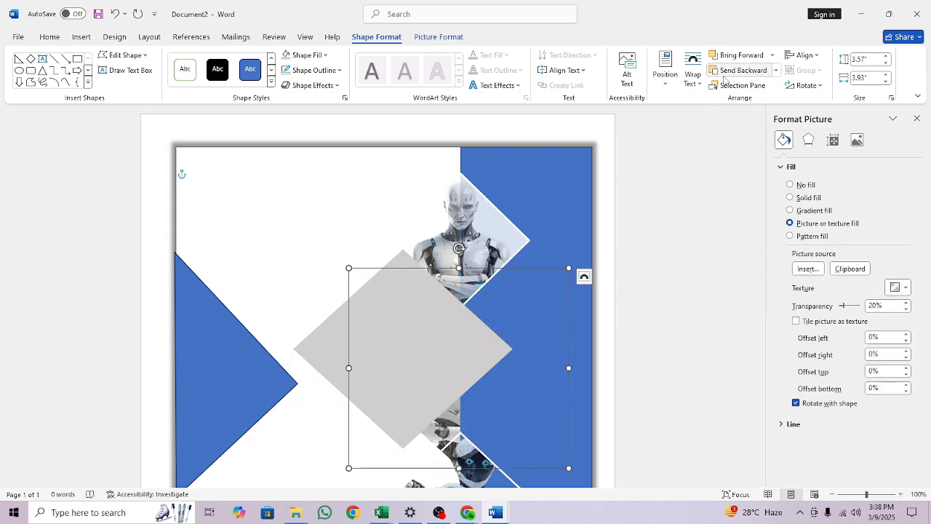
key(ctrl+z)
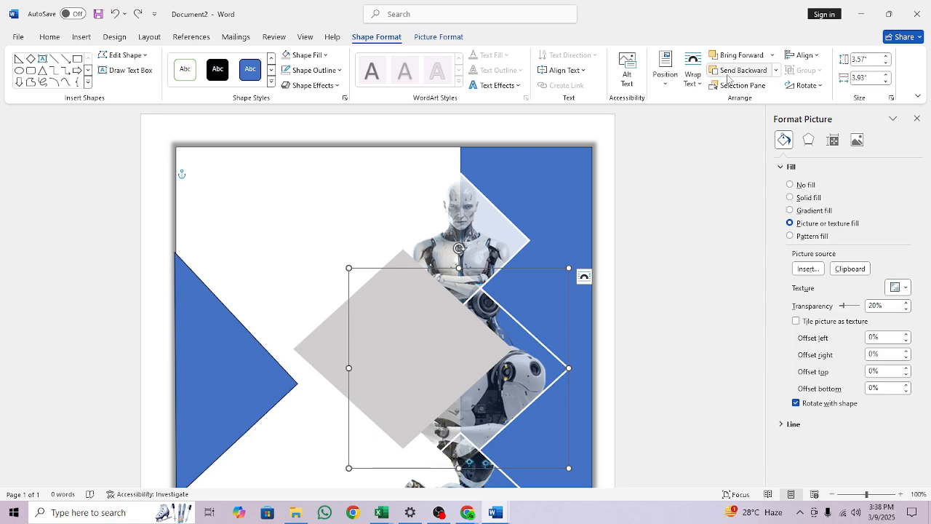
Send the gray diamond behind the upper and middle robot diamonds and place it offset to the left of the middle one.
drag(410, 328, 434, 334)
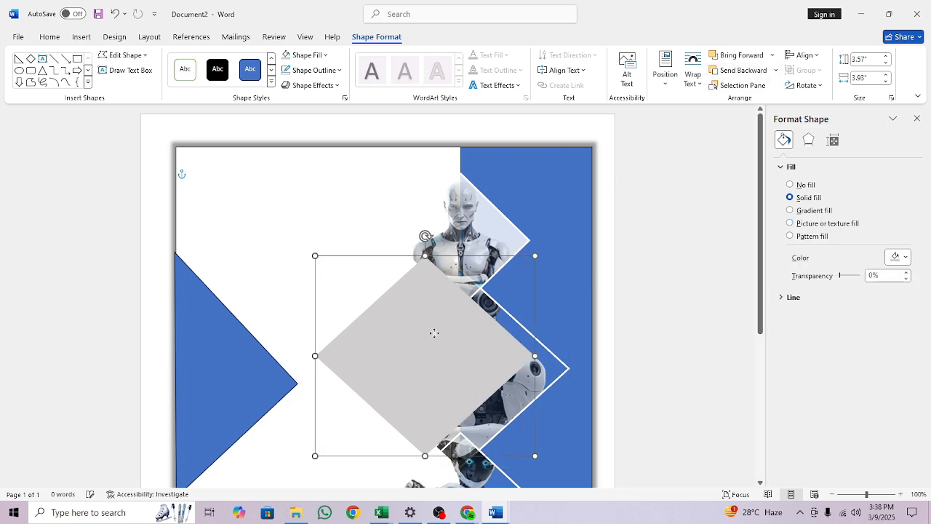
click(716, 73)
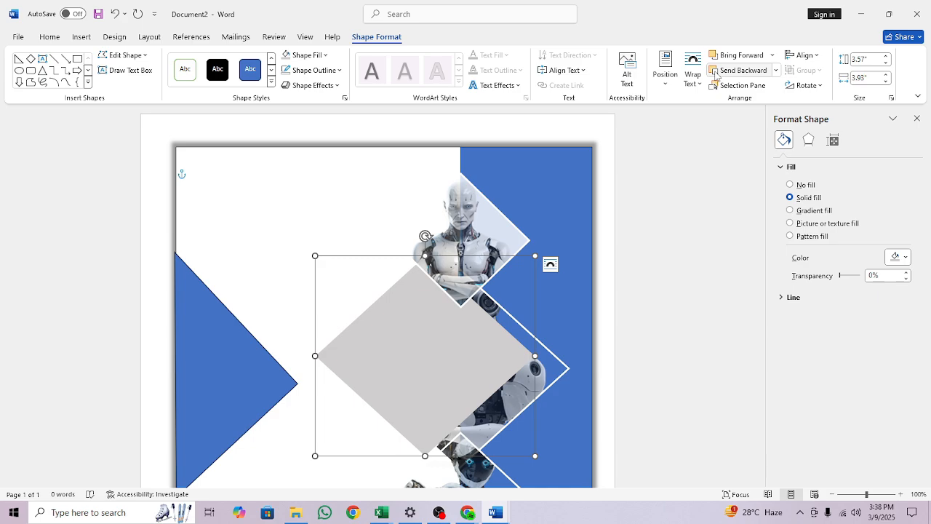
drag(395, 350, 382, 285)
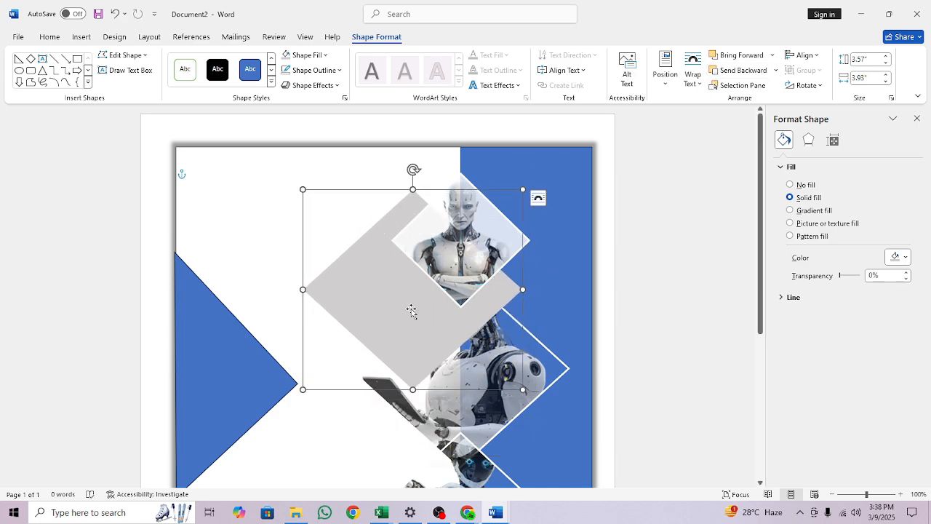
click(444, 411)
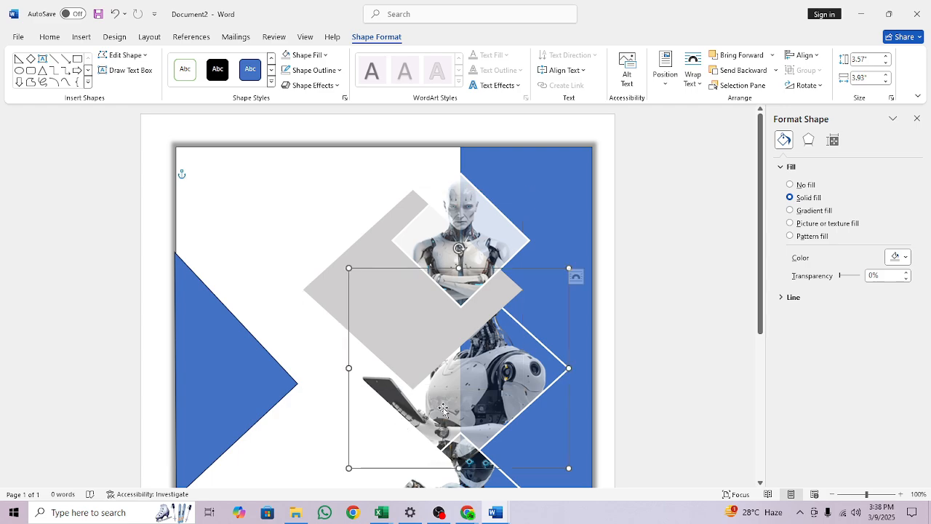
click(384, 243)
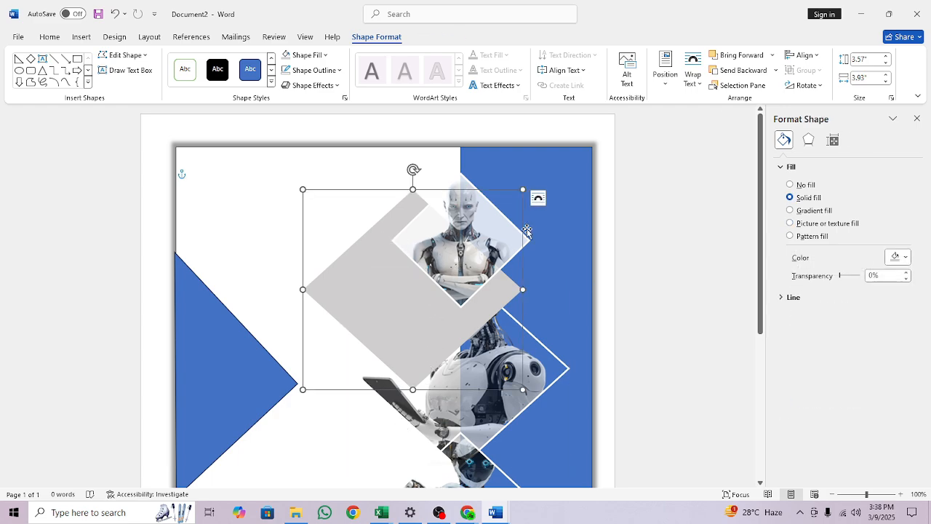
click(738, 70)
drag(386, 289, 381, 344)
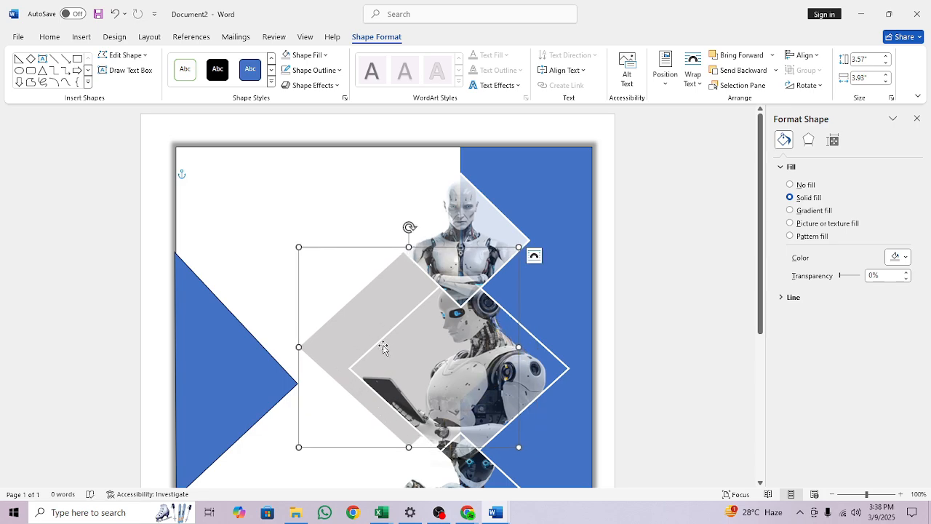
Give the gray diamond a linear gradient fill at 180° and nudge the shape slightly down.
click(791, 212)
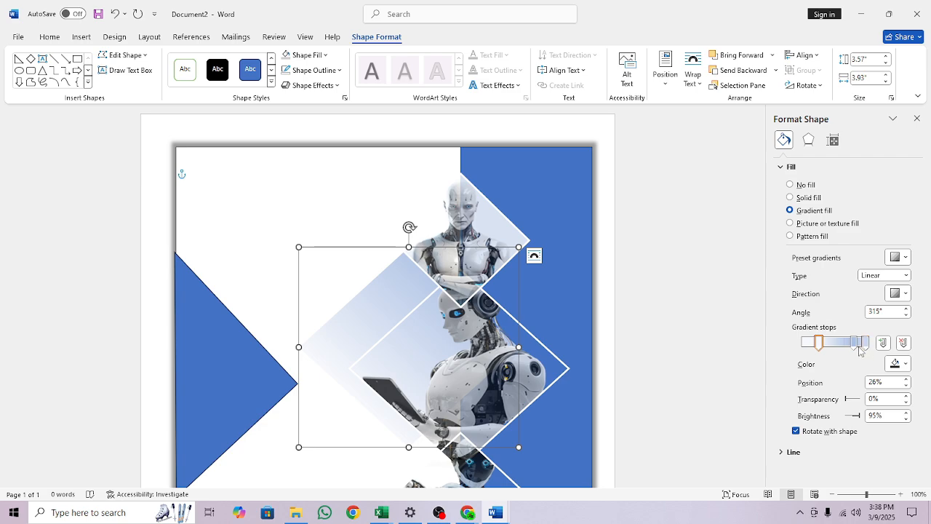
click(856, 343)
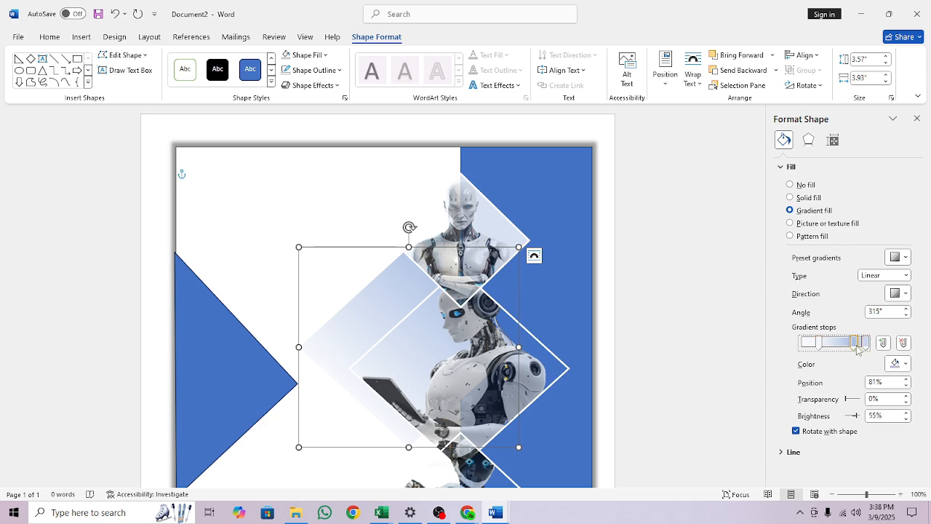
click(895, 292)
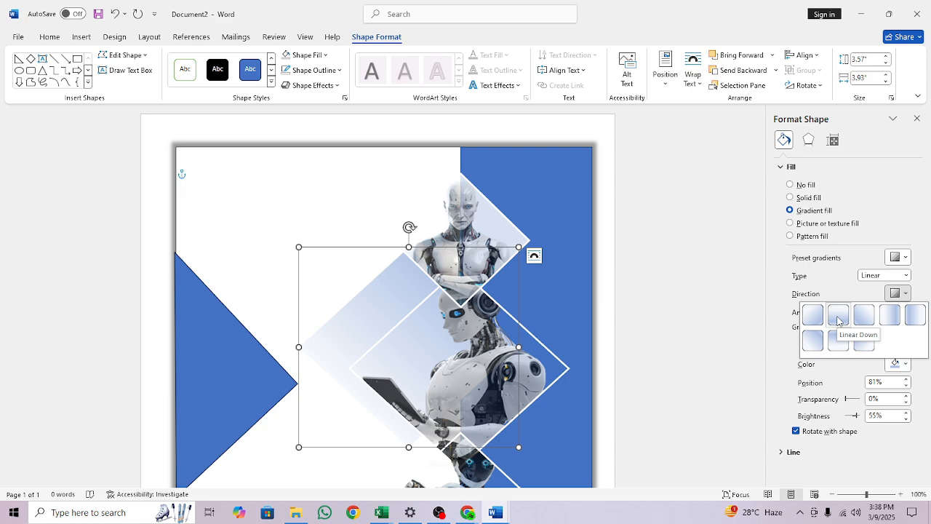
click(912, 316)
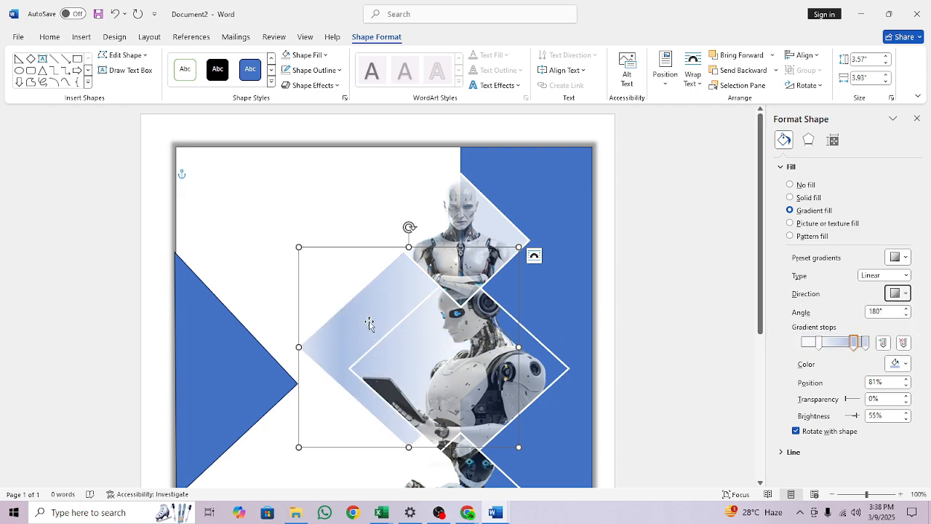
drag(370, 324, 370, 326)
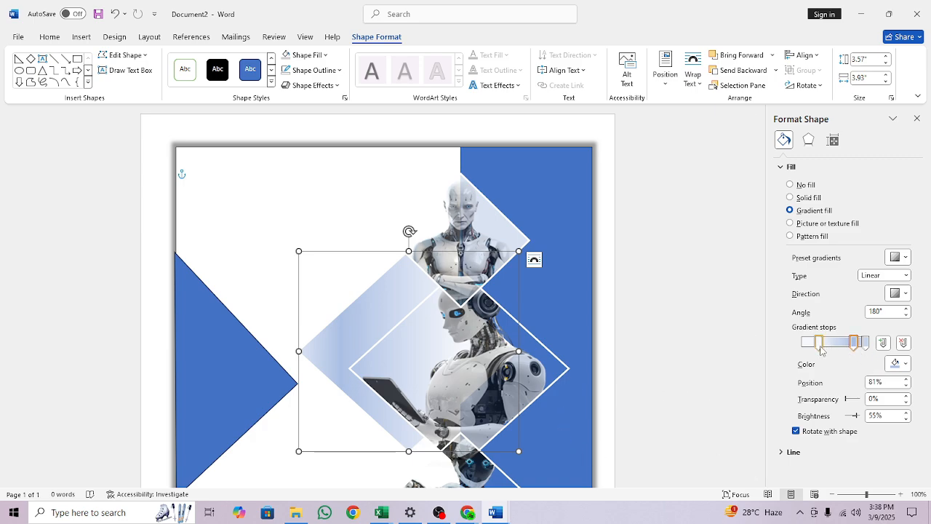
Move the near-white gradient stop to 42% and recolor the stops at 81% and 100% to a 10% darker light gray.
mouse_move(821, 350)
mouse_down()
mouse_move(802, 350)
mouse_move(832, 345)
mouse_up()
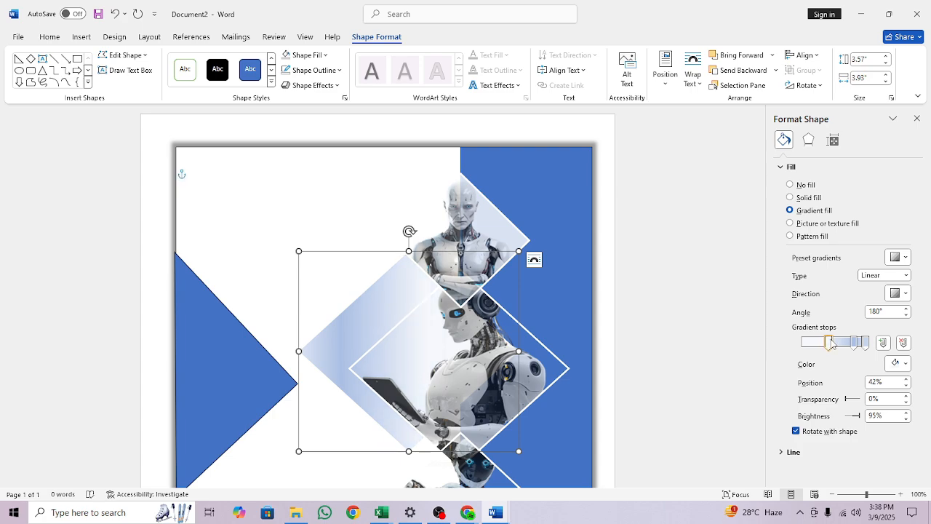
click(903, 366)
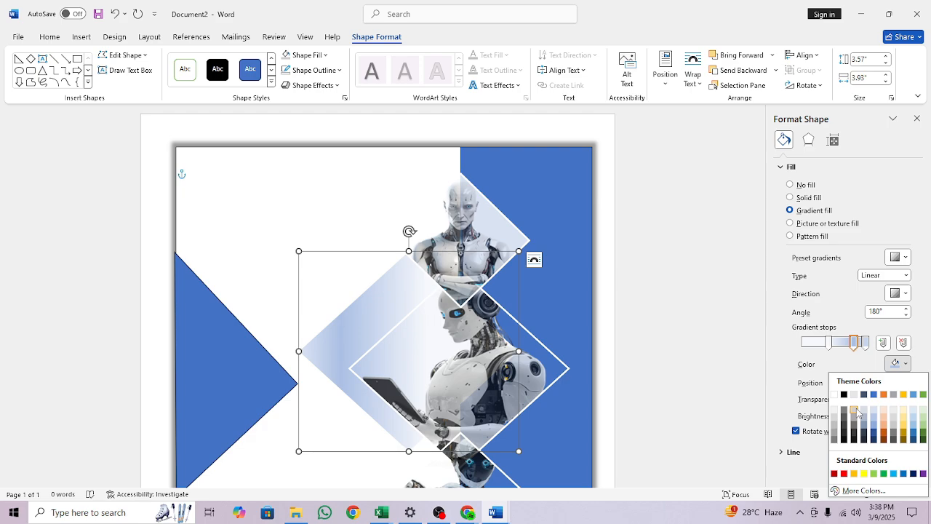
click(856, 411)
click(866, 343)
click(894, 364)
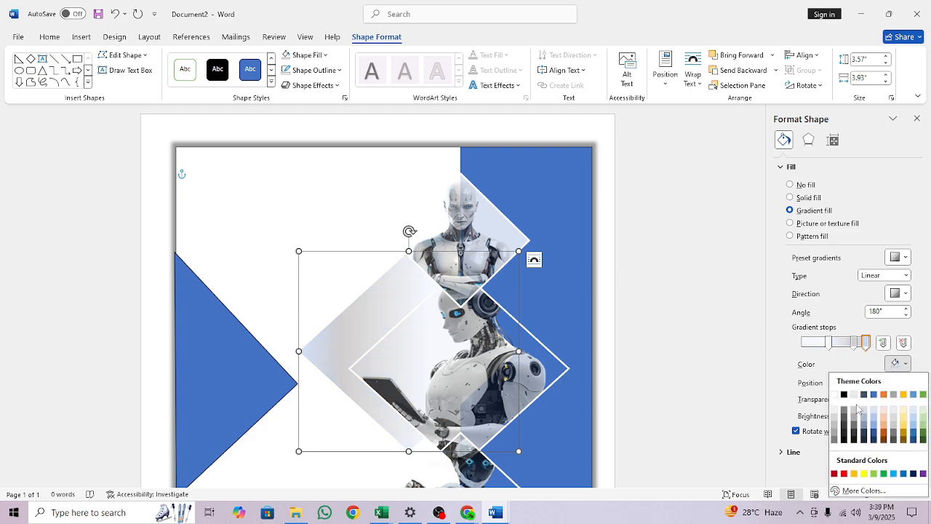
click(856, 413)
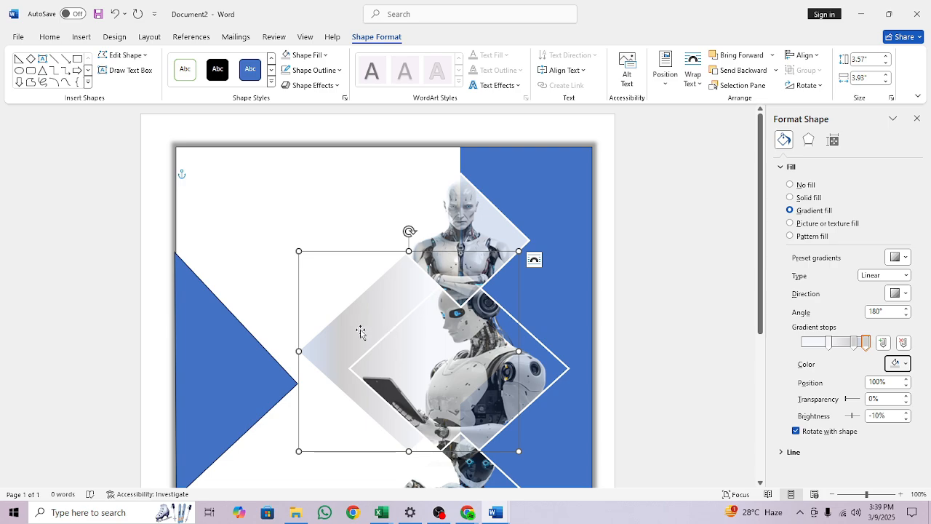
Move the gradient diamond closer behind the middle robot diamond and shift its near-white gradient stop to 67%.
drag(363, 332, 387, 346)
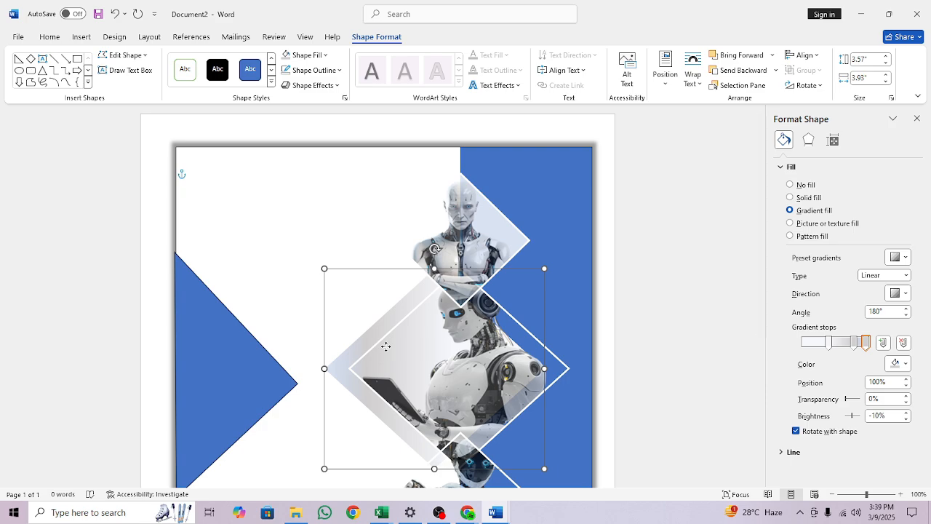
click(827, 342)
drag(827, 346, 844, 347)
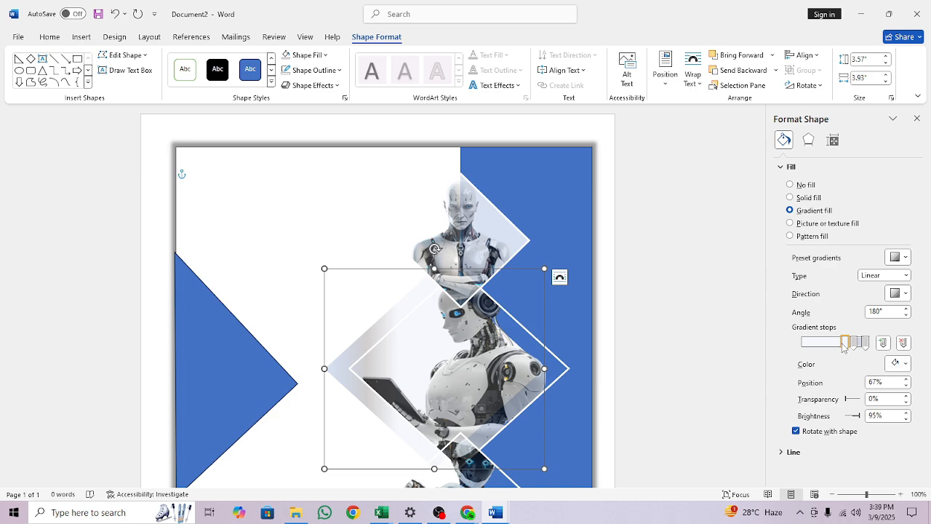
click(673, 372)
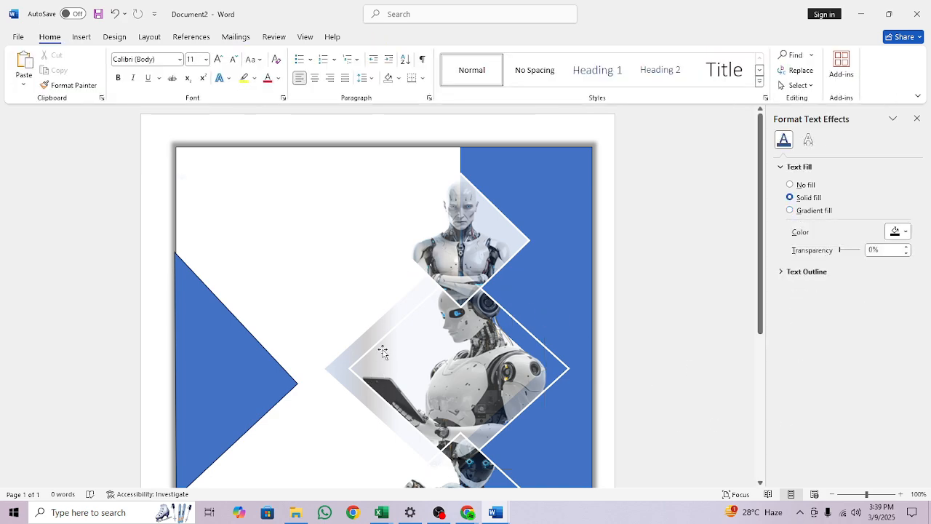
Draw a rectangle about 2.82" by 1.4" and rotate it counterclockwise so it lies along the middle robot diamond's lower-left edge.
scroll(383, 352, down, 3)
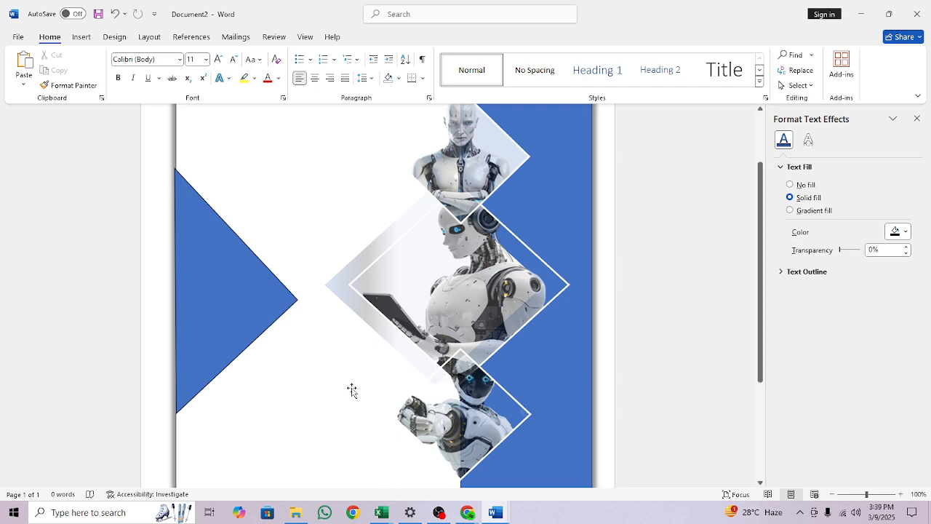
click(82, 36)
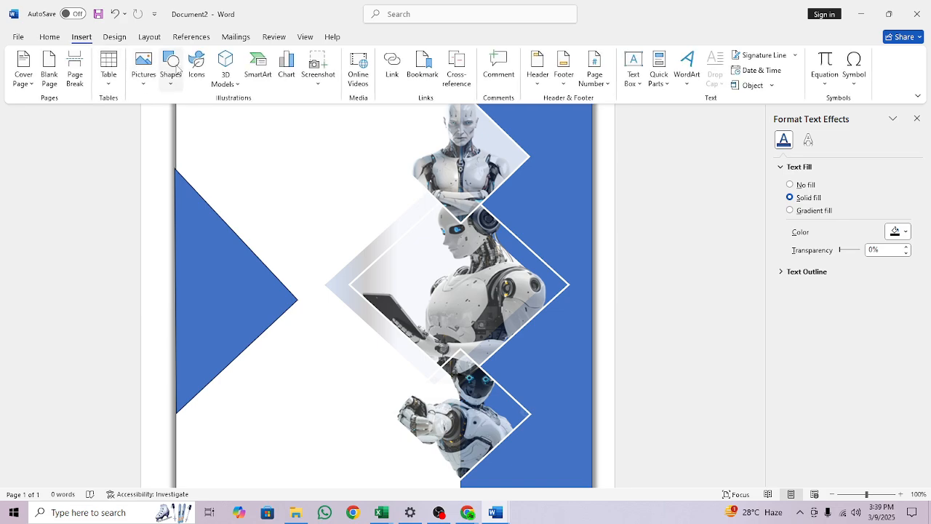
click(167, 69)
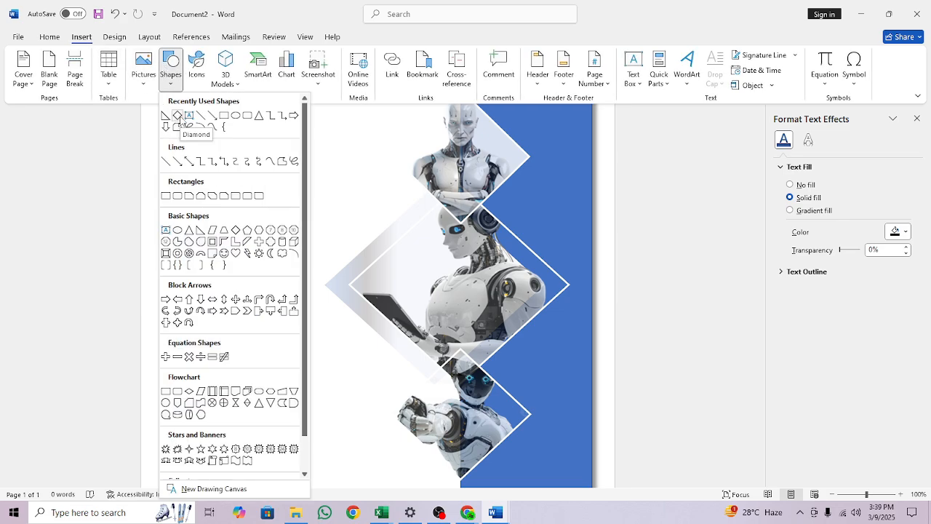
click(230, 115)
drag(266, 187, 344, 345)
drag(307, 166, 254, 209)
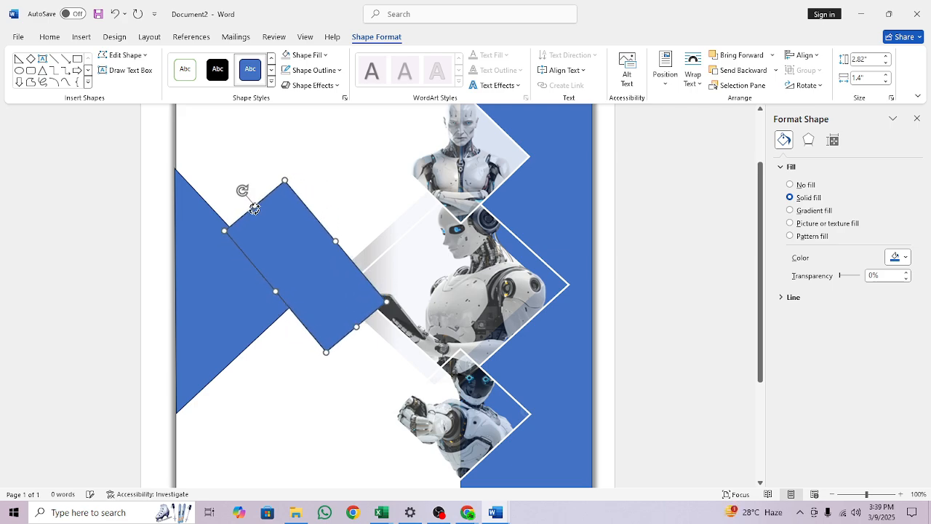
drag(298, 260, 337, 349)
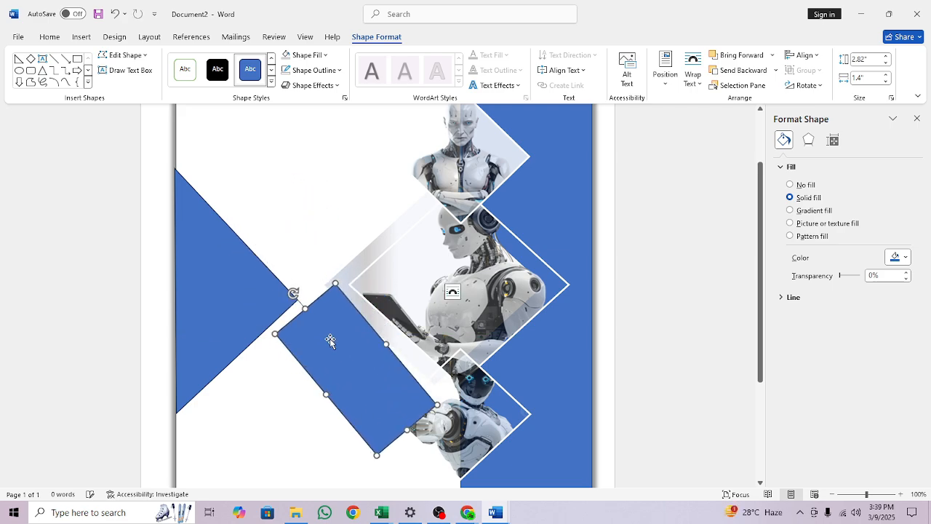
drag(293, 294, 284, 305)
drag(376, 356, 407, 370)
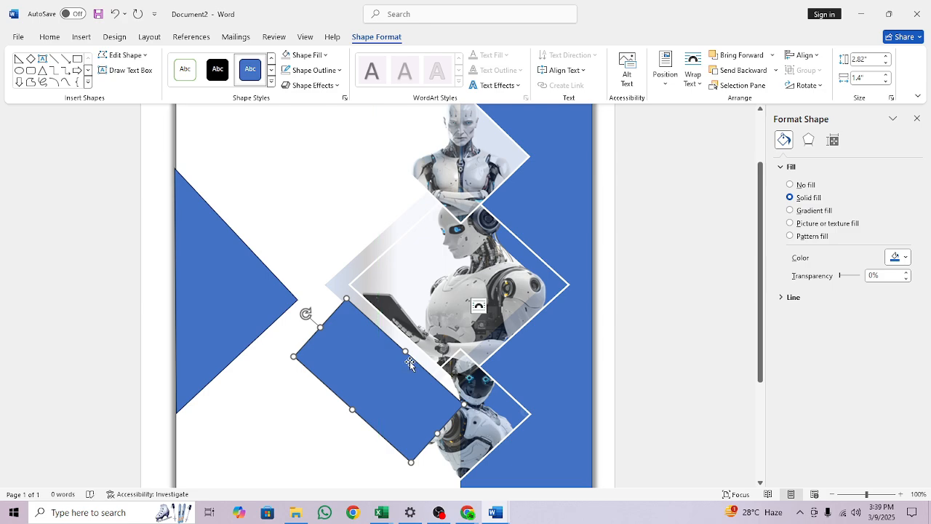
Send the tilted rectangle behind the lower robot diamond, fill it with light gray and fine-tune its rotation.
click(724, 75)
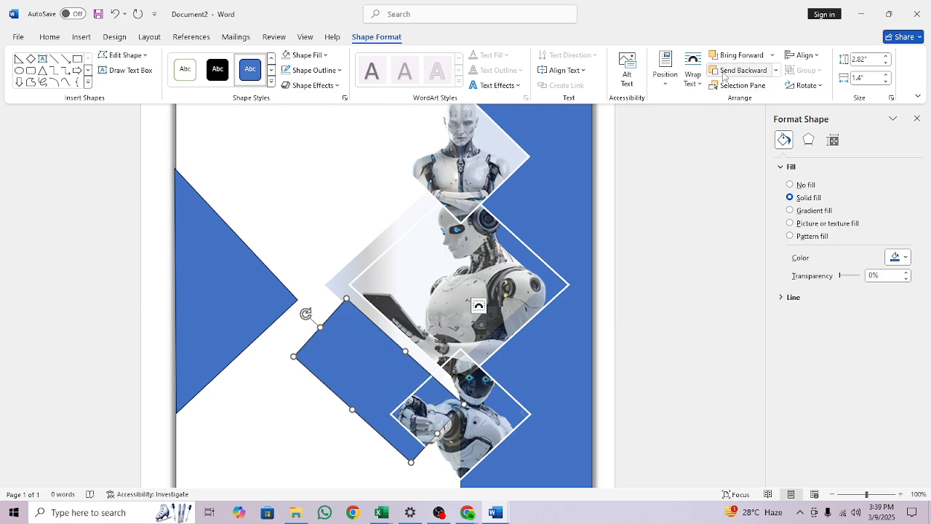
click(724, 77)
click(724, 76)
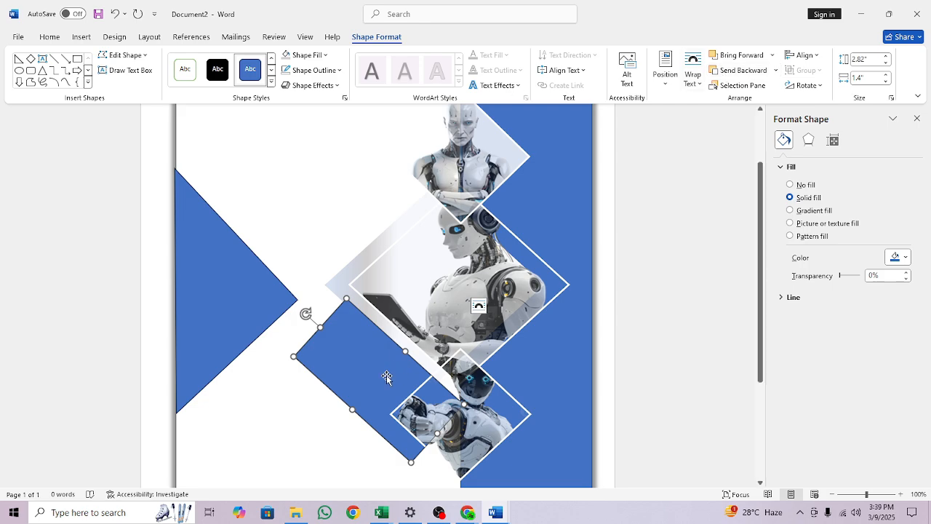
click(287, 56)
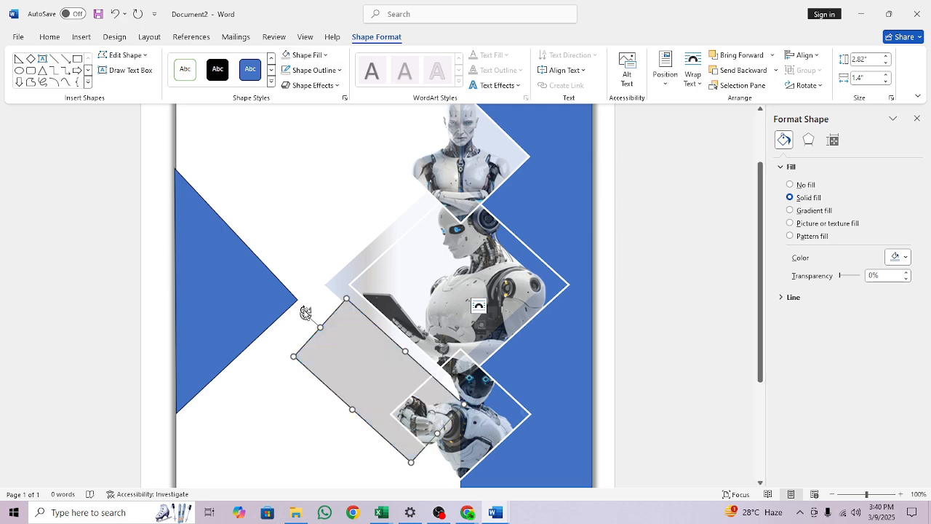
drag(306, 311, 307, 311)
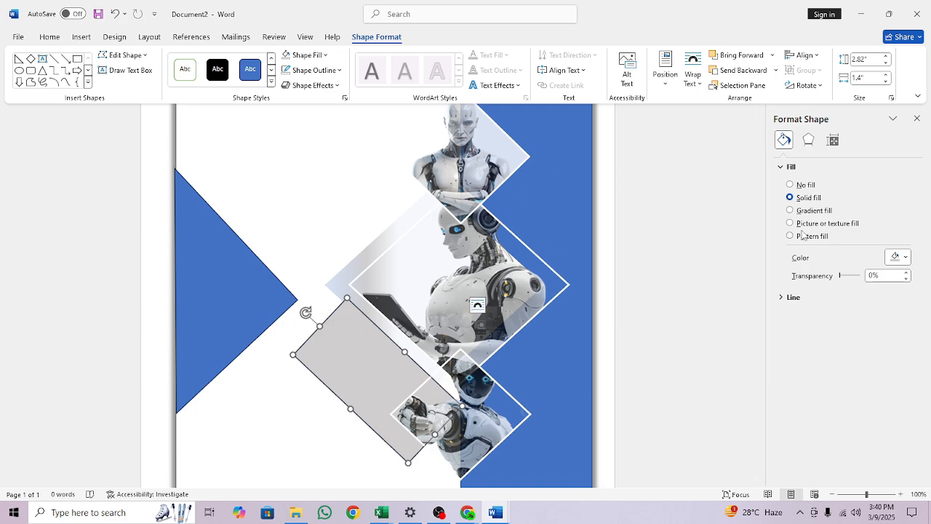
Give the tilted rectangle a linear gradient fill at 225°, with the near-white stop at 25% and a light gray stop at 87%.
click(795, 212)
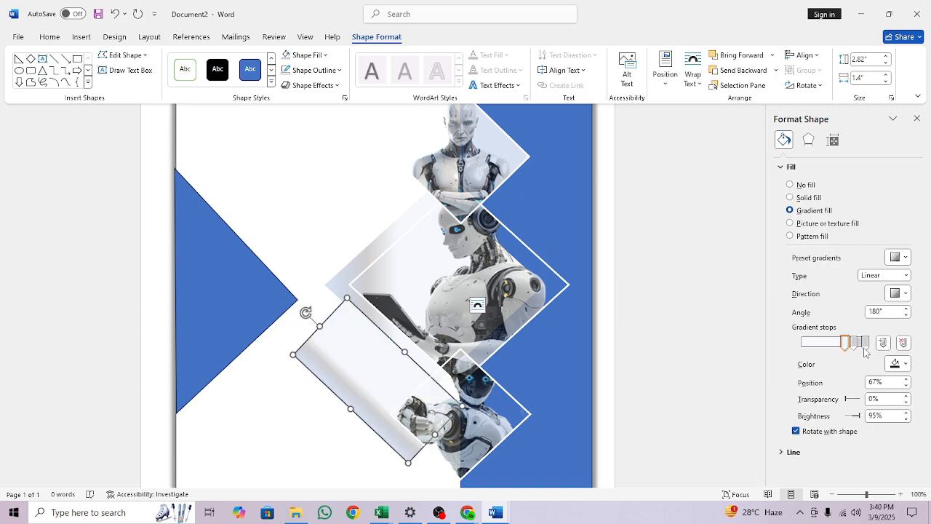
click(905, 293)
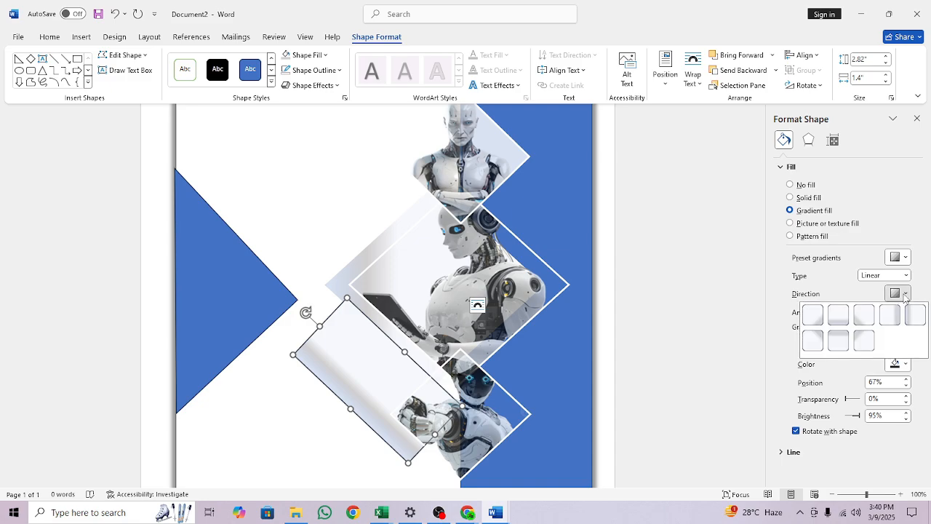
click(856, 348)
drag(846, 343, 818, 349)
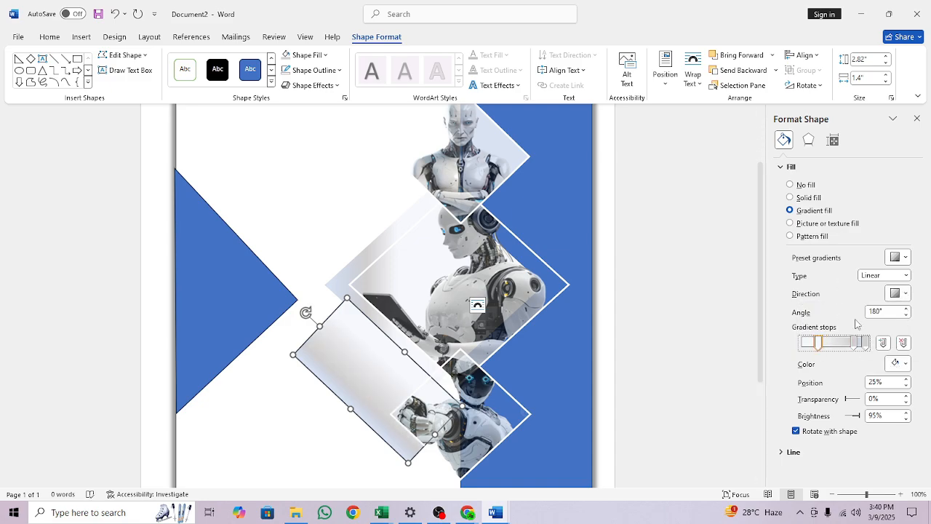
click(902, 294)
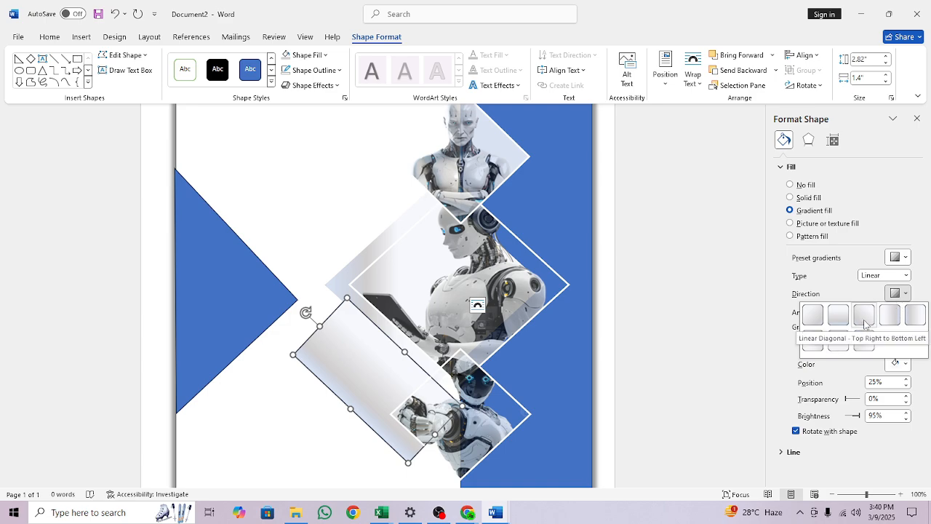
click(916, 315)
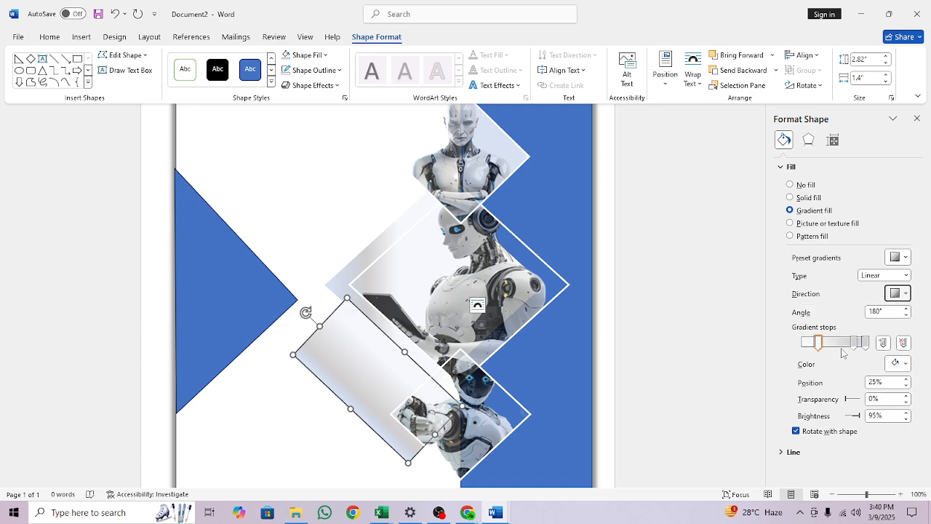
mouse_move(853, 348)
mouse_down()
mouse_move(841, 346)
mouse_move(858, 343)
mouse_up()
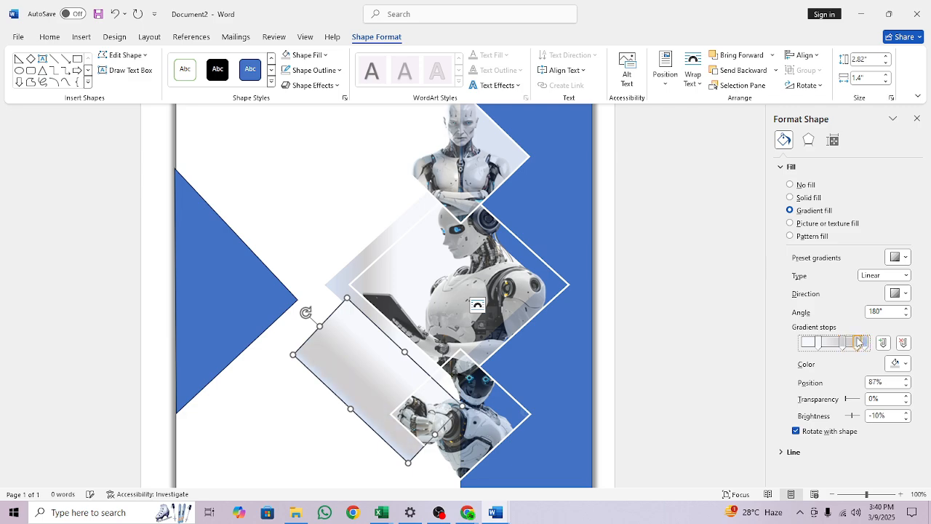
click(902, 294)
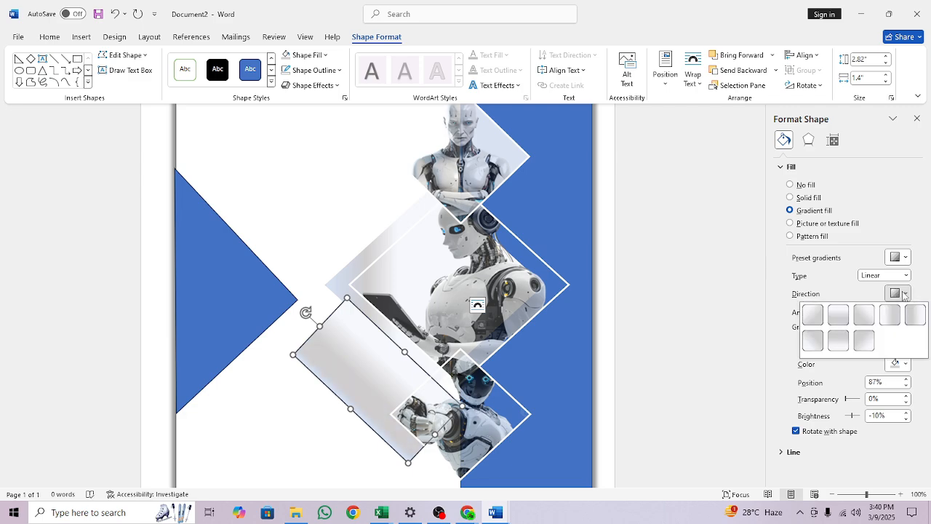
click(865, 345)
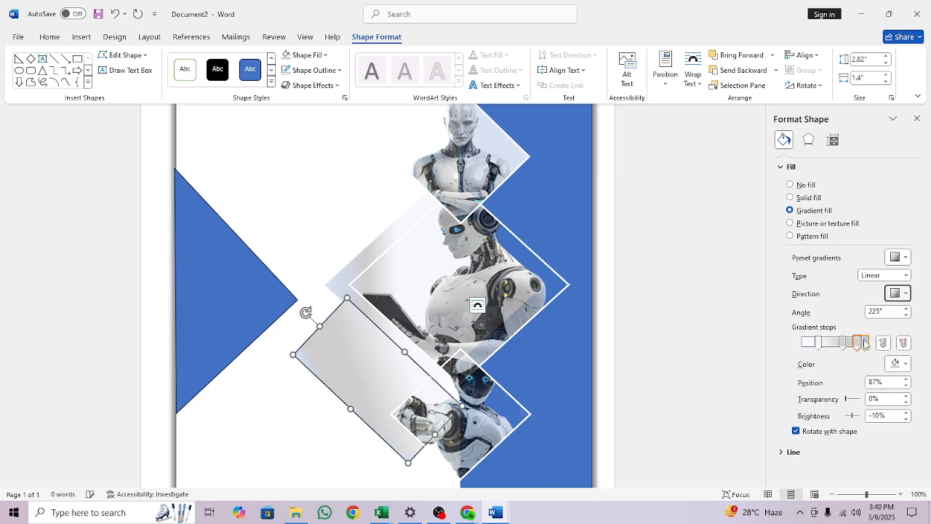
Recolor the rectangle's gradient stop at 99% to a 10% darker light gray and move the near-white stop to 45%.
click(865, 342)
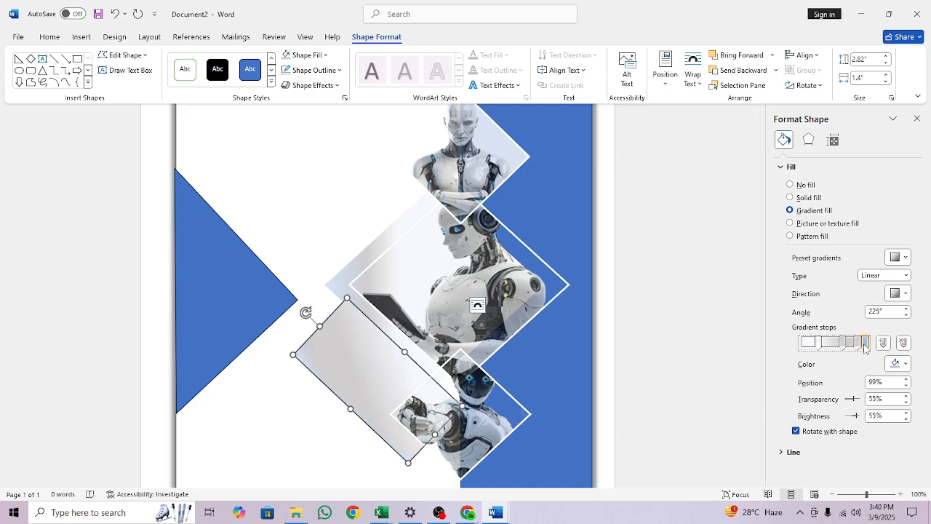
click(903, 365)
click(854, 395)
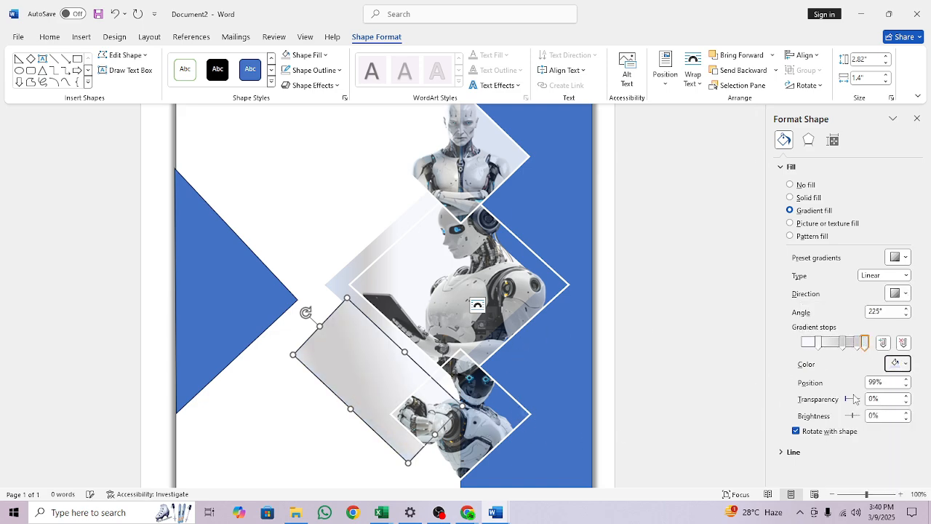
click(902, 365)
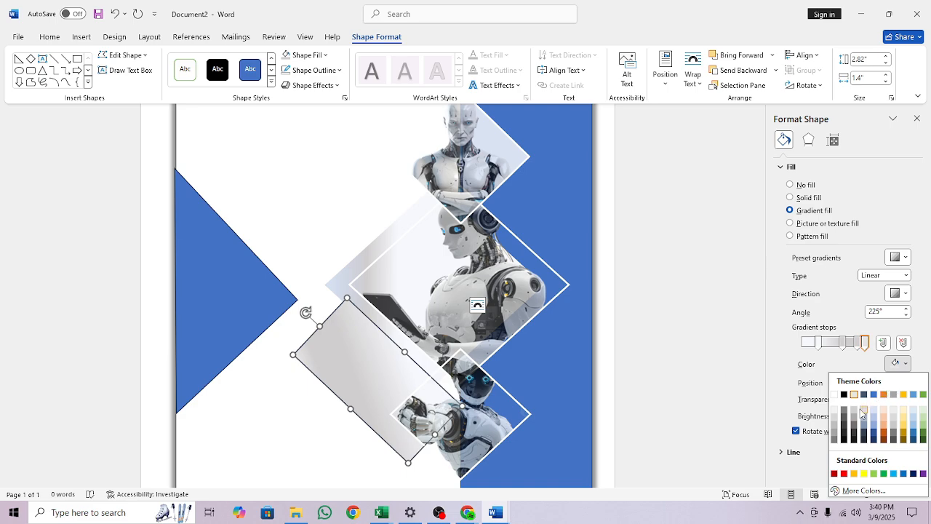
click(861, 413)
click(844, 344)
drag(844, 345, 867, 345)
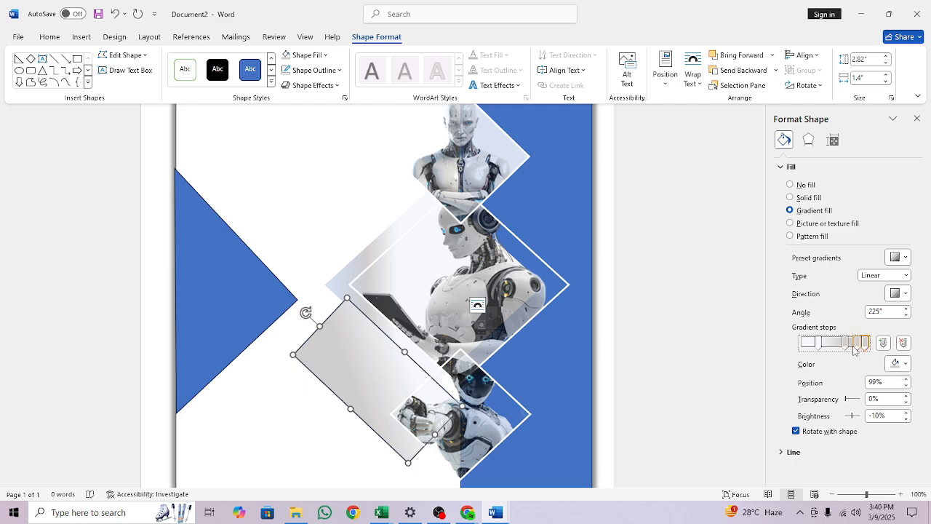
drag(817, 344, 830, 345)
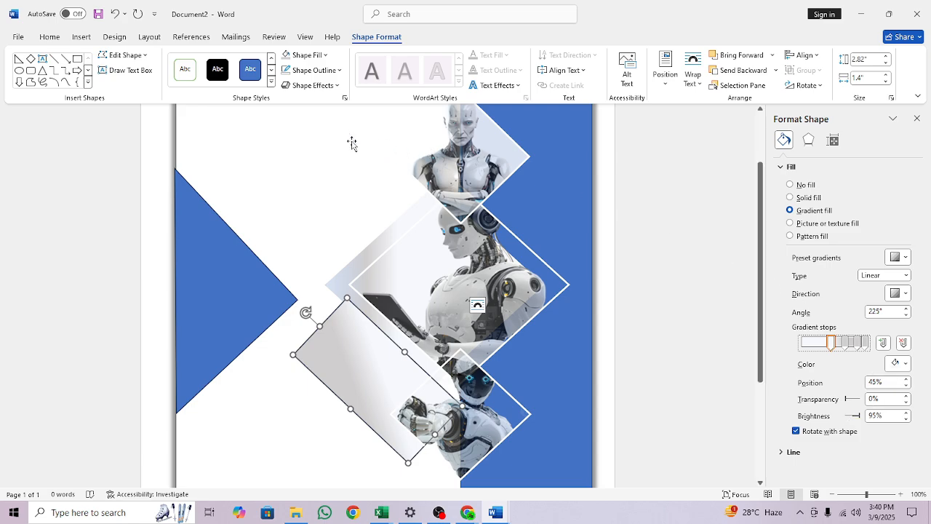
Remove the tilted rectangle's outline and send it one level back, behind the gradient diamond.
click(299, 70)
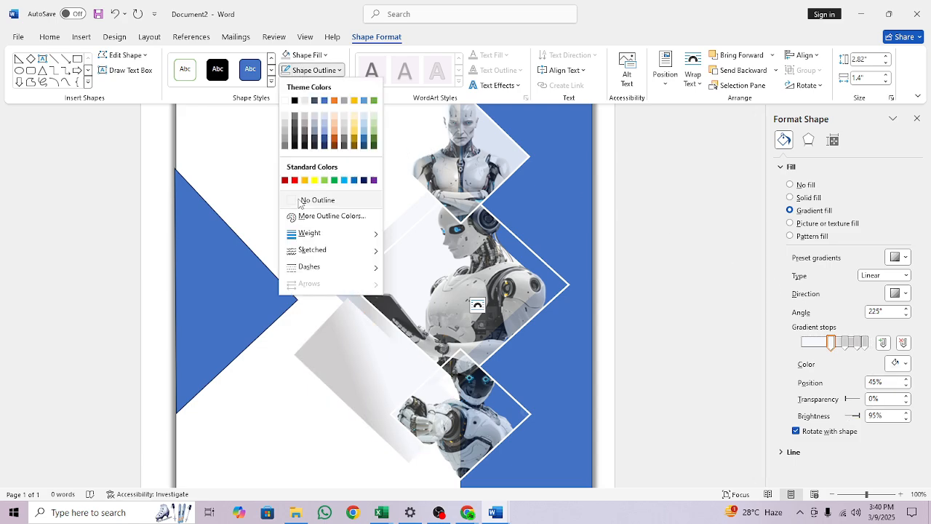
click(300, 201)
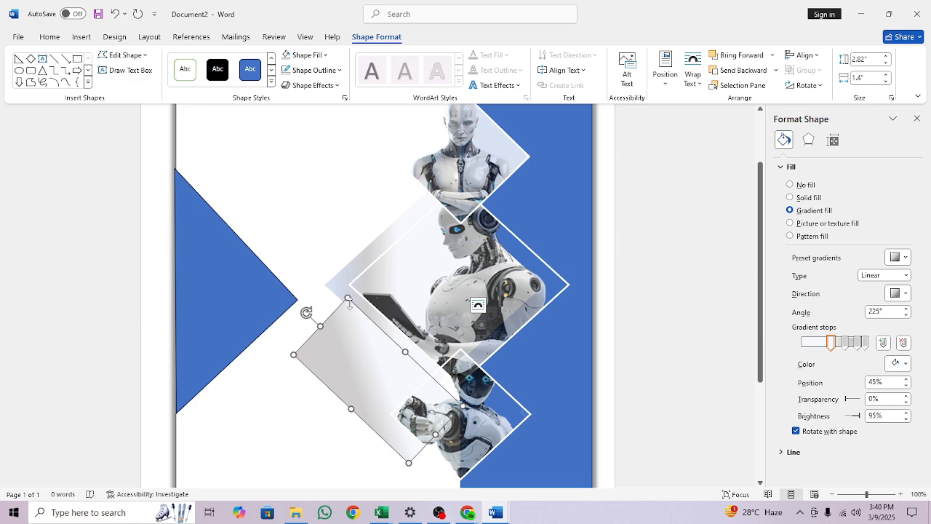
click(730, 77)
click(360, 339)
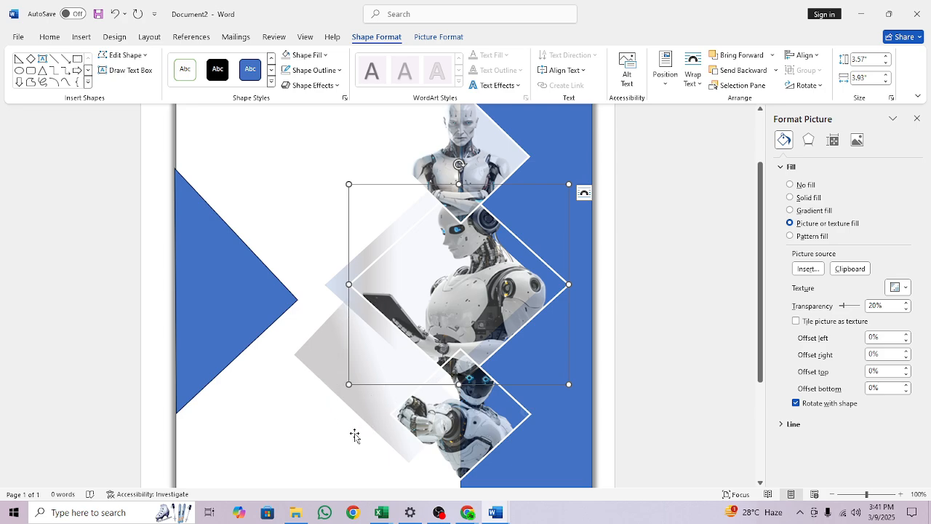
click(345, 357)
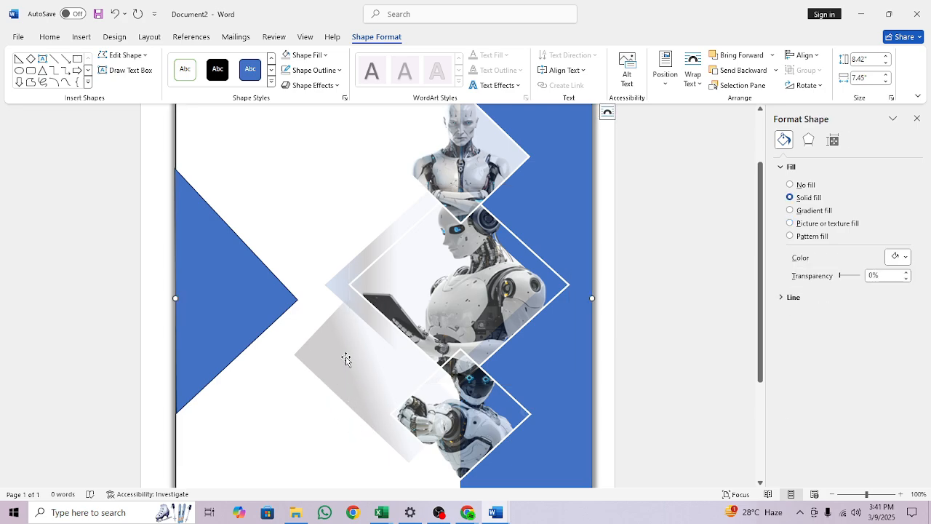
click(559, 373)
scroll(411, 349, up, 2)
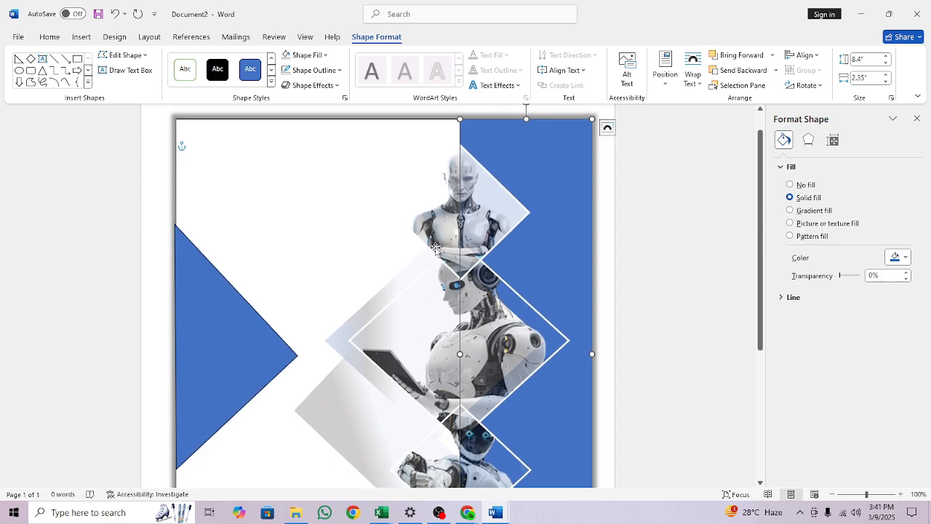
click(445, 225)
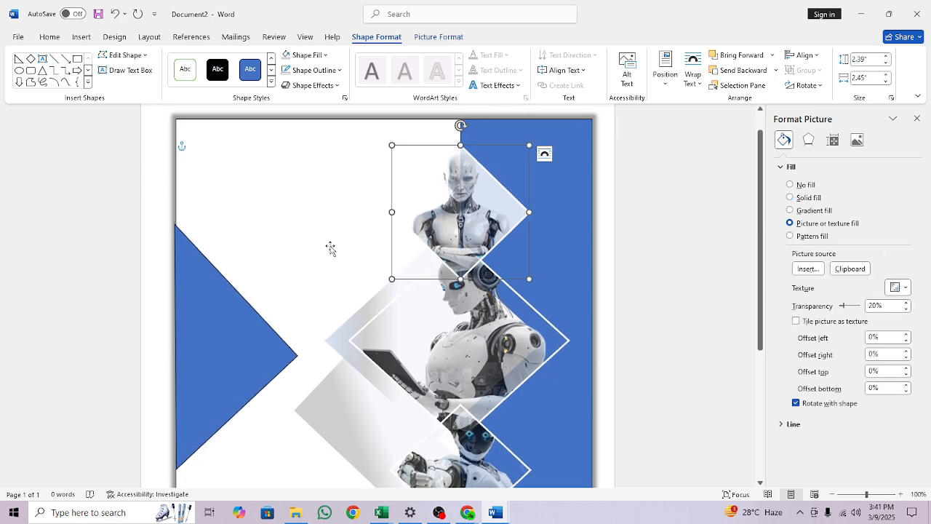
scroll(432, 209, up, 1)
right_click(432, 209)
key(Escape)
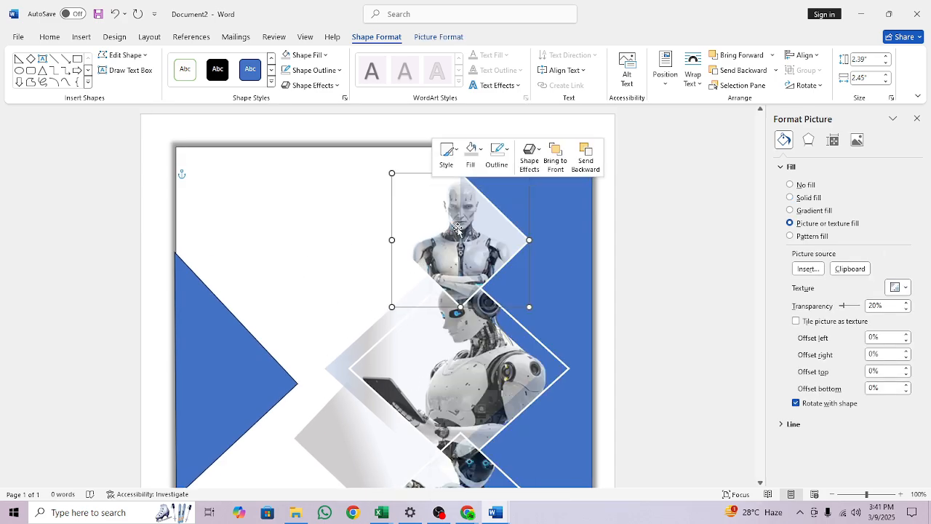
Paste the copied diamond, fill it with light gray and place it behind the upper robot diamond, offset slightly to the left.
right_click(350, 215)
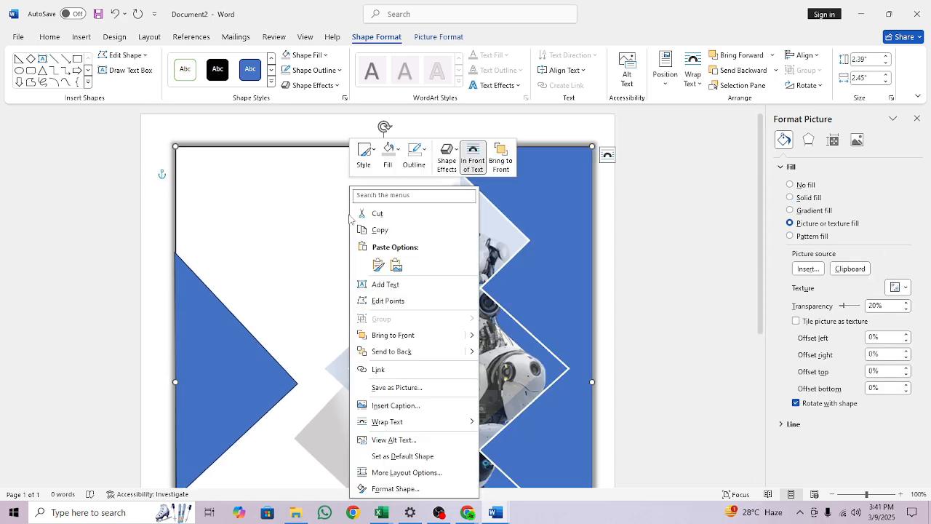
click(378, 265)
drag(239, 235, 395, 254)
click(301, 54)
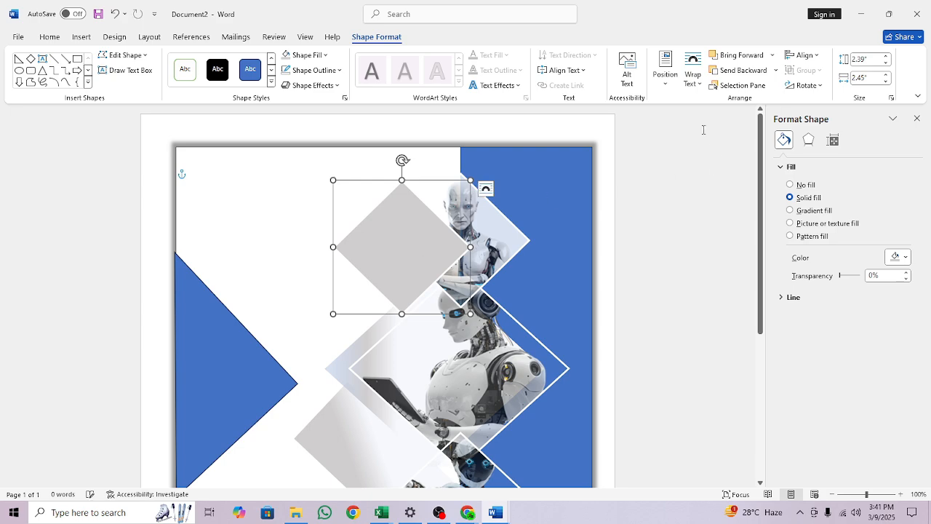
click(733, 73)
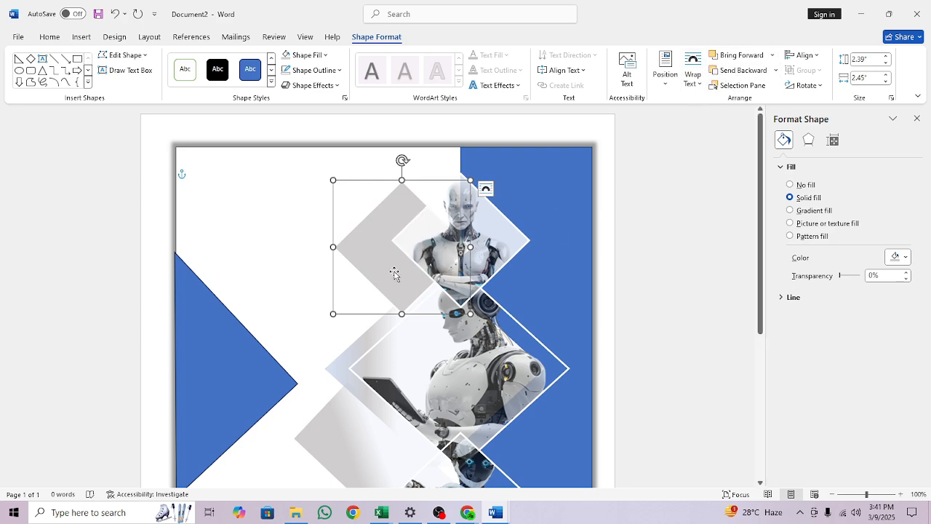
drag(390, 265, 422, 249)
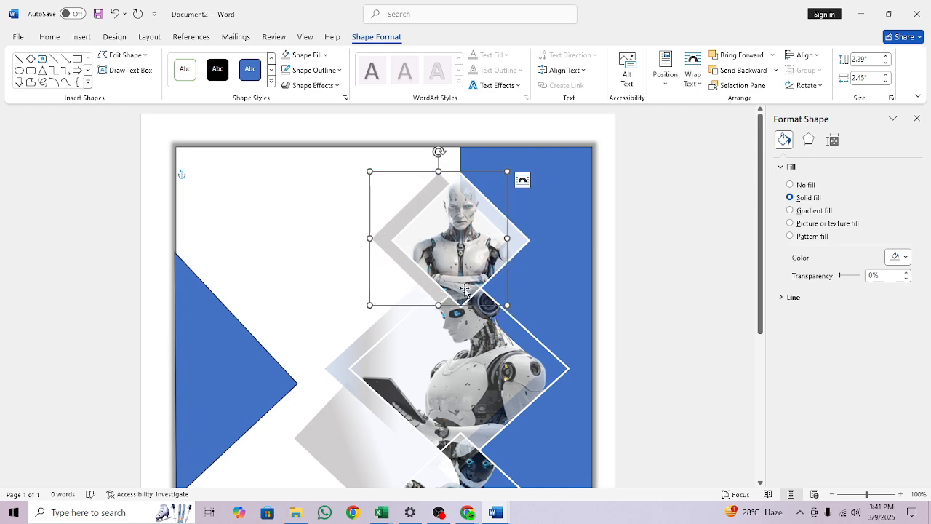
Change the light gray diamond behind the upper robot picture to a linear gradient fill at 225°.
click(790, 210)
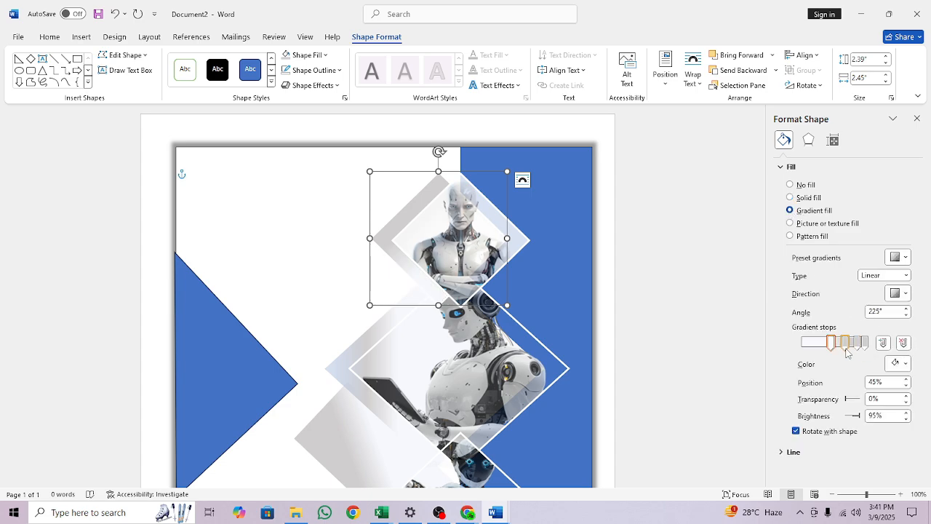
click(686, 297)
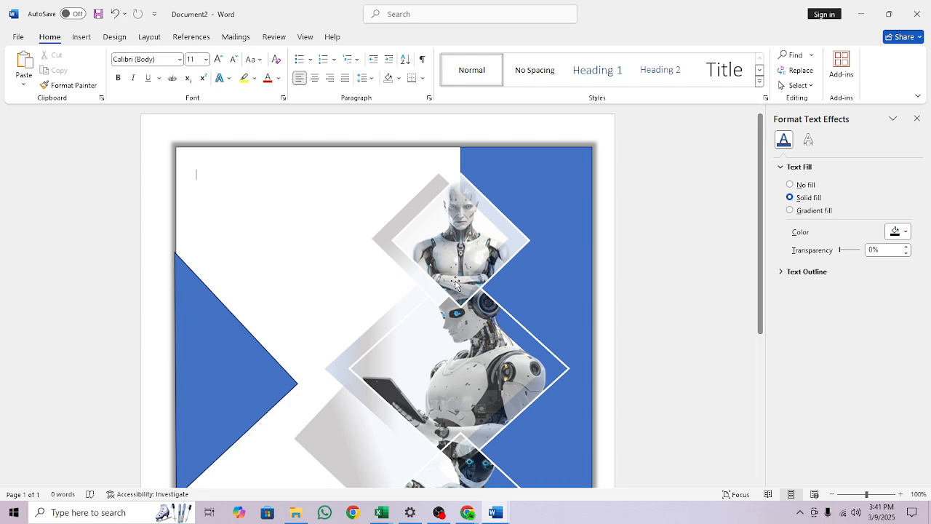
scroll(422, 296, down, 5)
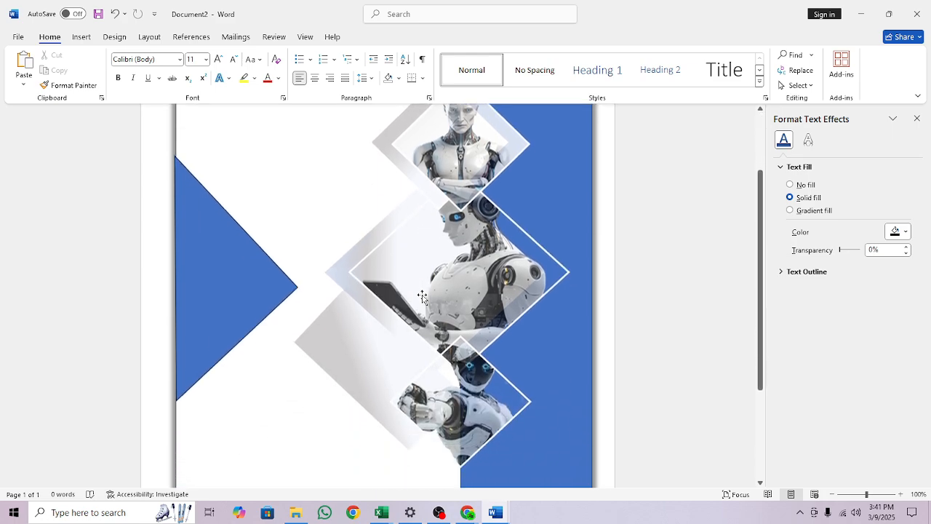
scroll(422, 296, up, 5)
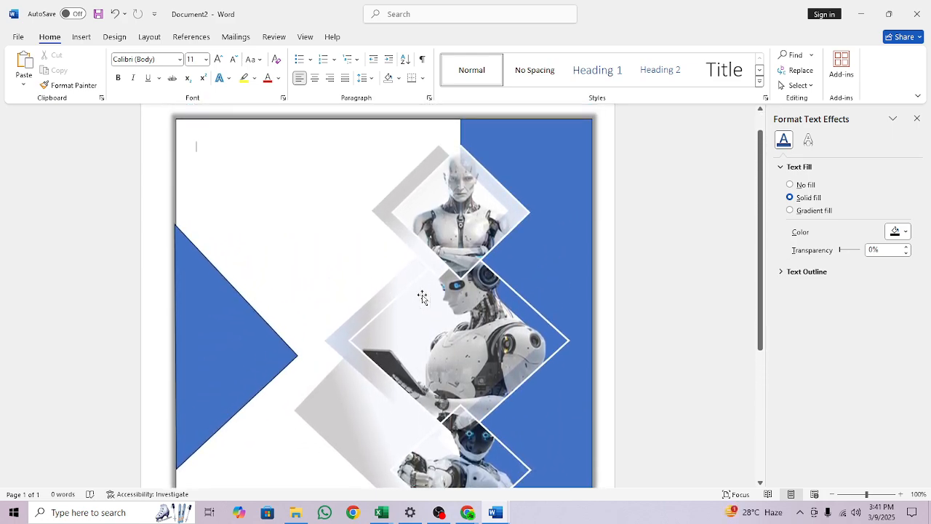
scroll(422, 296, down, 2)
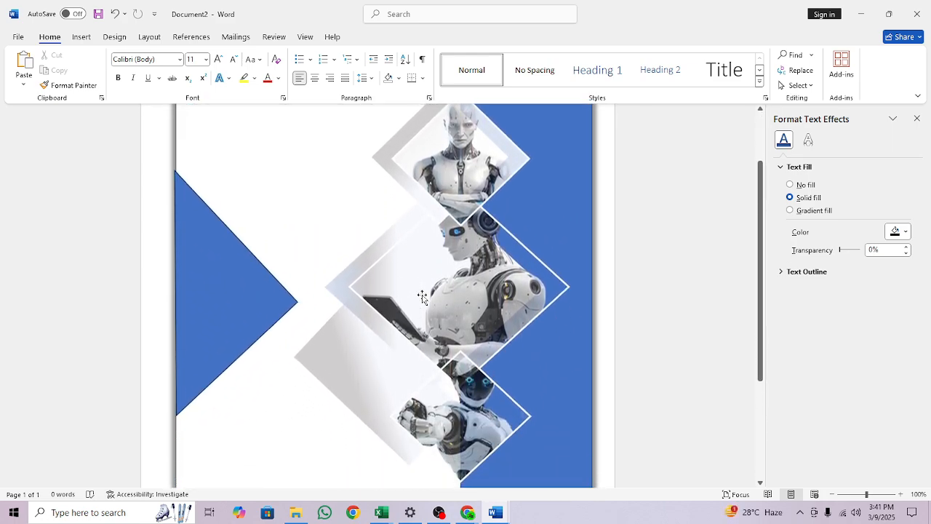
scroll(422, 296, up, 2)
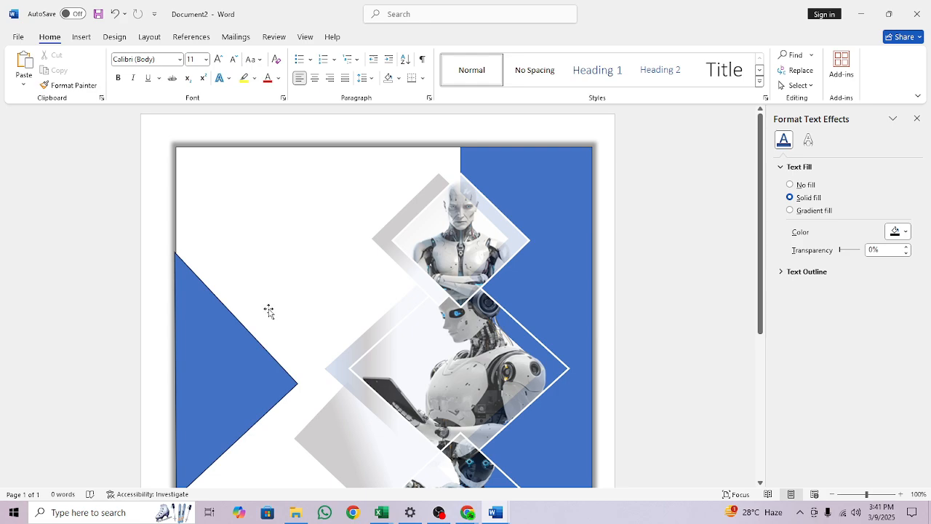
Duplicate the blue triangle and place the copy over the original, offset slightly to the right.
click(233, 375)
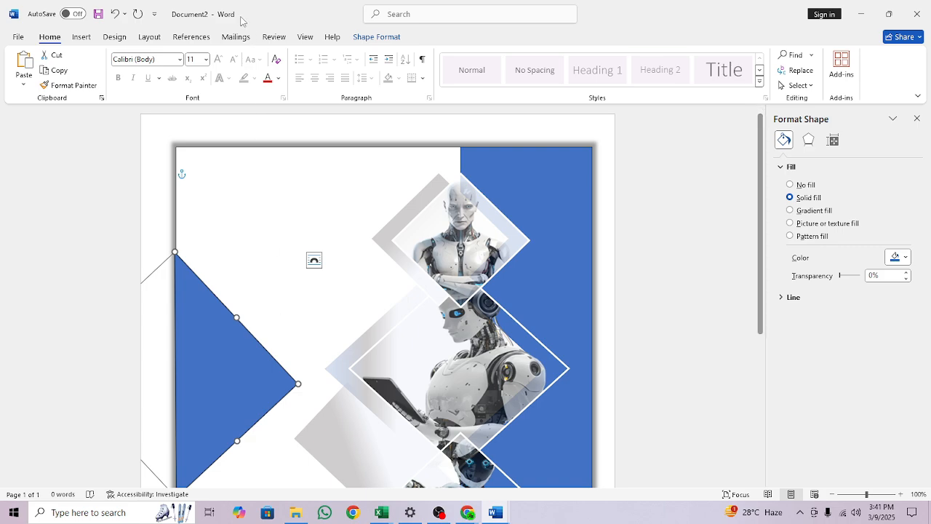
click(83, 38)
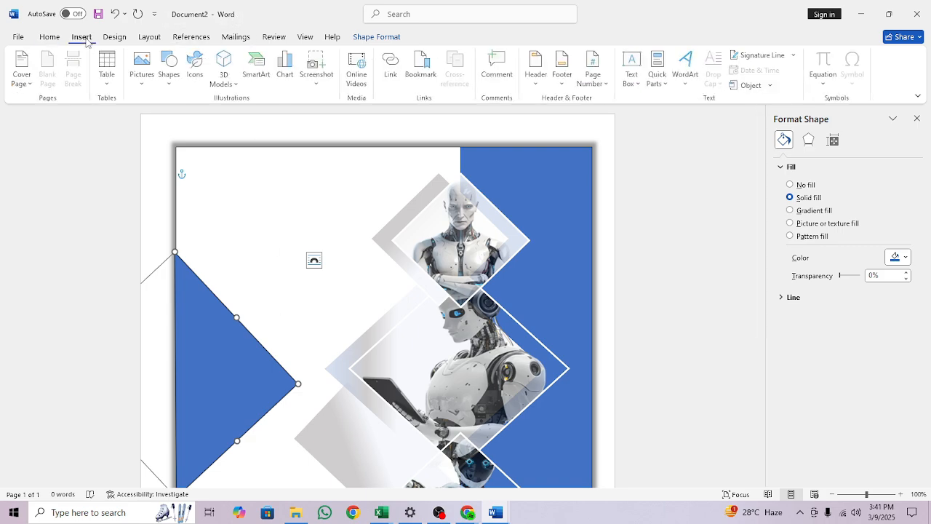
right_click(228, 346)
click(259, 75)
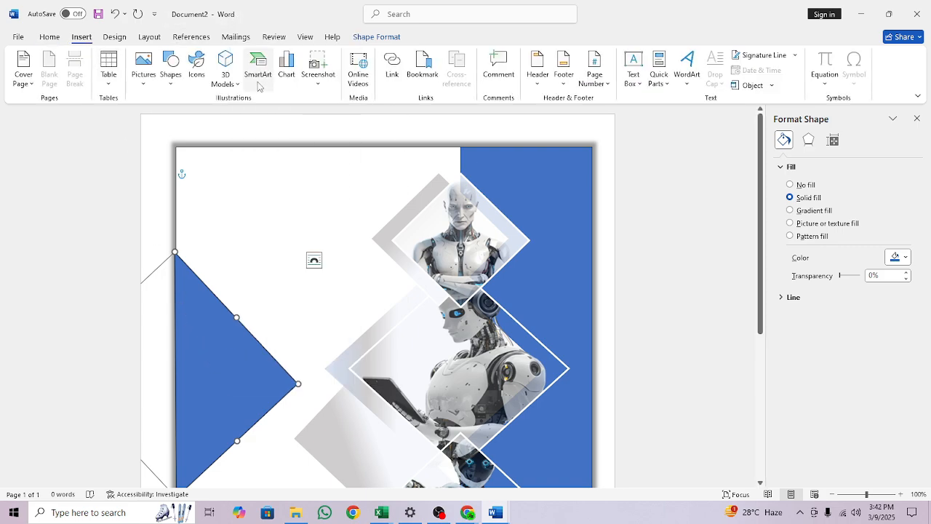
right_click(235, 232)
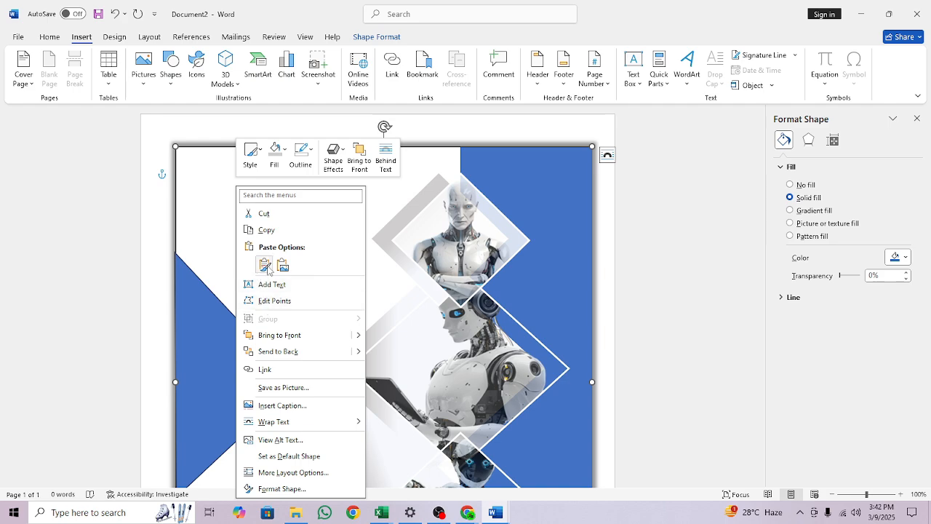
click(268, 265)
drag(280, 263, 227, 340)
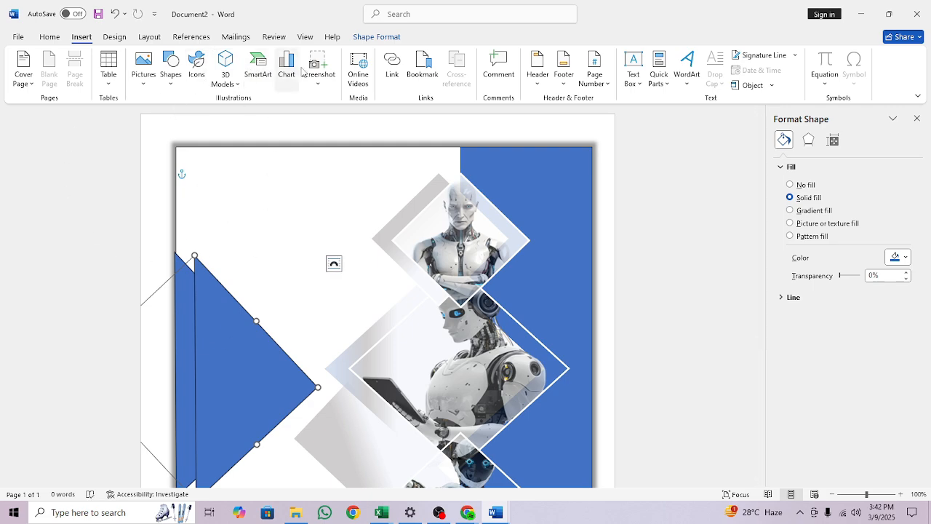
Fill the copied triangle with light gray and send it backward, behind the blue triangle.
click(373, 37)
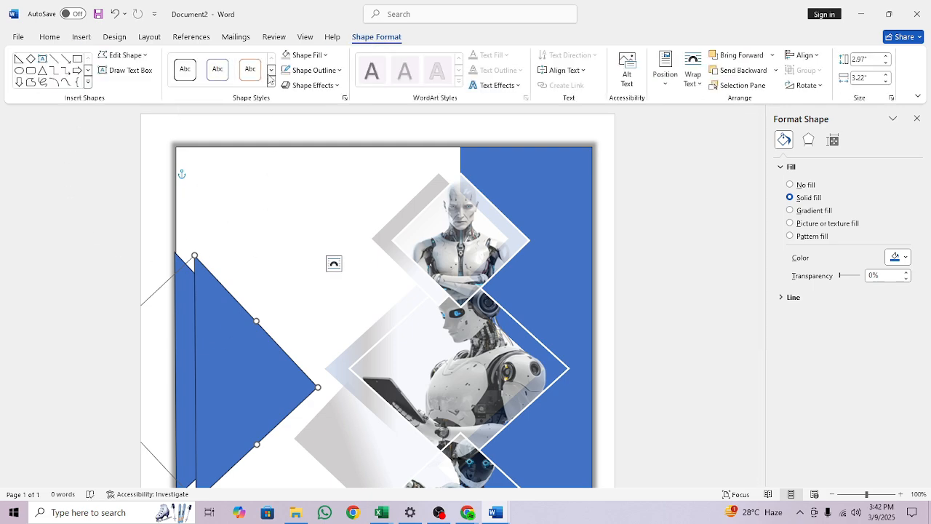
click(286, 56)
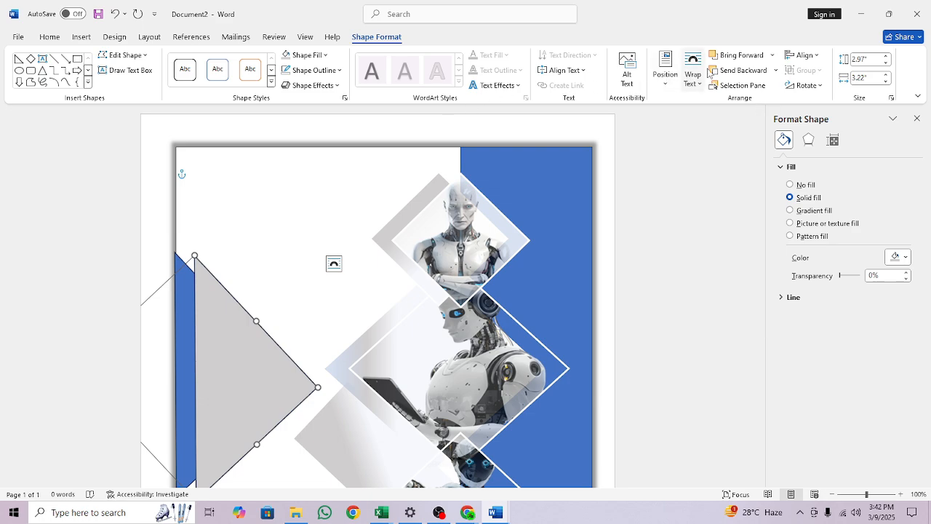
click(738, 70)
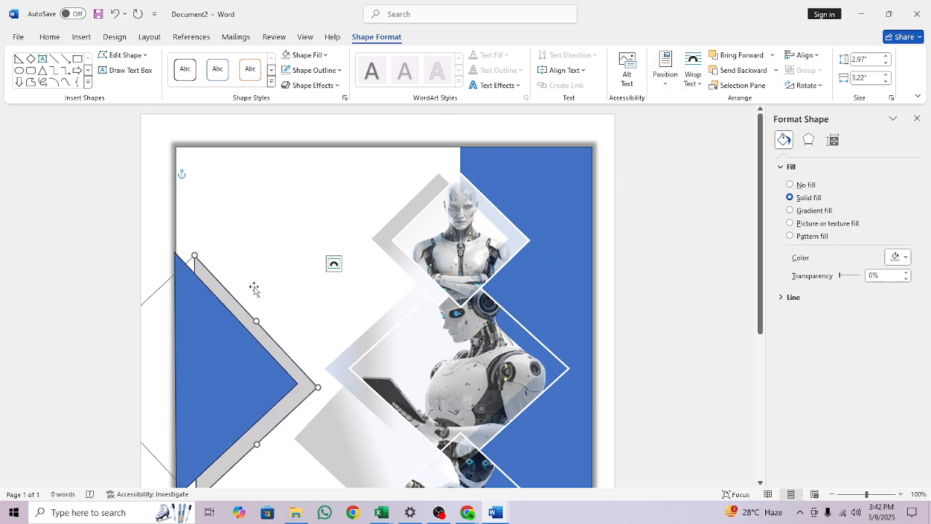
Remove the outlines from both the gray triangle and the blue triangle.
click(313, 69)
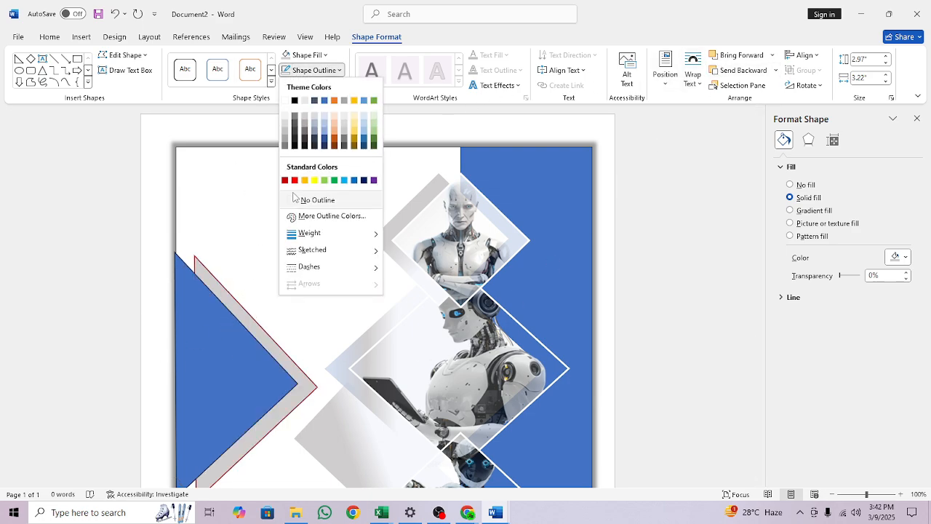
click(295, 199)
click(228, 352)
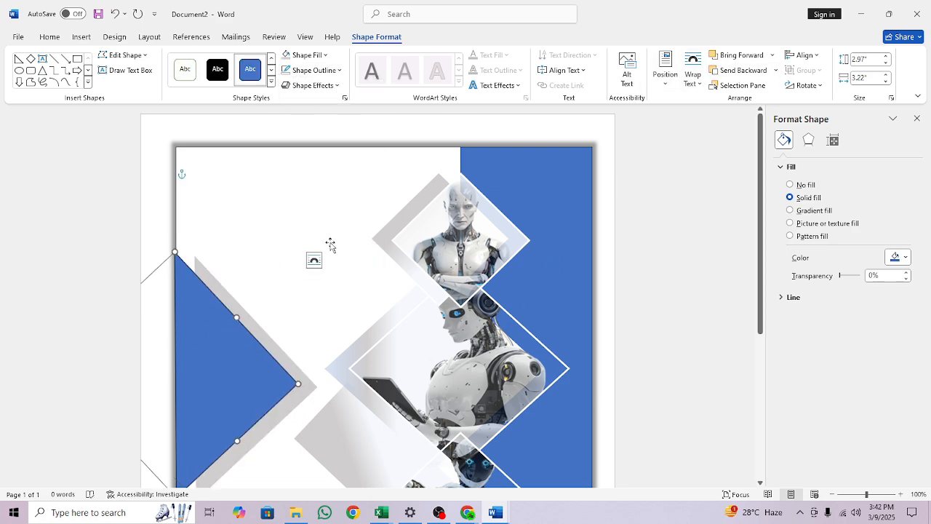
click(313, 70)
click(306, 202)
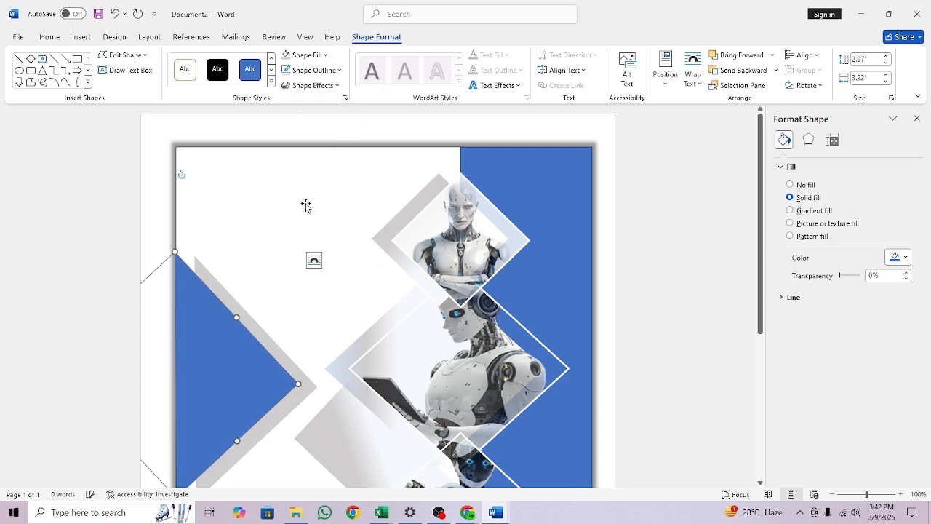
Give the gray triangle a linear gradient fill and move its 10% darker gray stop to 60%.
click(275, 351)
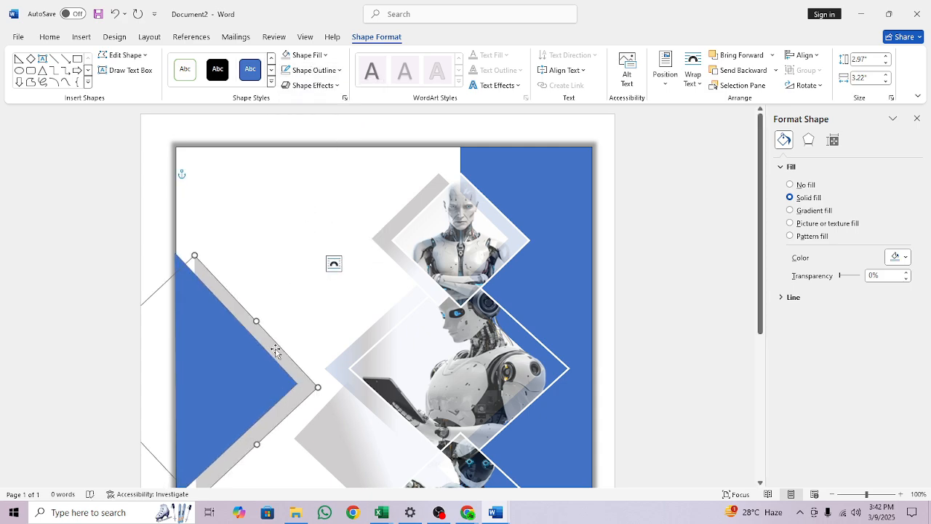
click(791, 211)
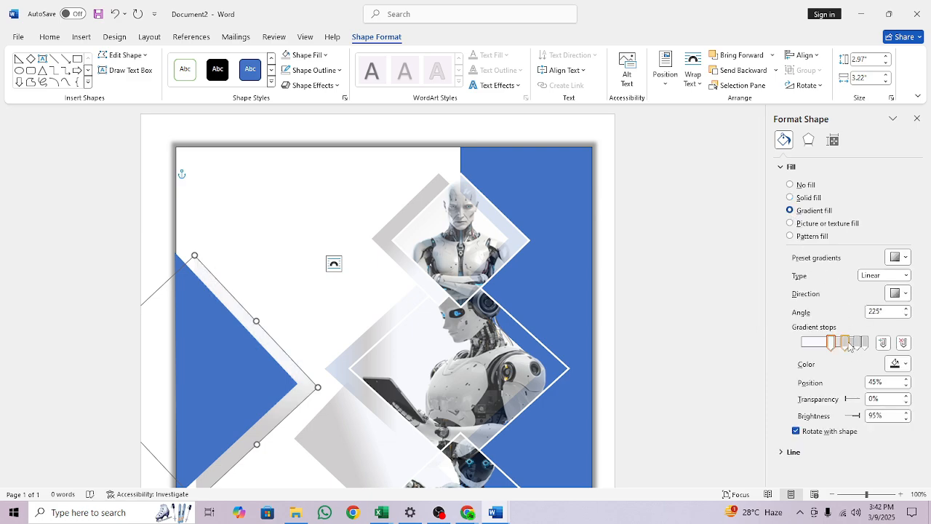
mouse_move(831, 342)
mouse_down()
mouse_move(813, 343)
mouse_move(852, 343)
mouse_move(841, 344)
mouse_up()
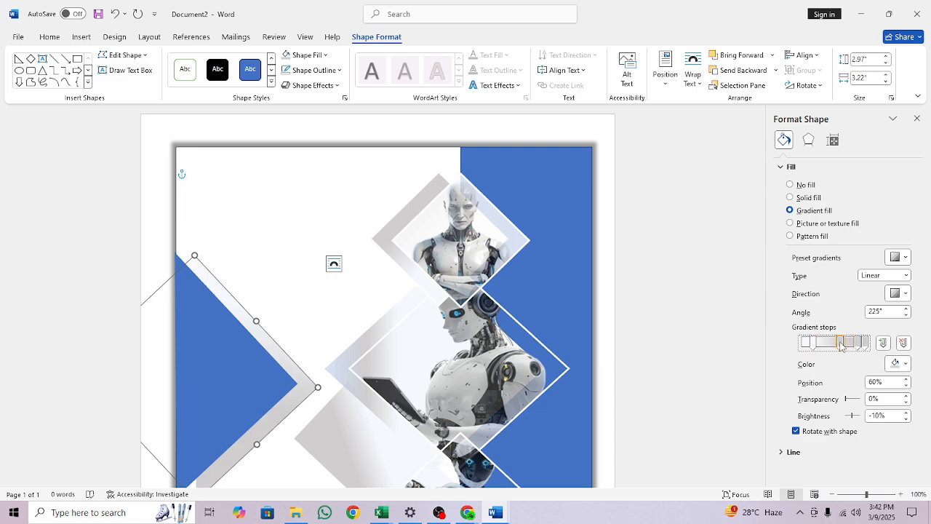
Try the gray triangle's gradient direction at 0°, and settle on the linear direction at 180°.
click(905, 293)
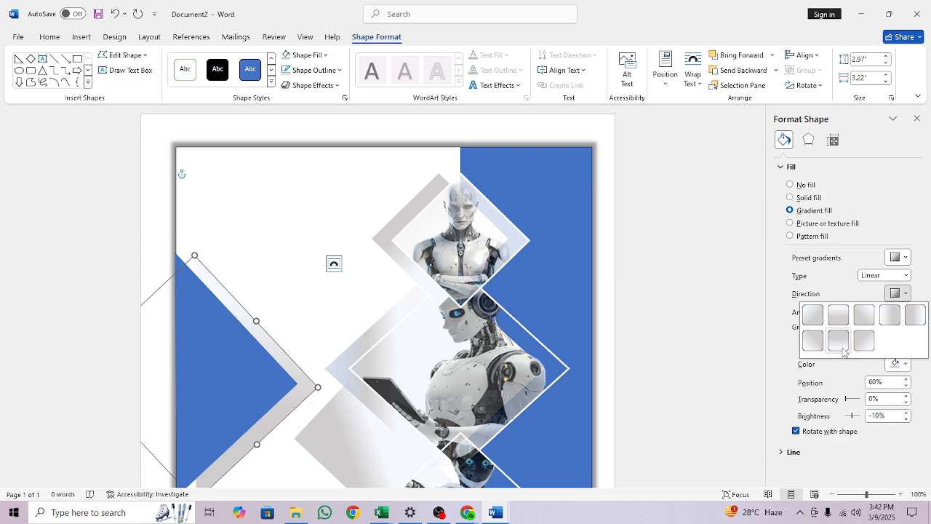
click(886, 323)
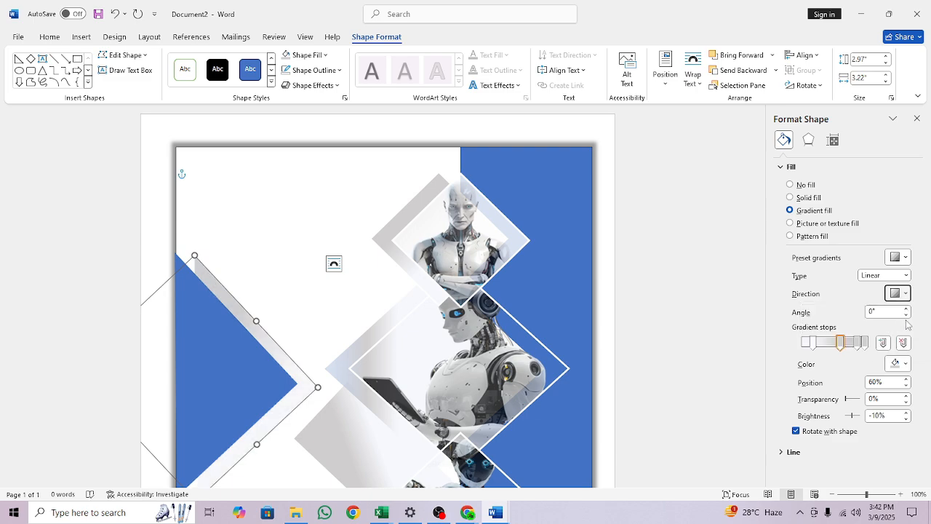
click(905, 295)
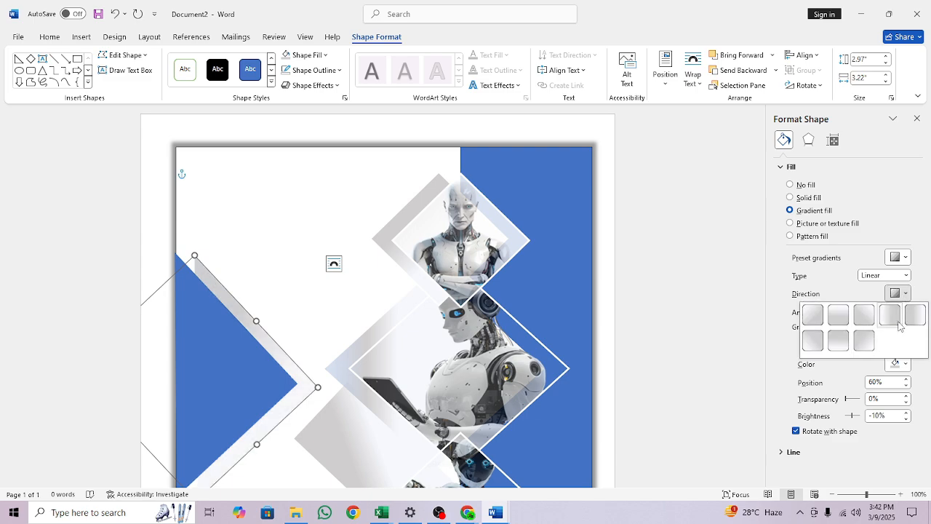
click(917, 320)
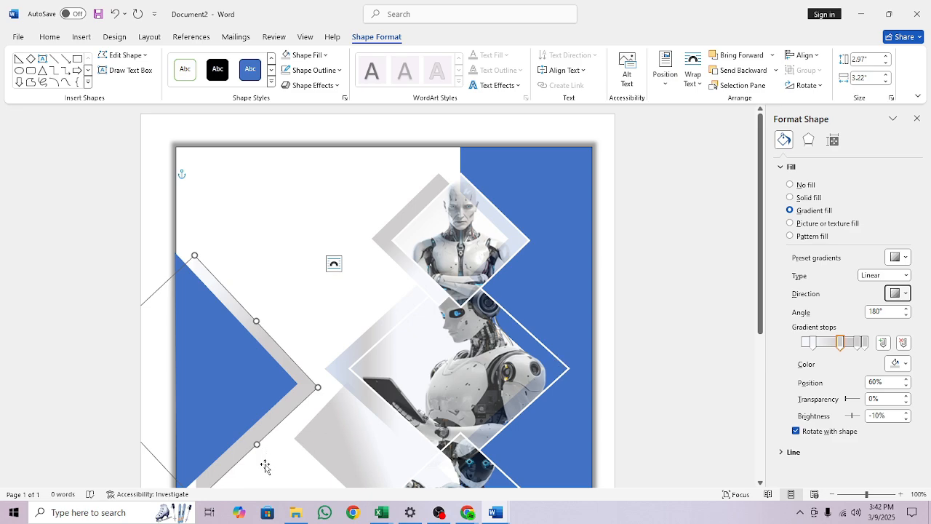
Adjust the triangle's gradient stops, with the 10% darker gray stop at 76% and the near-white stop at 39%.
drag(840, 343, 851, 349)
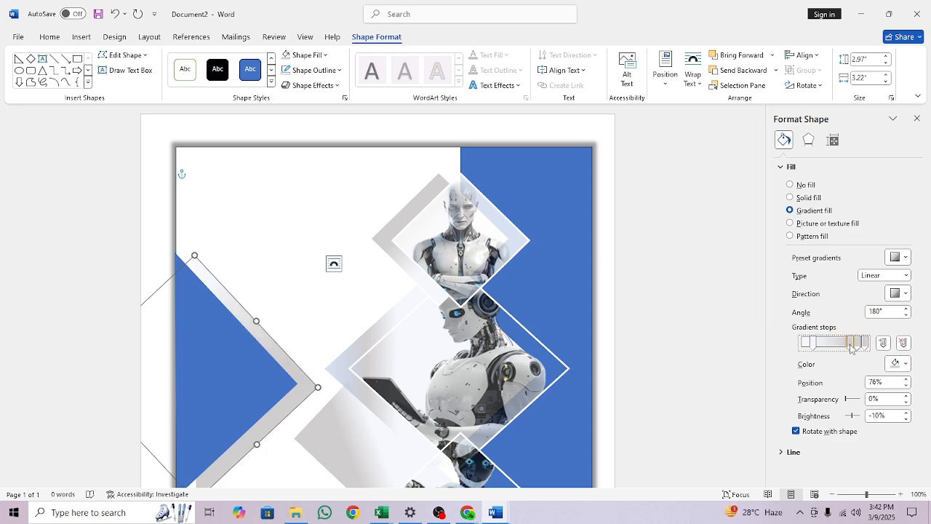
drag(857, 349, 864, 346)
drag(805, 347, 827, 349)
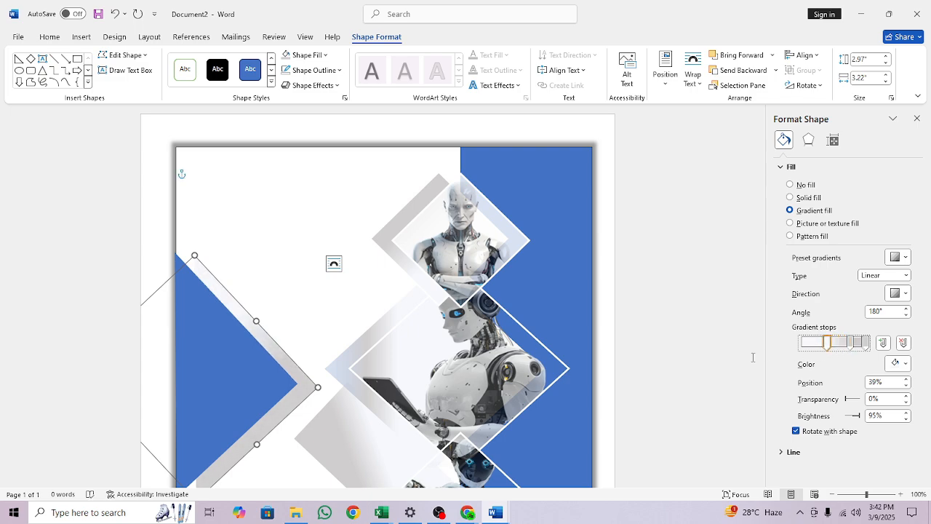
click(702, 355)
Move the blue triangle slightly up and shift the gray gradient triangle up and left to line up behind it.
scroll(394, 394, down, 2)
scroll(393, 394, down, 1)
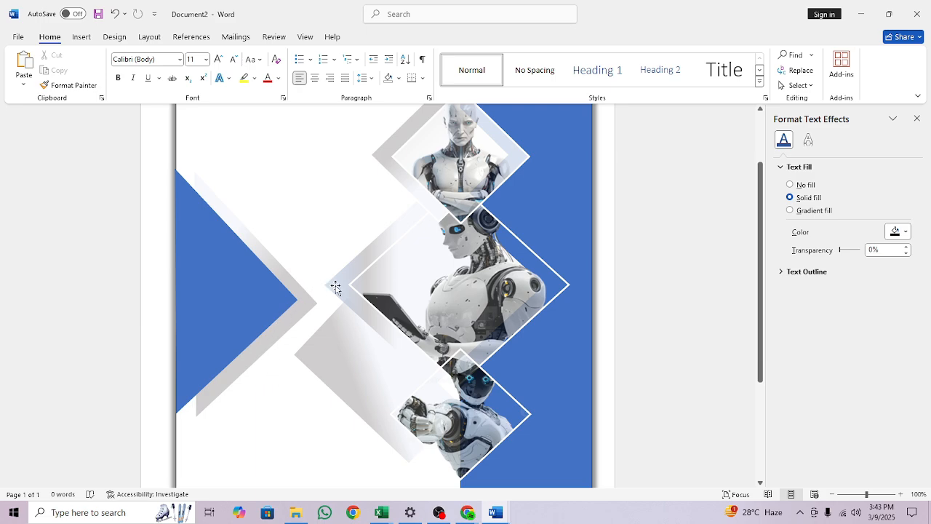
drag(226, 275, 225, 260)
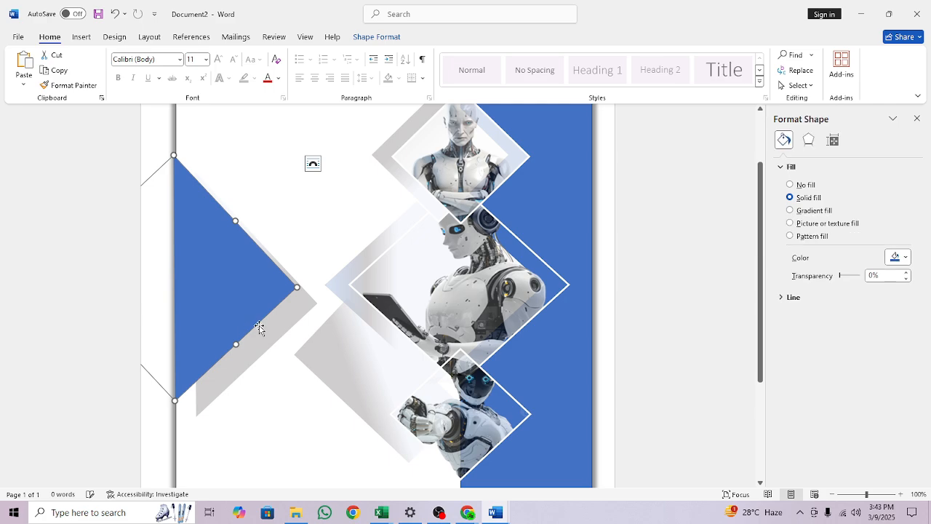
click(261, 331)
drag(260, 323, 258, 314)
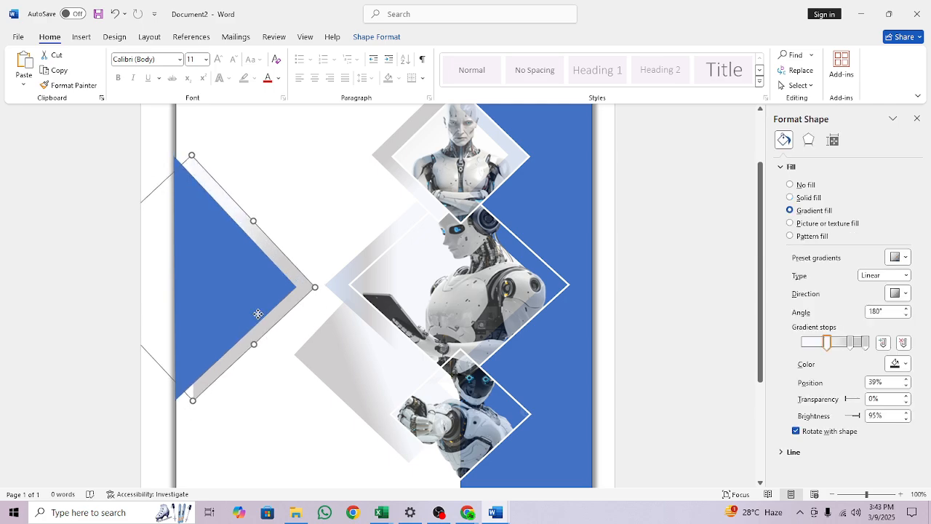
click(280, 361)
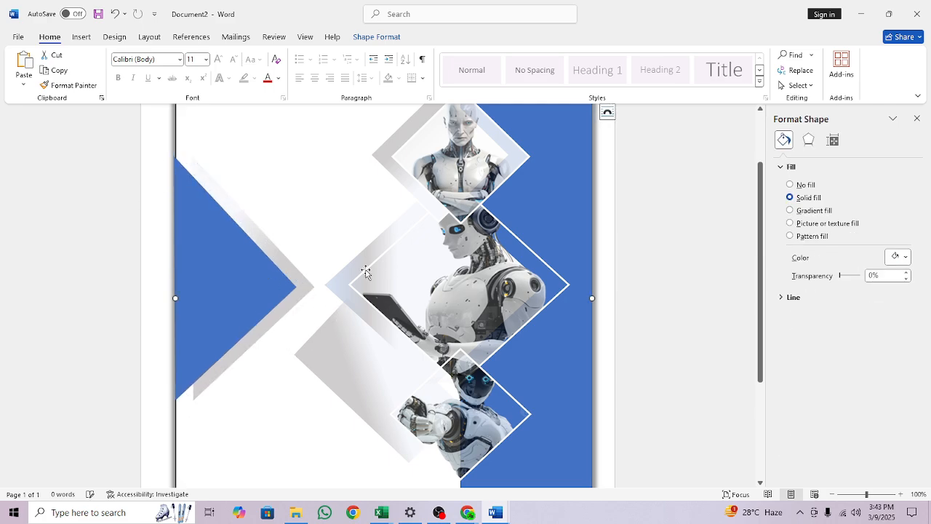
Add a text box about 1.27" high and 3.04" wide in the white area above the blue triangle.
scroll(470, 356, up, 1)
scroll(470, 357, down, 2)
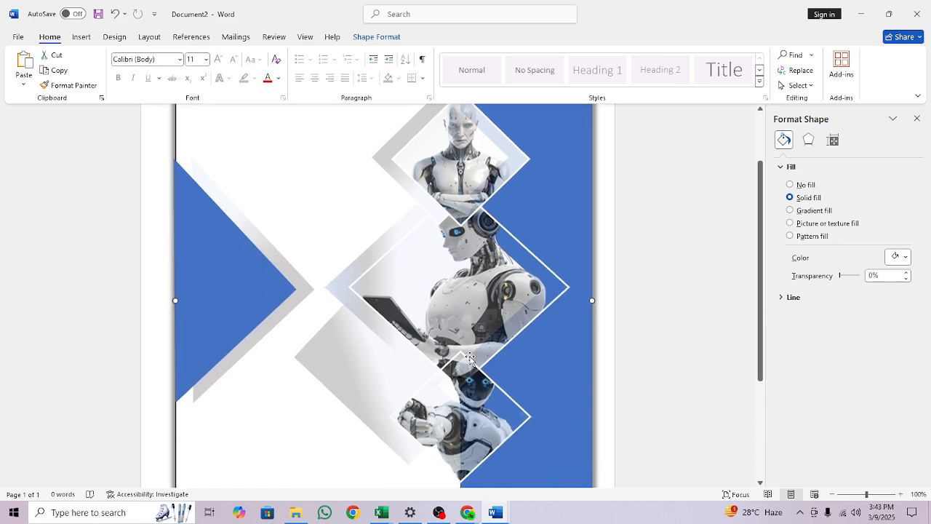
scroll(470, 356, up, 2)
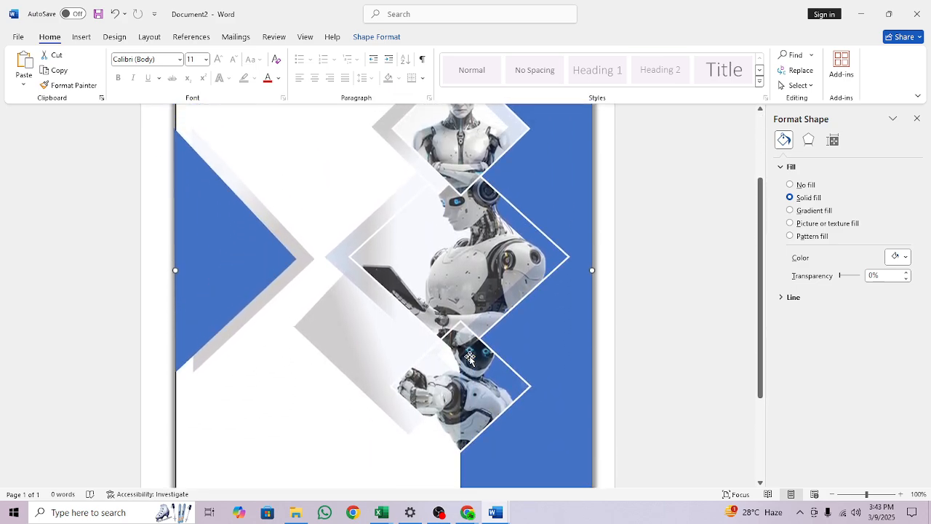
scroll(470, 356, up, 1)
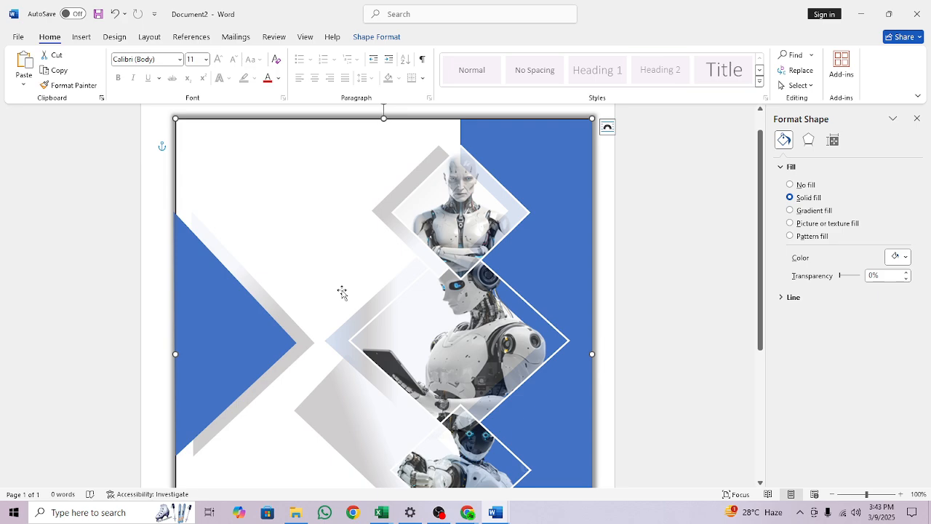
click(82, 37)
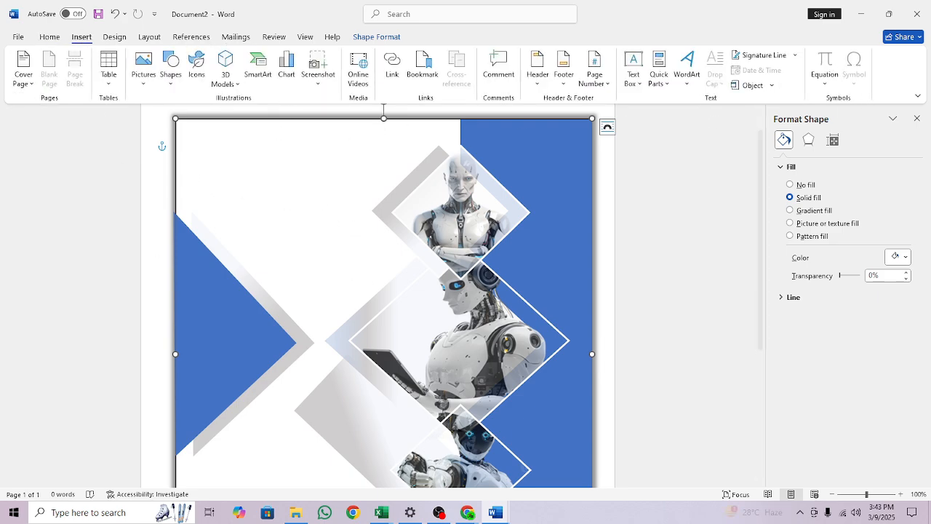
click(171, 67)
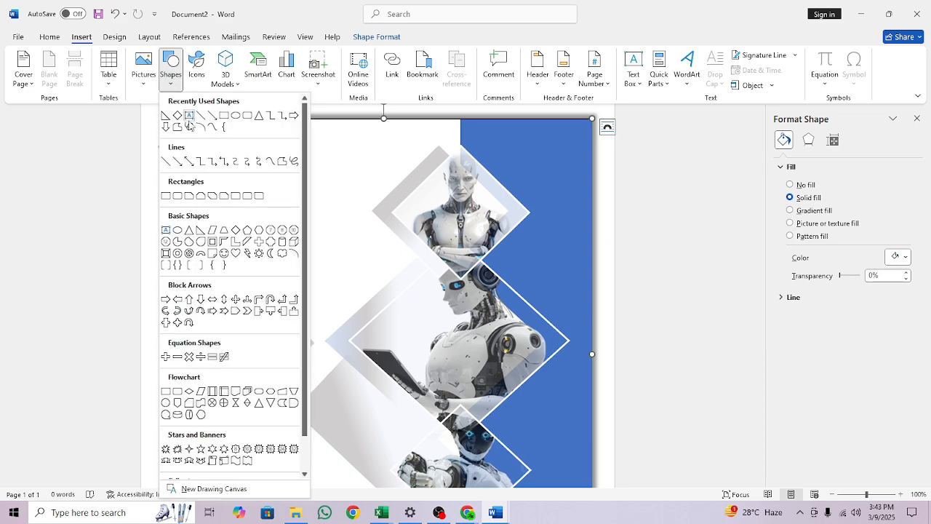
click(190, 116)
drag(201, 150, 371, 220)
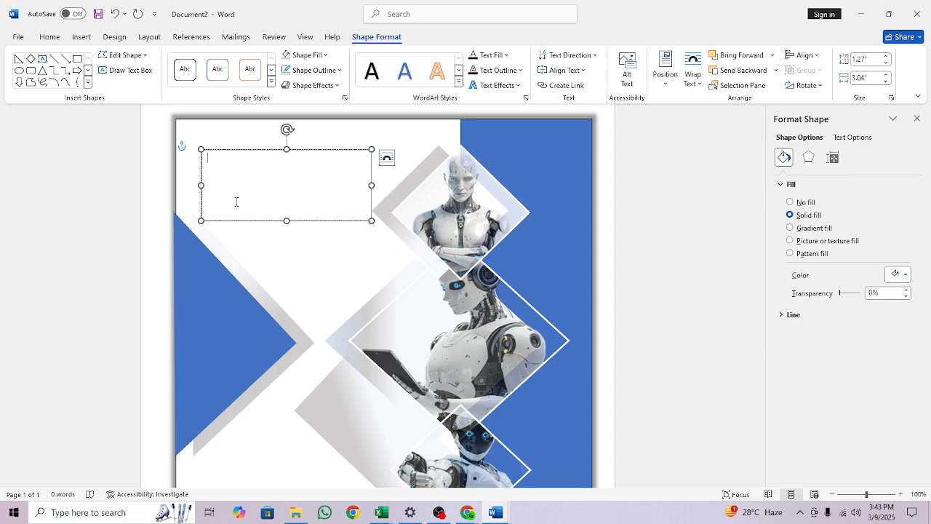
click(49, 36)
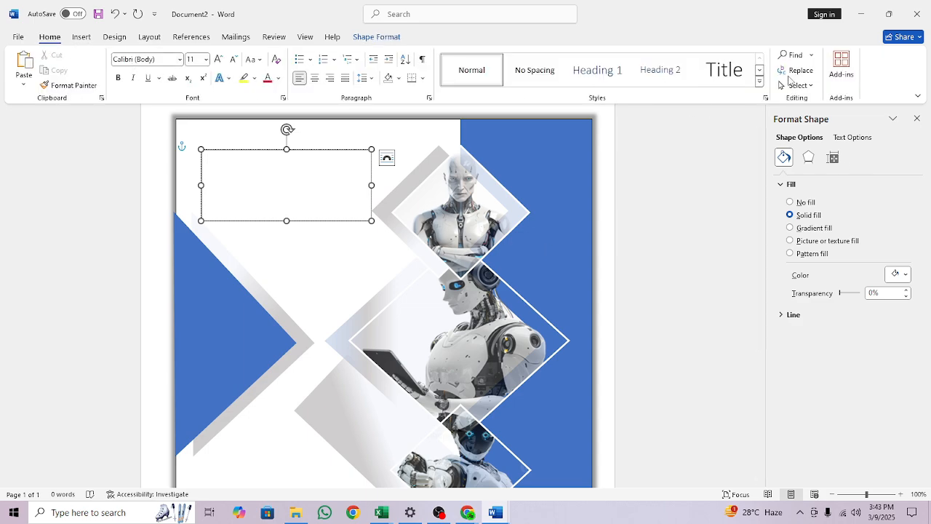
click(839, 67)
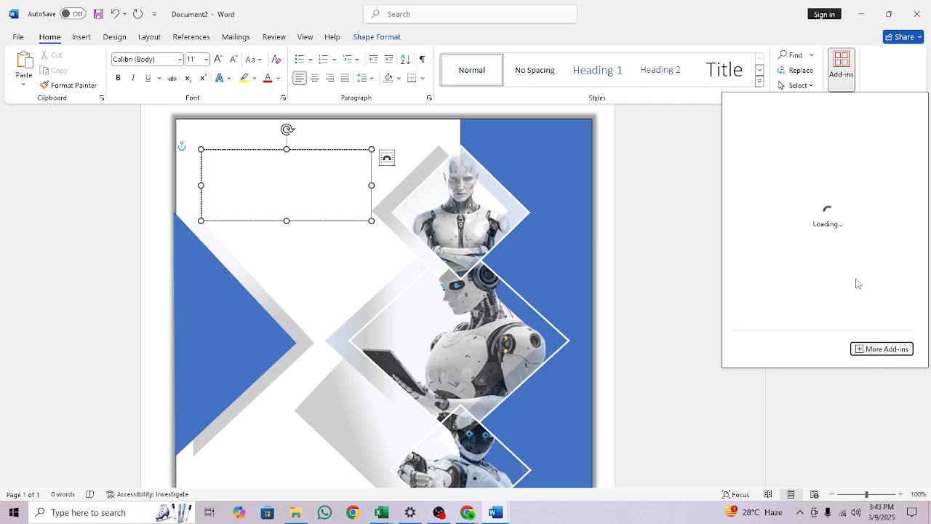
click(843, 512)
click(684, 256)
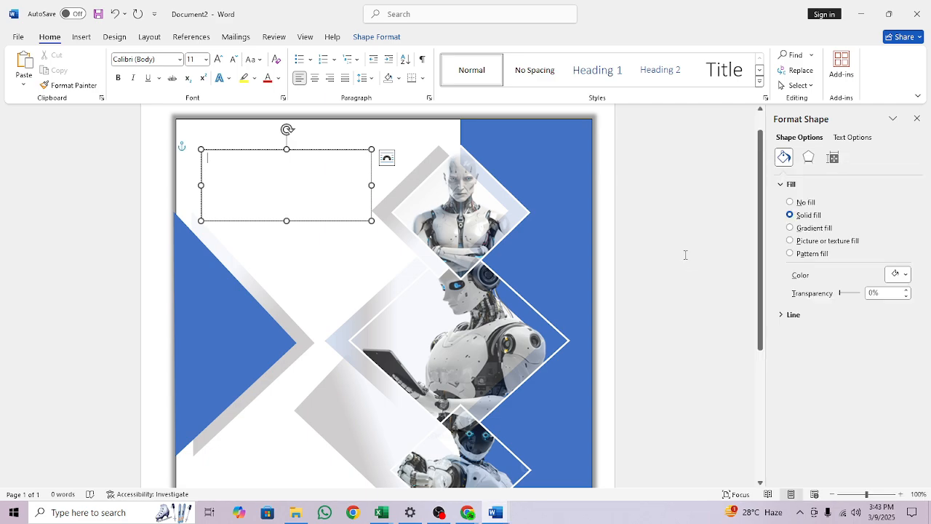
click(838, 70)
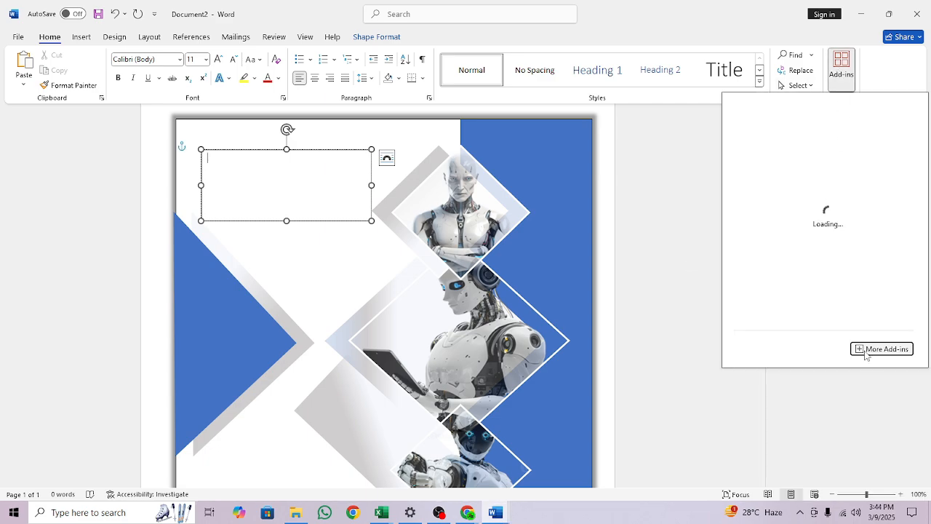
click(866, 355)
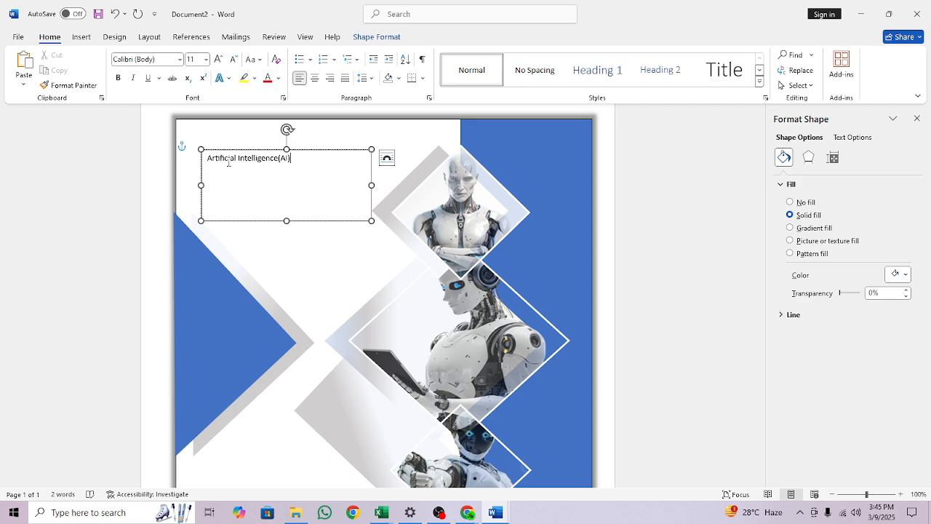
Title the text box "Artificial Intelligence(AI)" in bold 24 pt and widen the box to about 3.89" so the title fits one line.
key(ctrl+a)
click(118, 78)
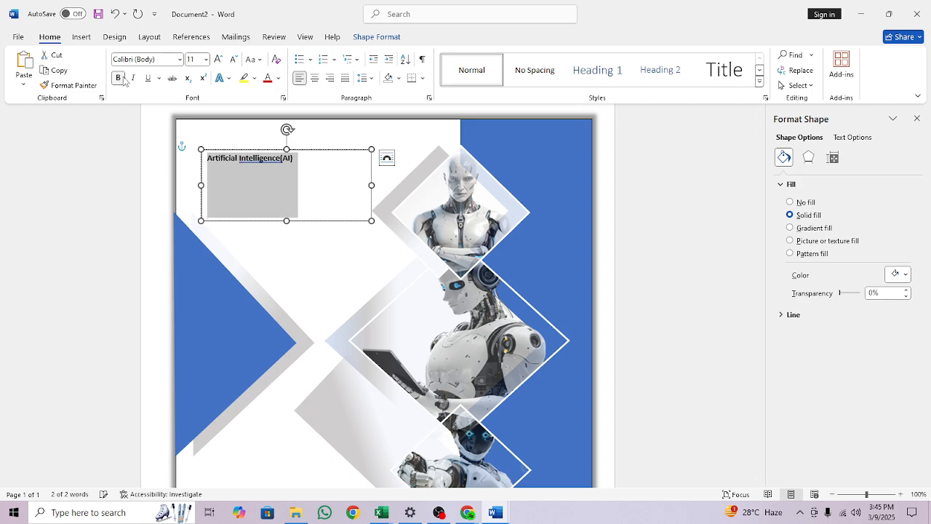
click(219, 59)
click(219, 59)
click(219, 59)
click(218, 59)
click(219, 59)
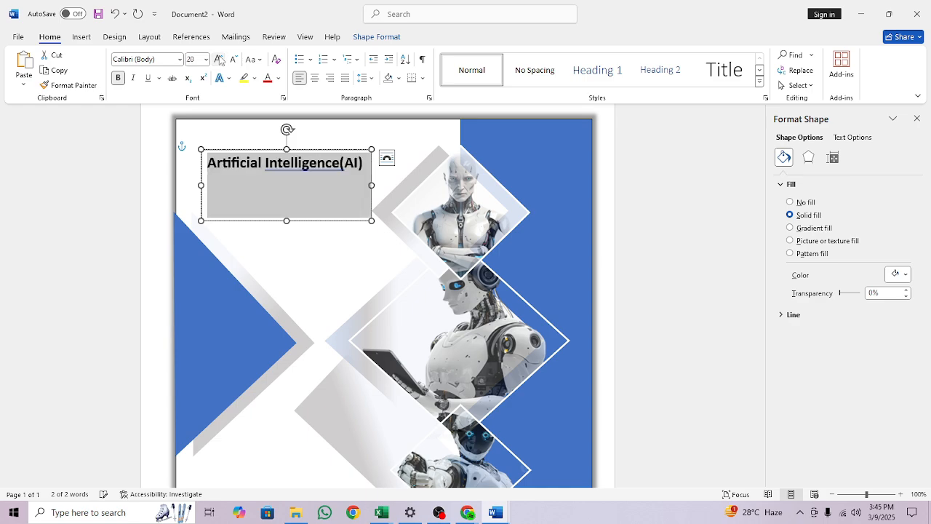
click(218, 59)
click(218, 59)
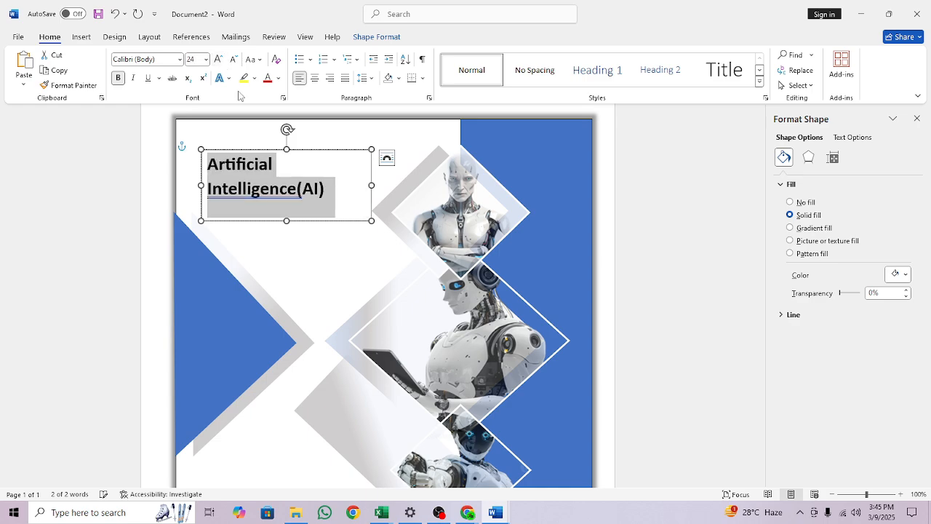
drag(371, 186, 418, 185)
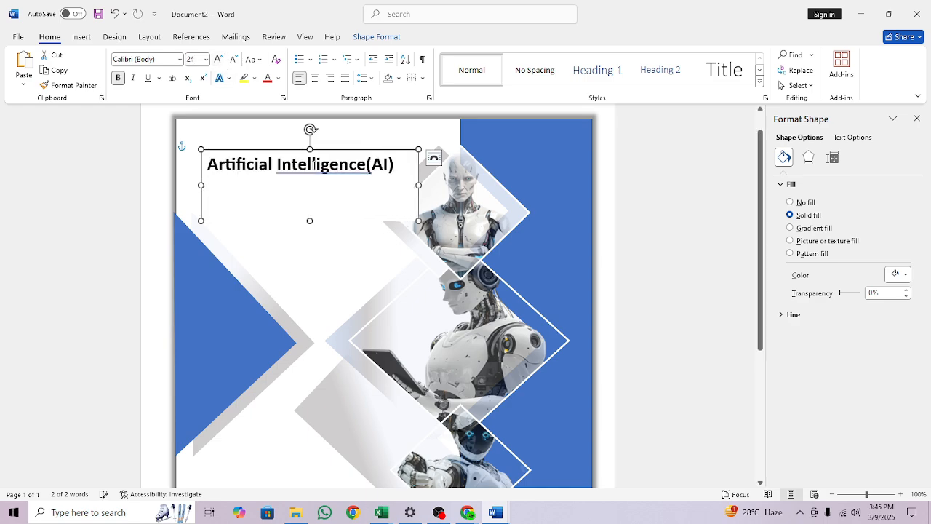
Accept the grammar suggestion that inserts a space between "Intelligence" and "(AI)" in the title.
right_click(315, 169)
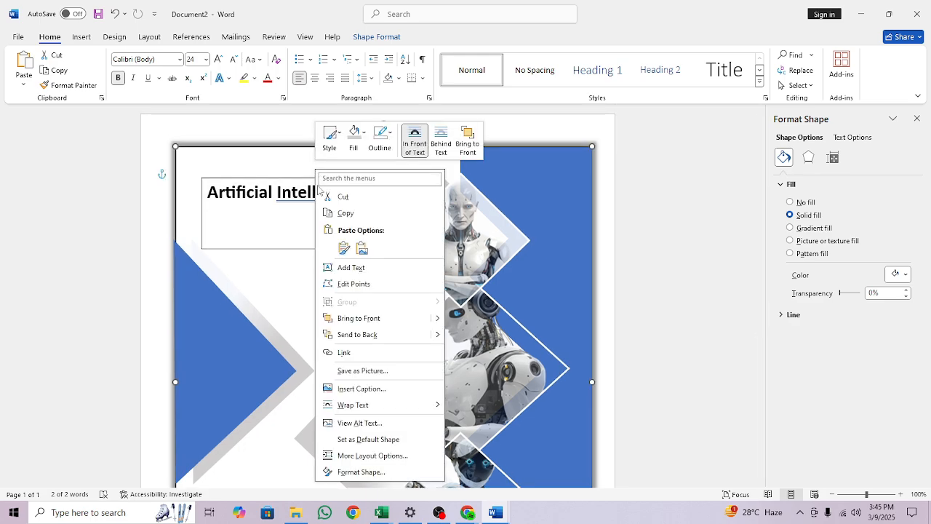
click(311, 202)
right_click(310, 202)
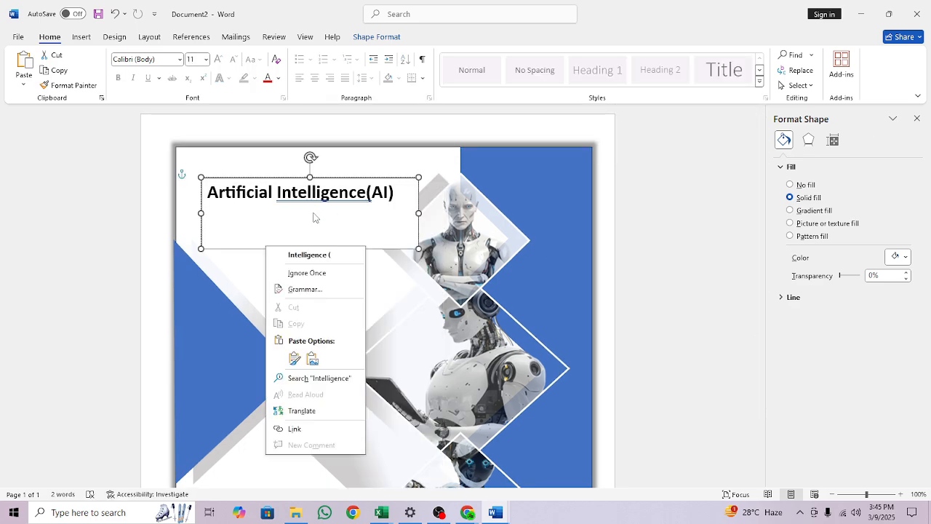
click(309, 254)
Apply the blue gradient WordArt style with reflection to the whole title and make it bold.
drag(405, 198, 231, 194)
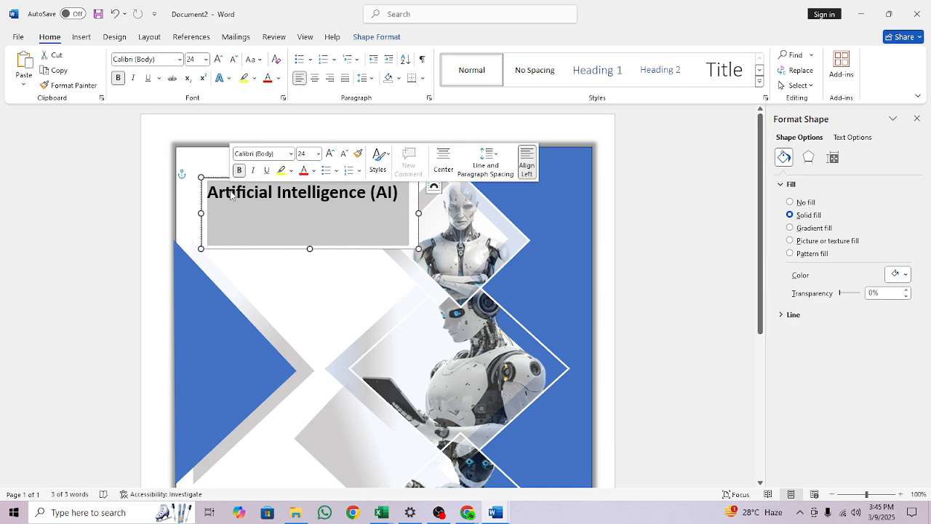
click(369, 38)
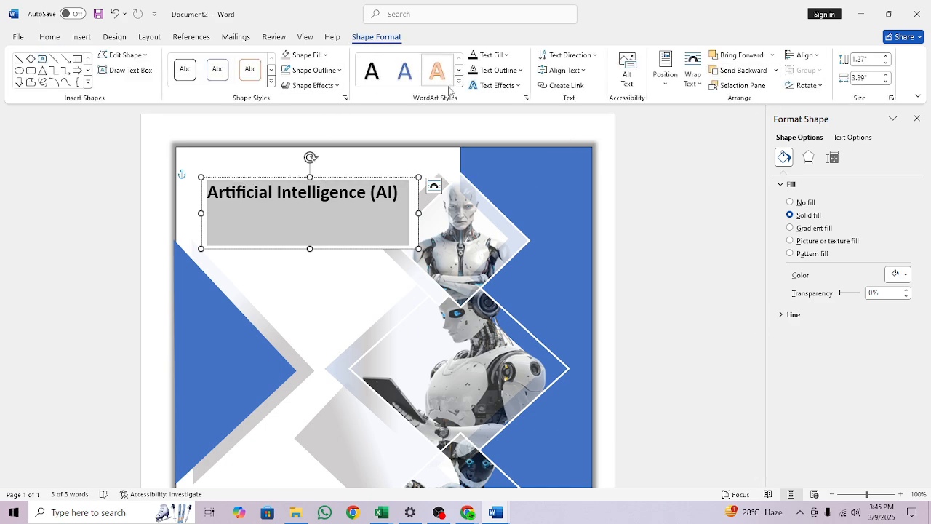
click(459, 82)
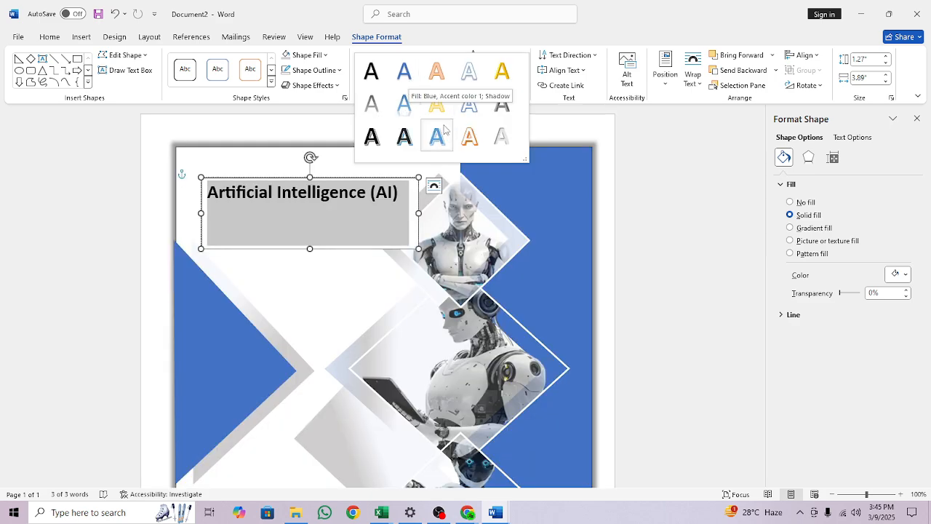
click(404, 104)
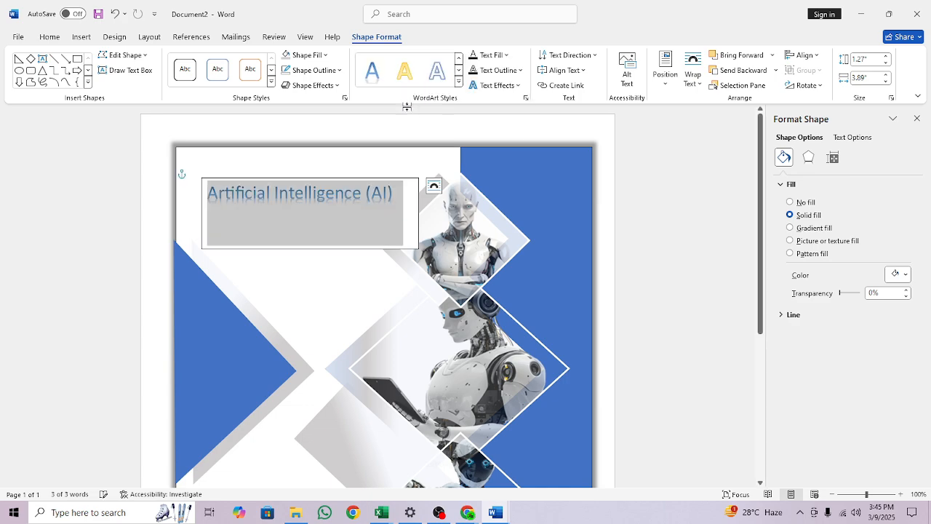
click(50, 37)
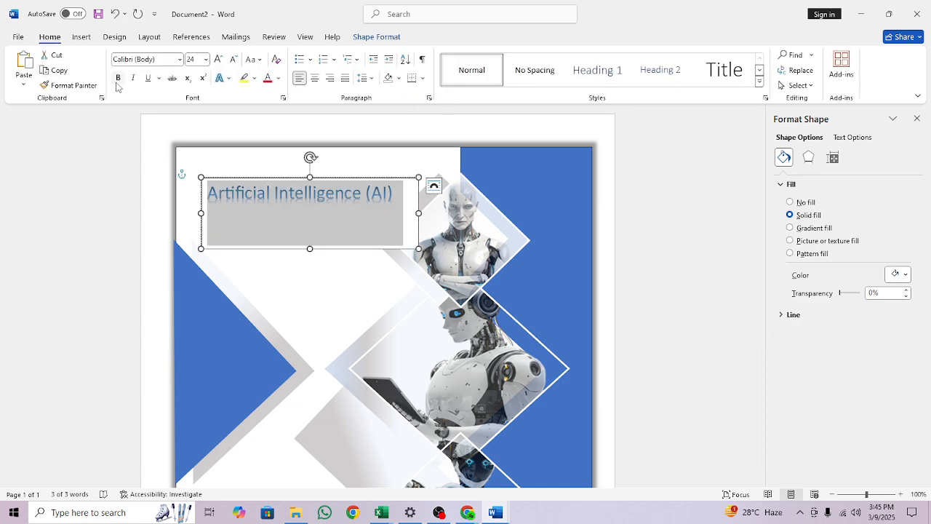
click(117, 78)
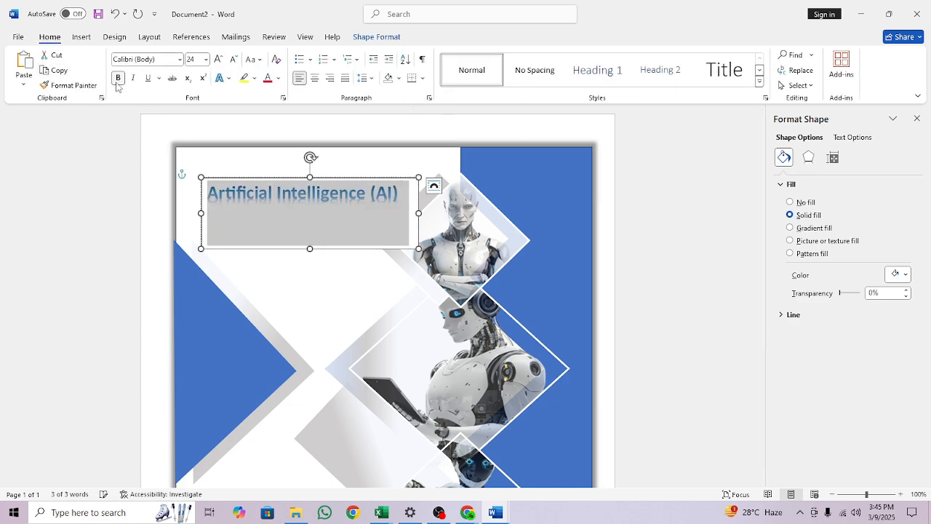
Change the title to UPPERCASE and widen its text box on both sides to about 4.32".
click(253, 58)
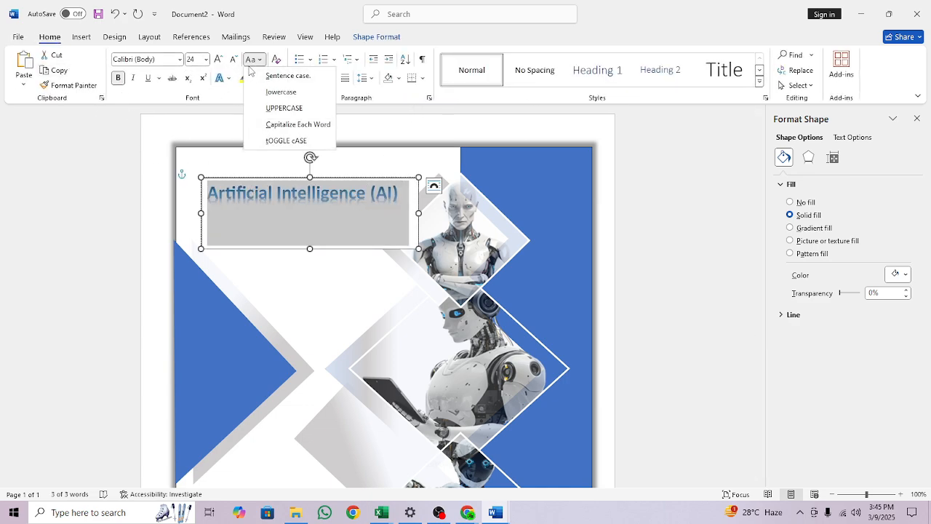
click(277, 110)
drag(419, 213, 437, 213)
drag(201, 213, 193, 215)
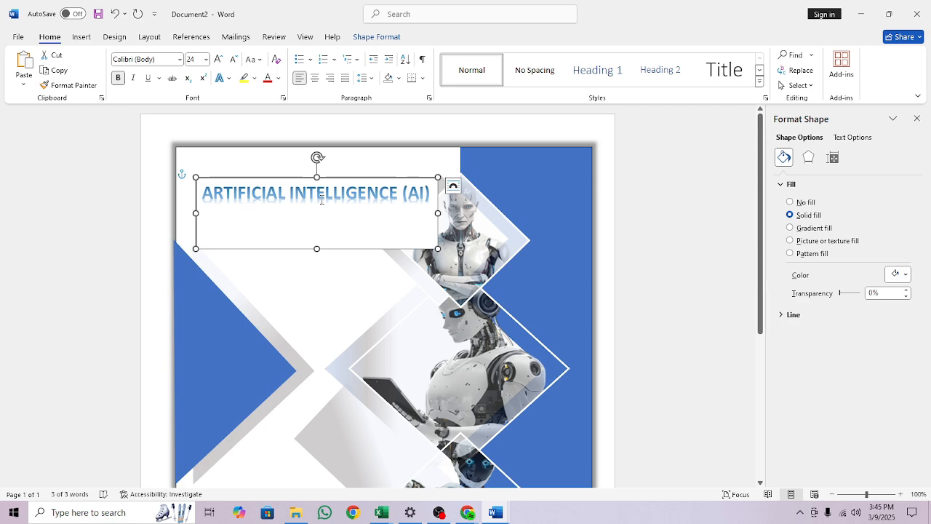
Move the title box slightly down and left, and set it to no fill and no outline.
drag(281, 181, 268, 212)
click(376, 37)
click(305, 56)
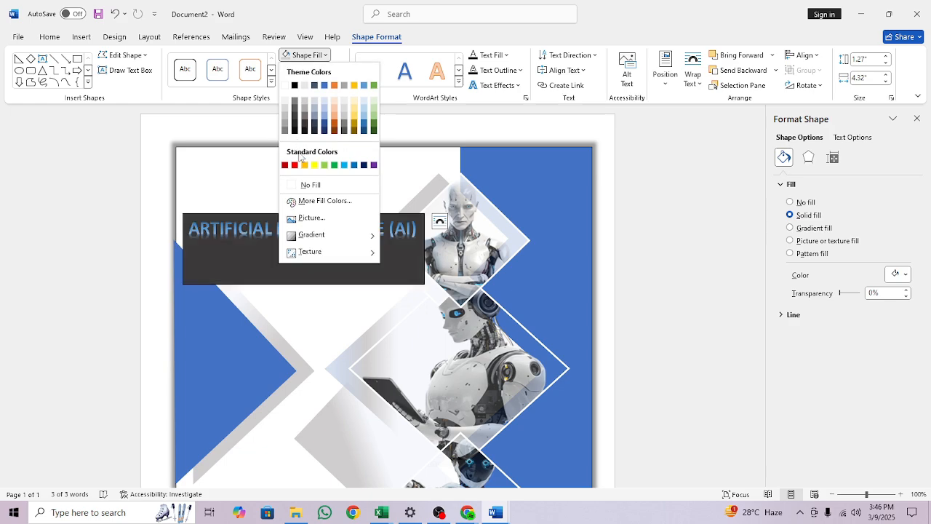
click(307, 184)
click(309, 70)
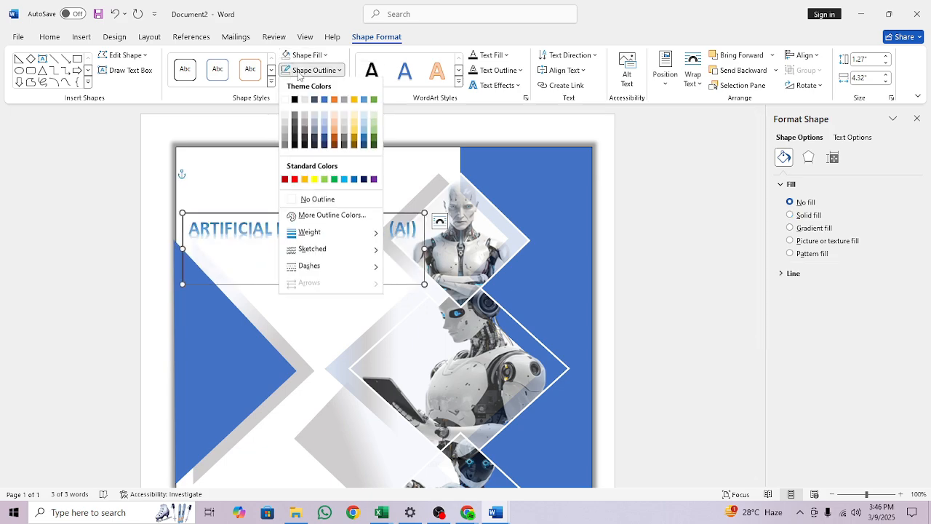
click(298, 198)
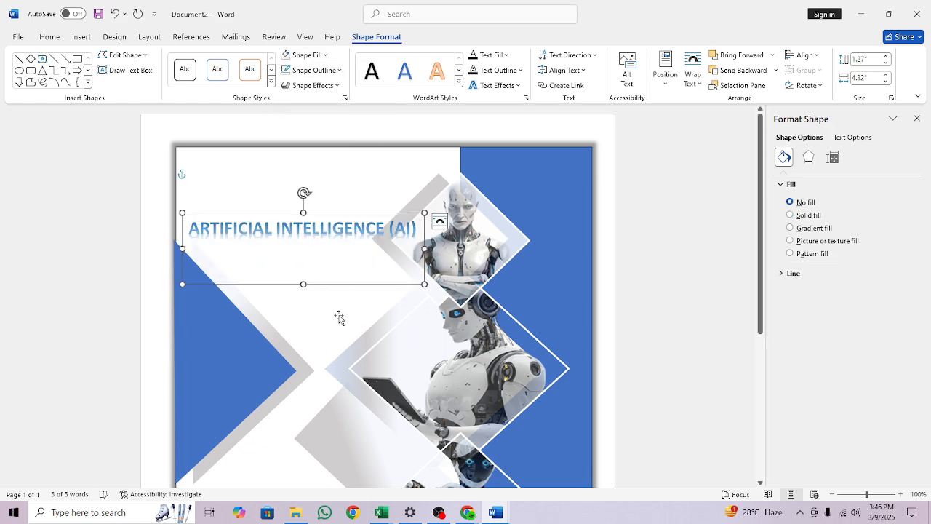
click(259, 197)
Move the title box right and slightly down so its end overlaps the uppermost robot diamond.
scroll(400, 291, down, 1)
scroll(399, 290, down, 2)
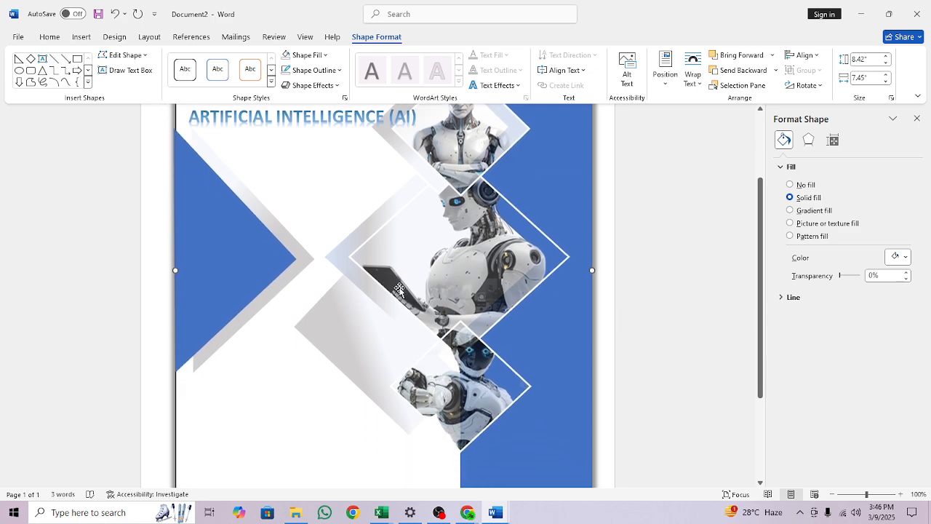
scroll(404, 289, up, 1)
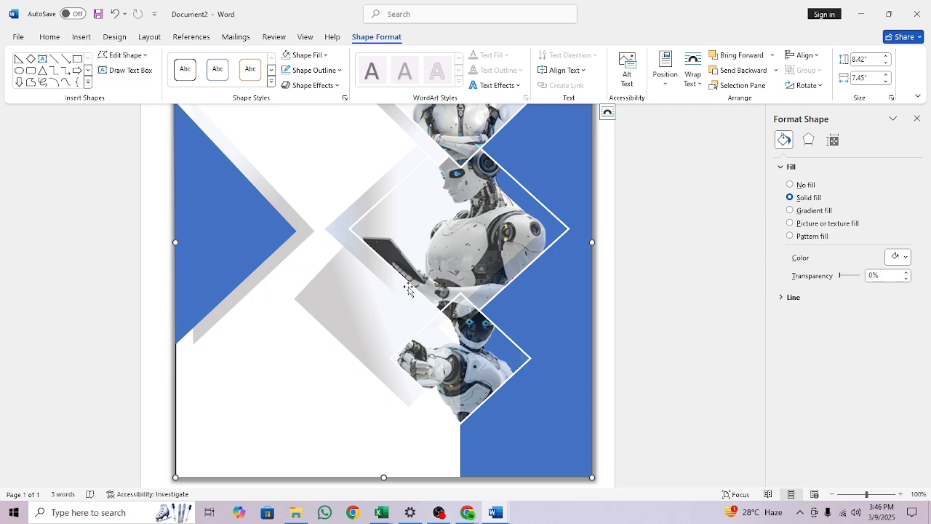
scroll(409, 288, up, 5)
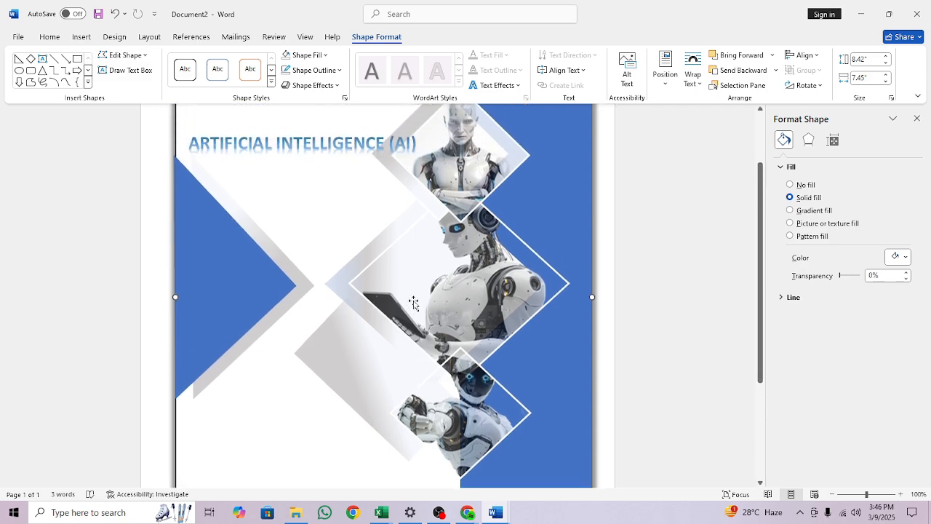
click(311, 200)
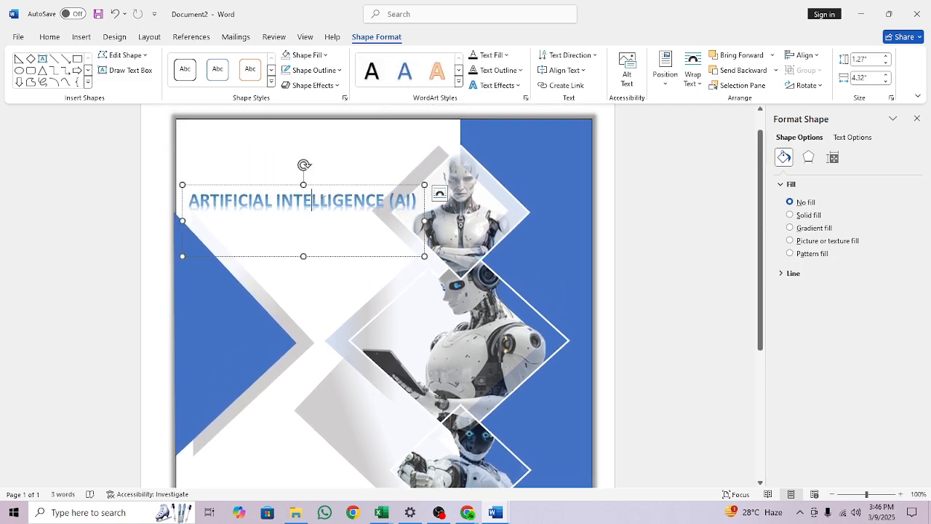
drag(329, 185, 363, 212)
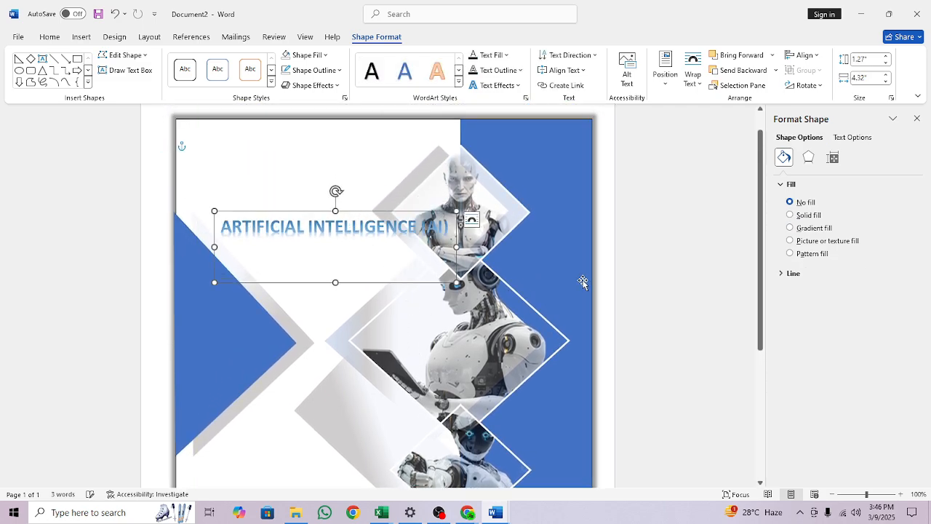
click(558, 301)
Review the whole page design from the title down to the bottom edge of the frame.
scroll(507, 294, down, 2)
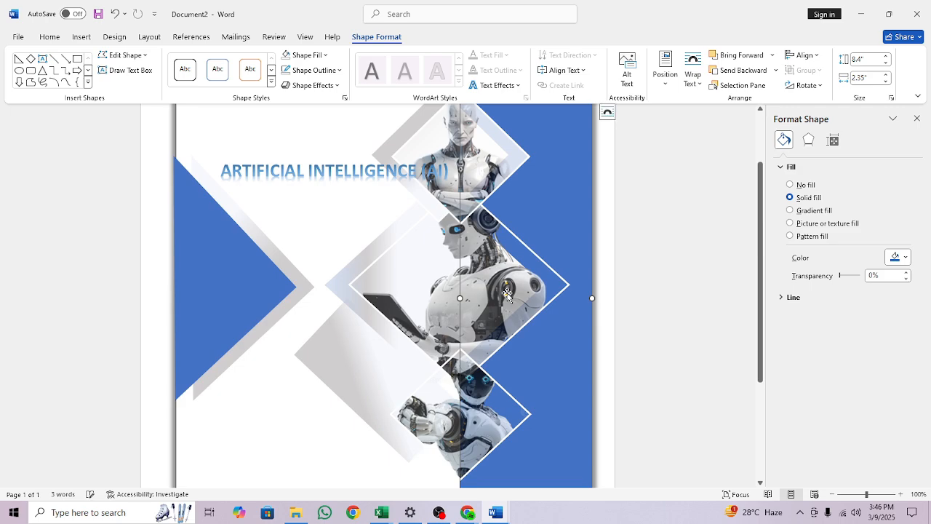
scroll(508, 294, down, 4)
scroll(507, 294, up, 3)
scroll(507, 294, up, 2)
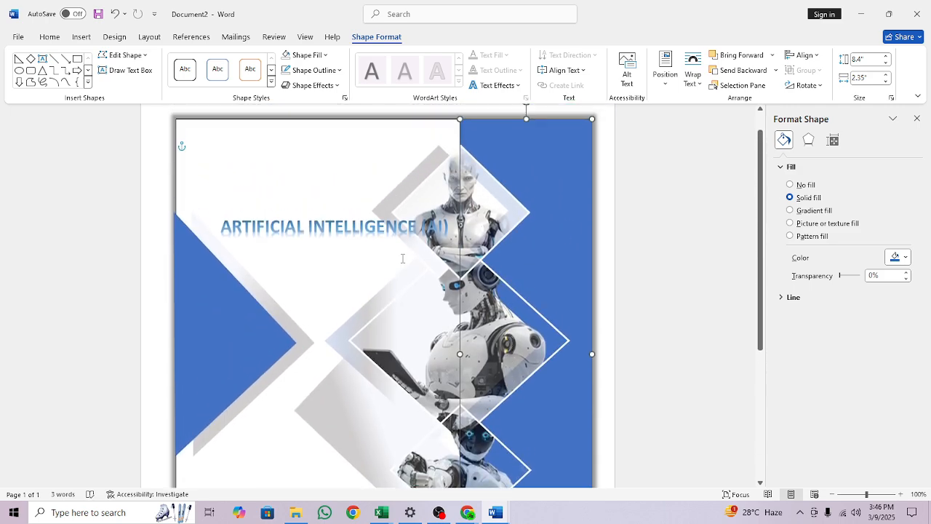
click(358, 173)
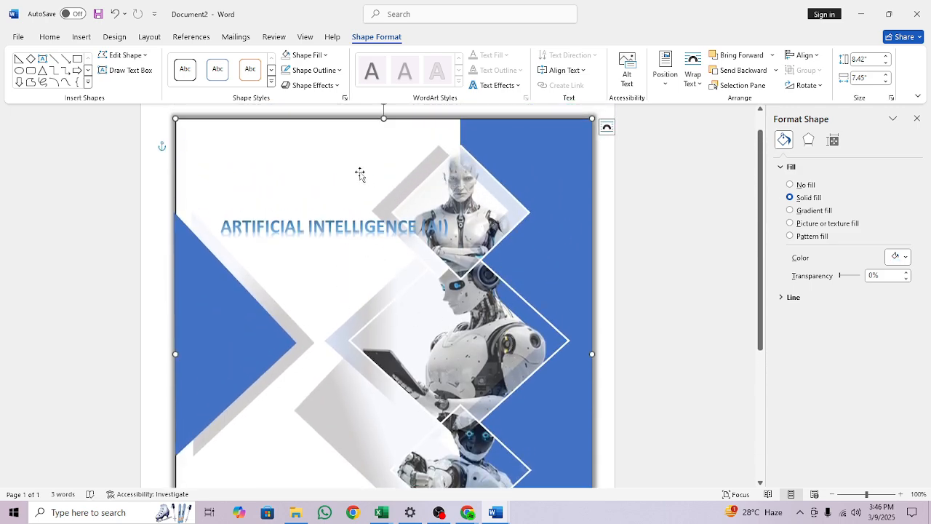
click(673, 205)
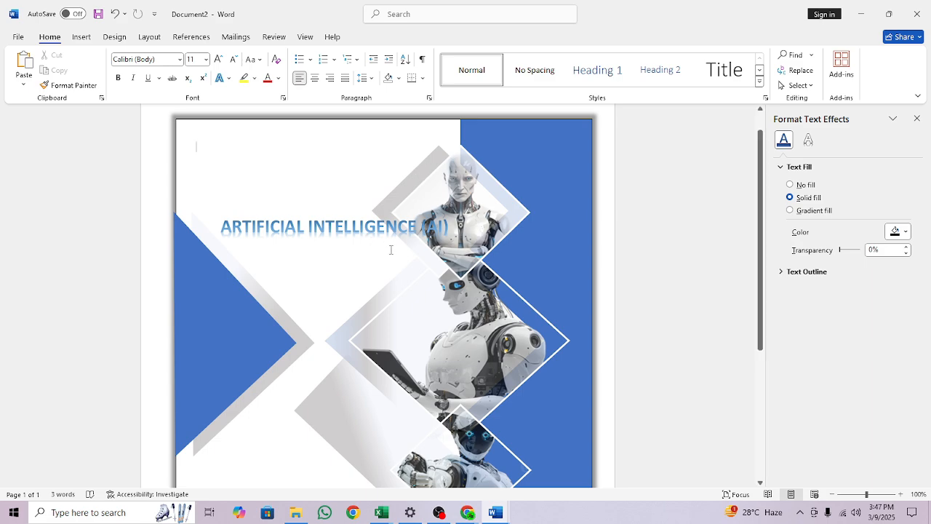
scroll(530, 245, down, 2)
scroll(531, 245, down, 5)
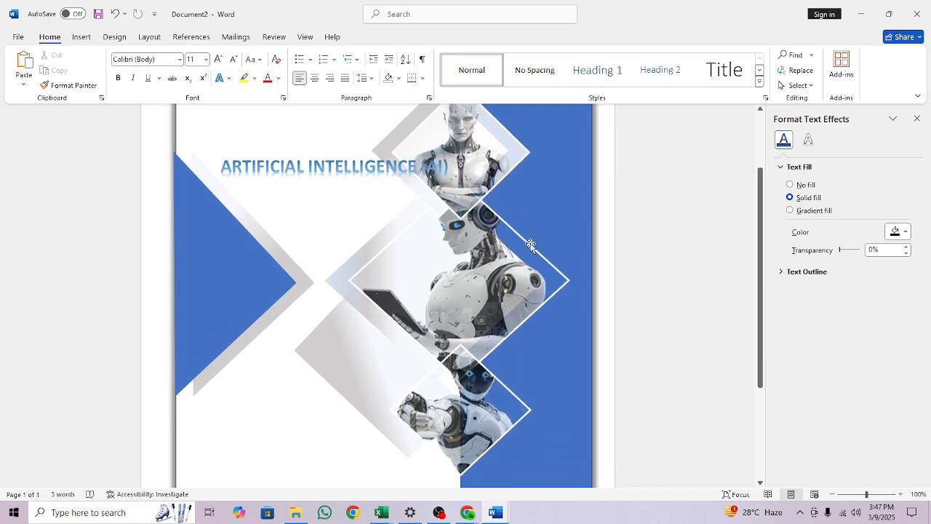
scroll(531, 246, up, 2)
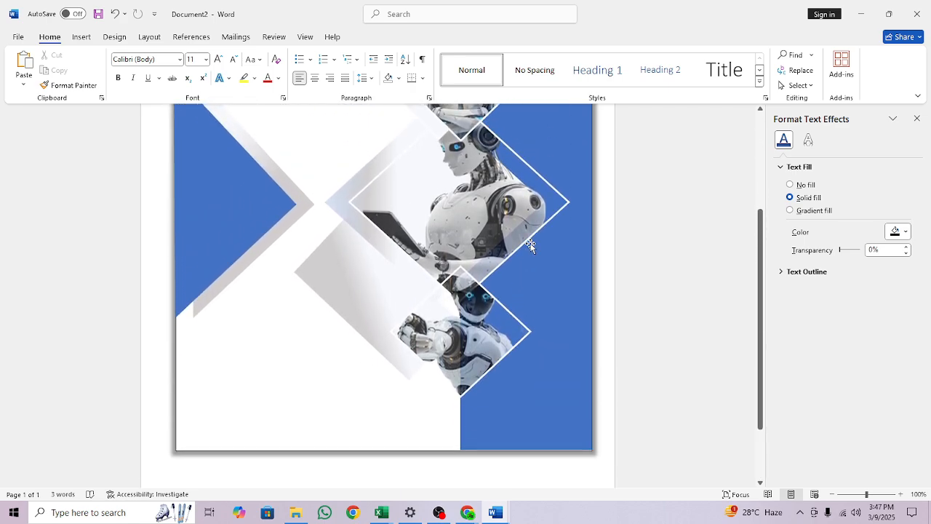
scroll(531, 245, up, 4)
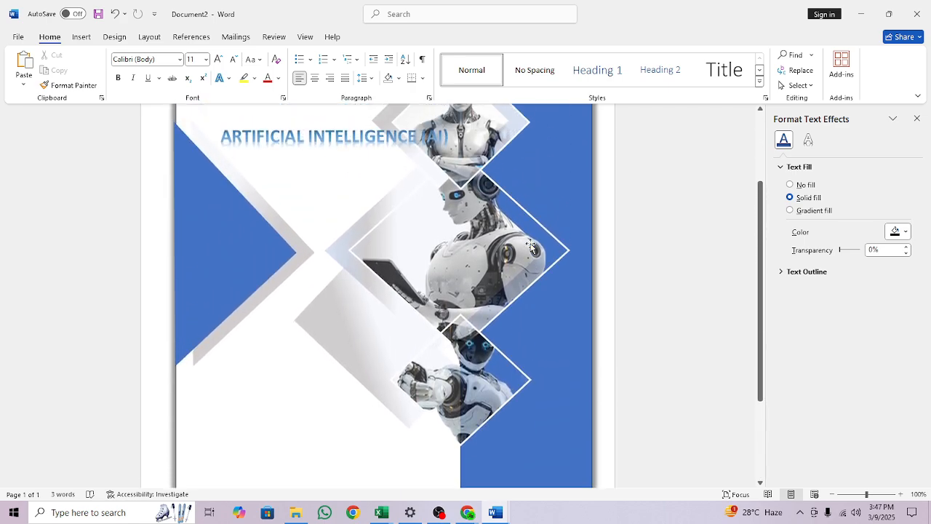